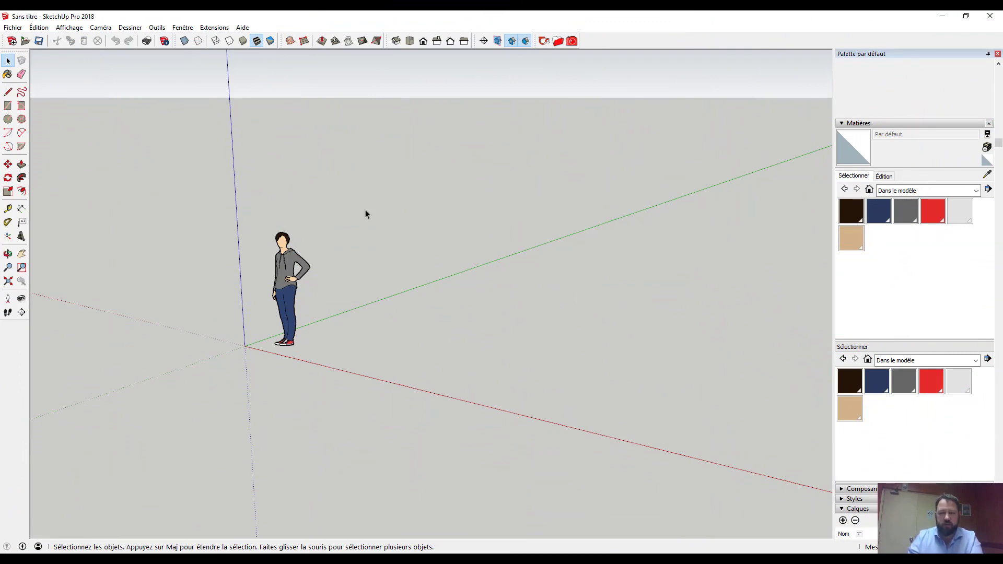
Step: Activate the Paint Bucket tool and hide the secondary material selection pane
click(295, 316)
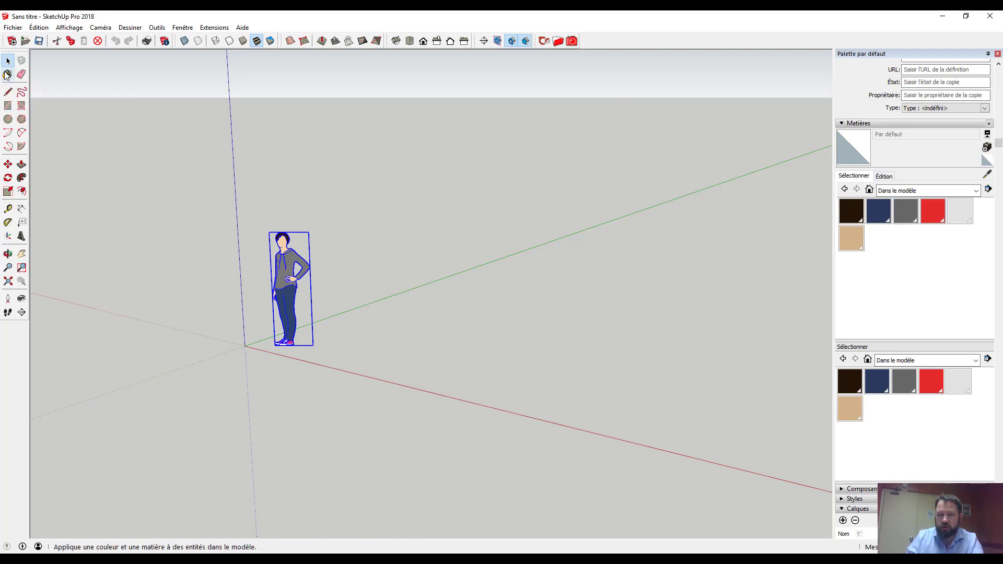
key(b)
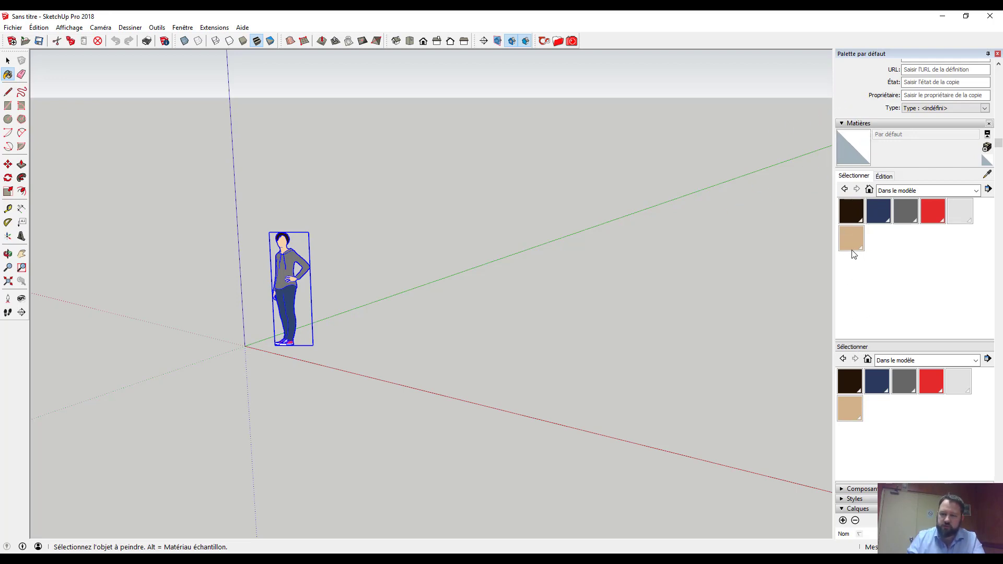
click(857, 124)
click(8, 75)
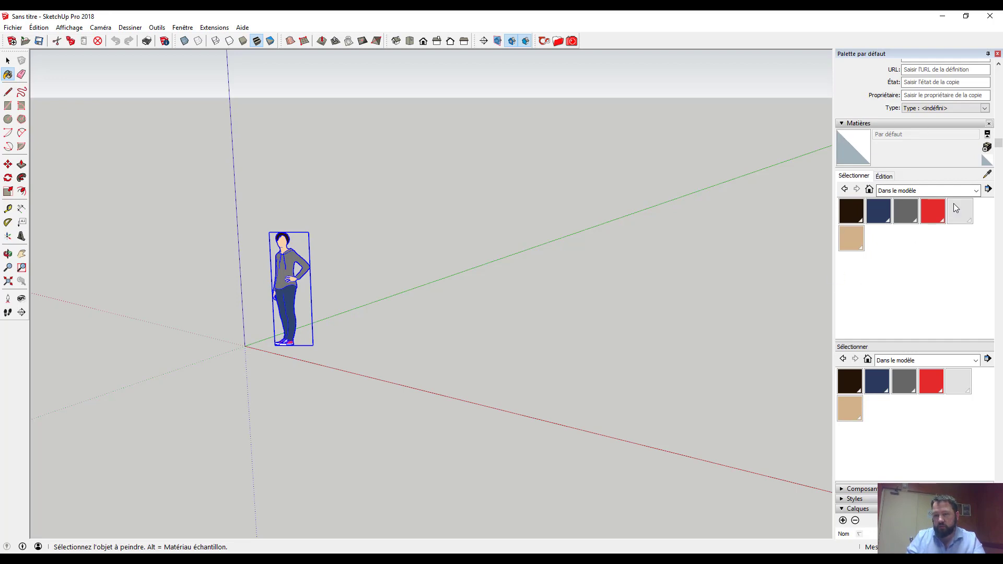
click(987, 135)
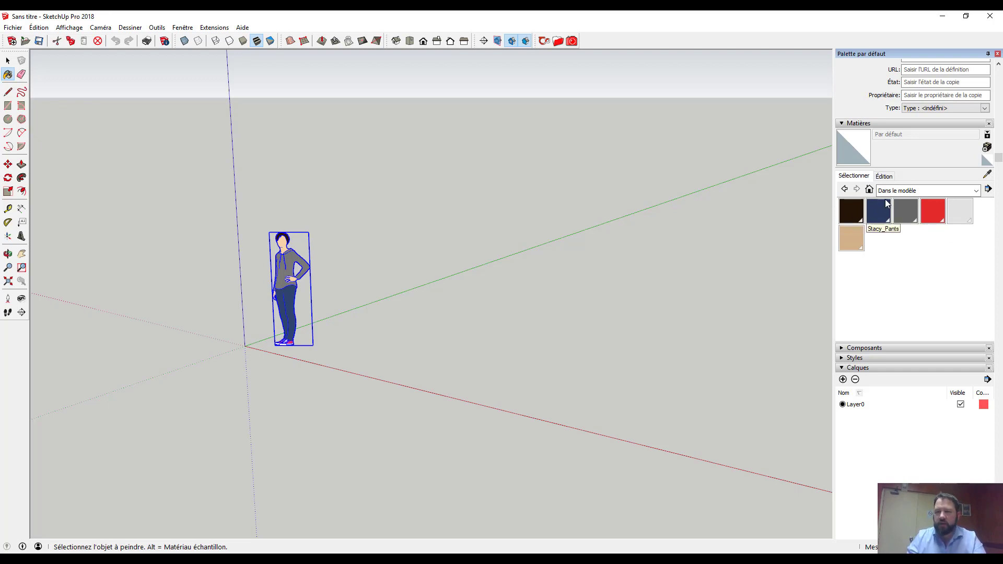
Step: Browse the material collections and display the Rideaux collection
click(977, 192)
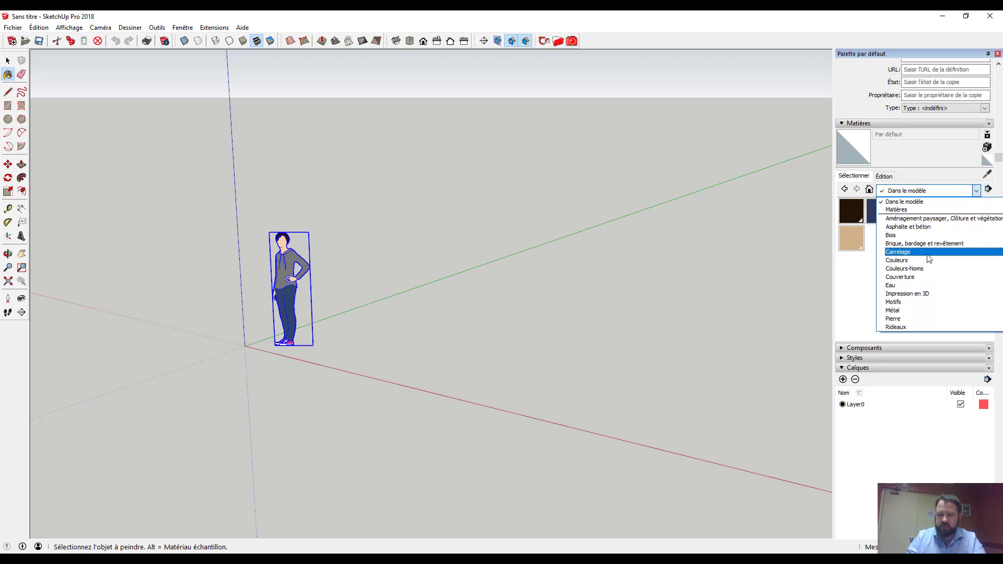
click(565, 308)
key(r)
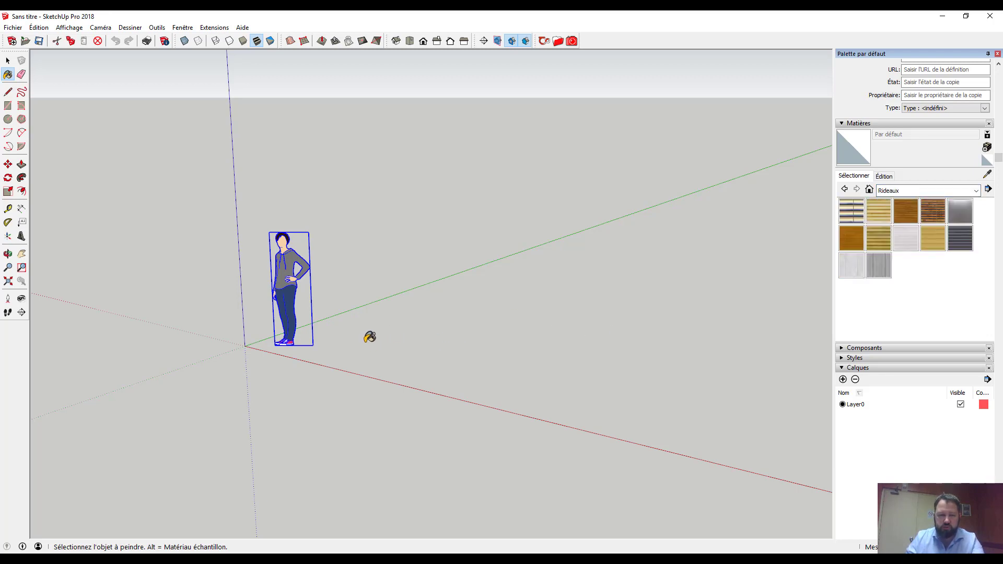
Step: Draw a large rectangle flat on the ground beside the scale figure
key(r)
click(335, 334)
click(620, 311)
key(space)
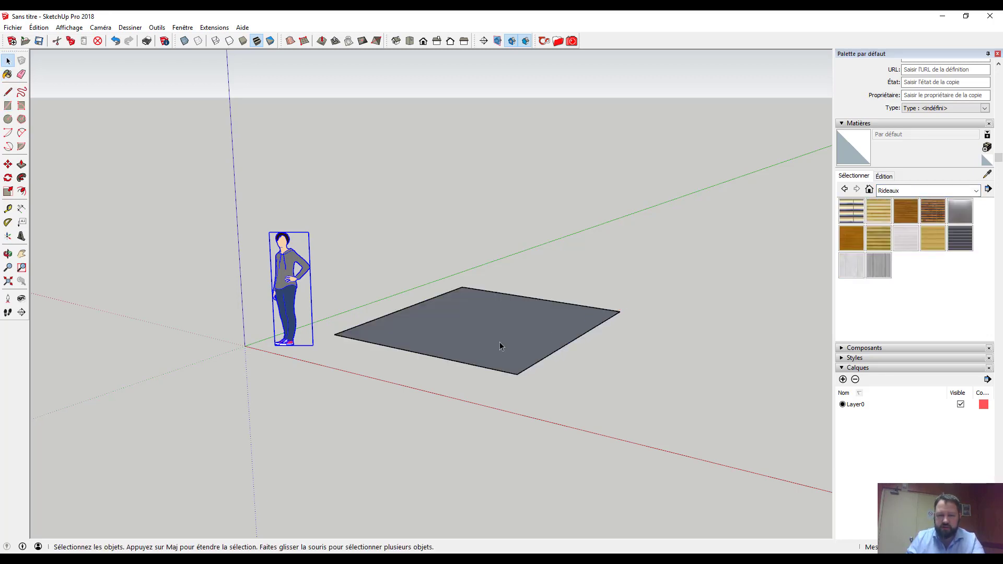
Step: Reverse the rectangle's face so its white front side points up
middle_drag(500, 346, 488, 412)
right_click(499, 340)
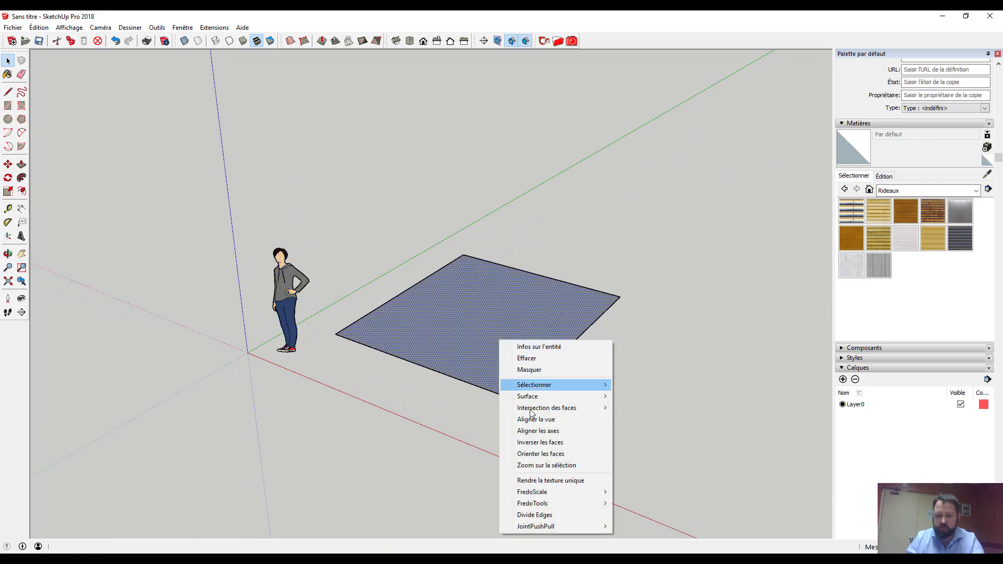
click(548, 442)
middle_drag(550, 354, 470, 441)
click(565, 370)
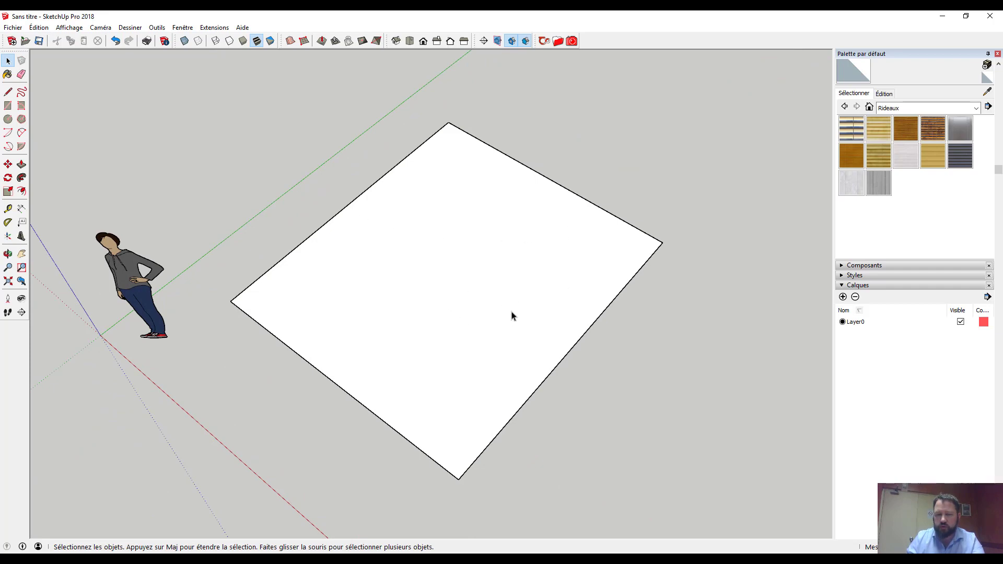
middle_drag(511, 315, 496, 373)
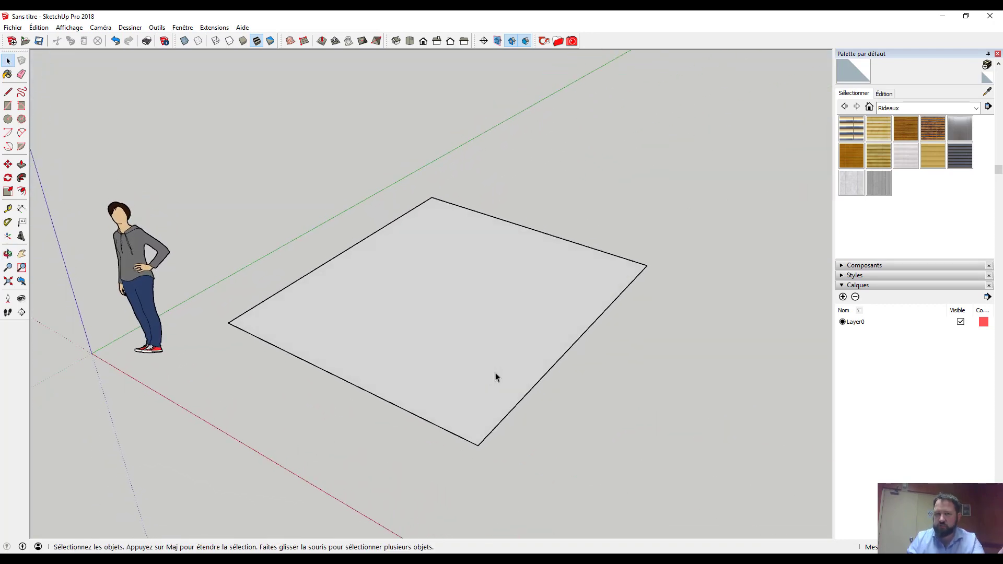
click(419, 323)
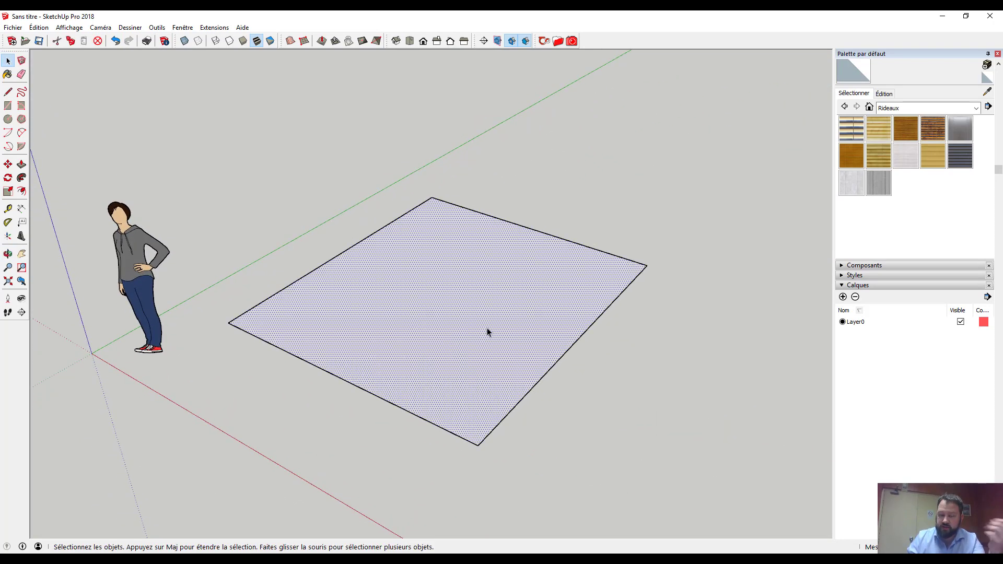
click(653, 337)
Step: Push/Pull the rectangle upward into a low box about a third of the scale figure's height
middle_drag(540, 346, 485, 437)
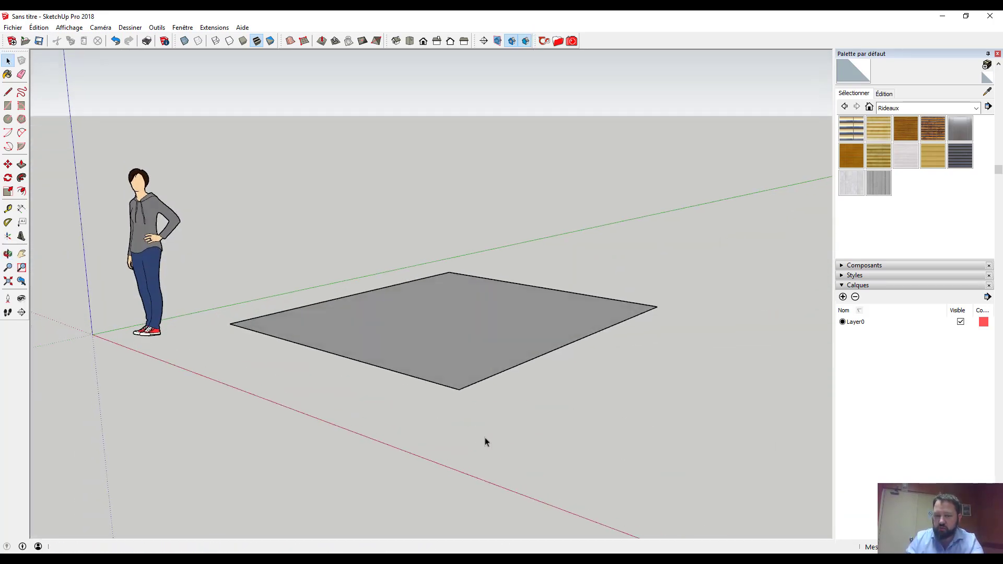
key(p)
click(473, 347)
click(472, 282)
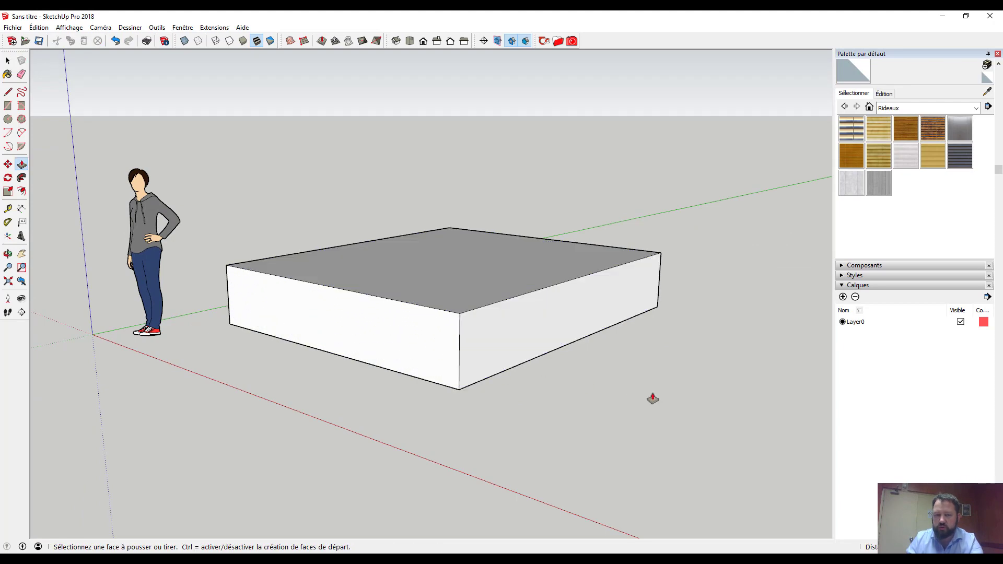
key(space)
Step: Draw a smaller rectangle on the box's top face and push it down well past the box's underside
middle_drag(603, 408, 528, 375)
key(r)
click(413, 278)
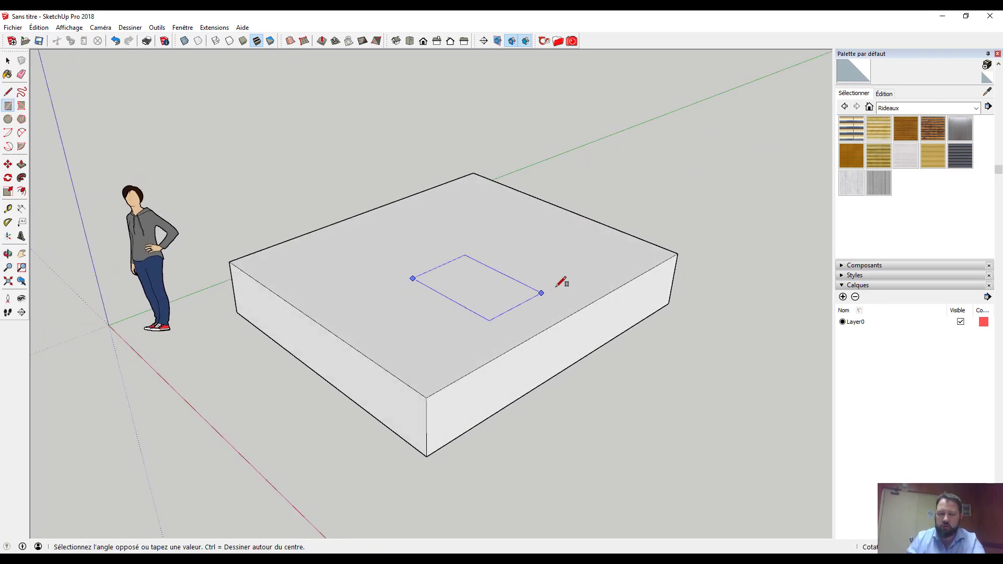
click(561, 285)
key(p)
click(507, 286)
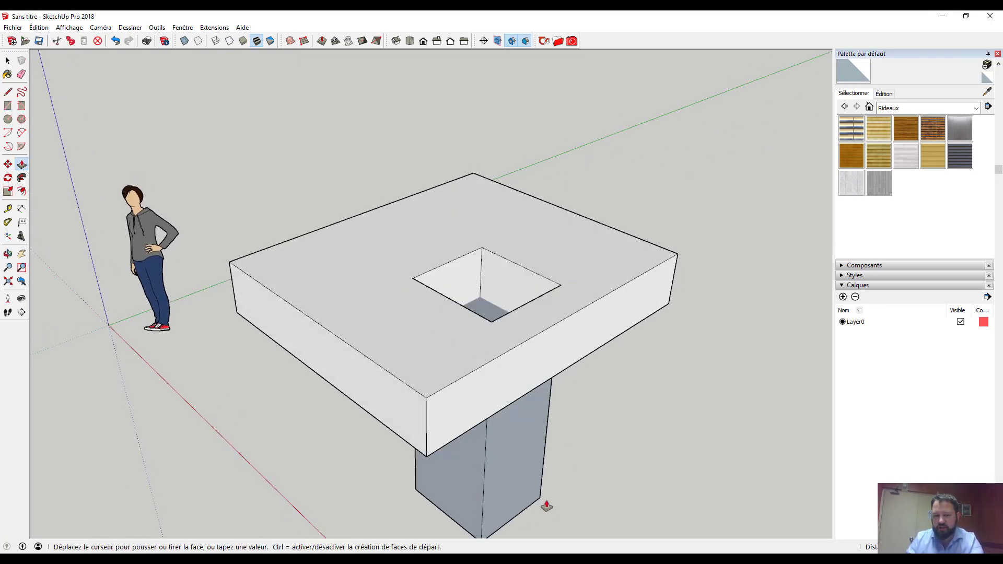
click(547, 506)
middle_drag(547, 506, 522, 381)
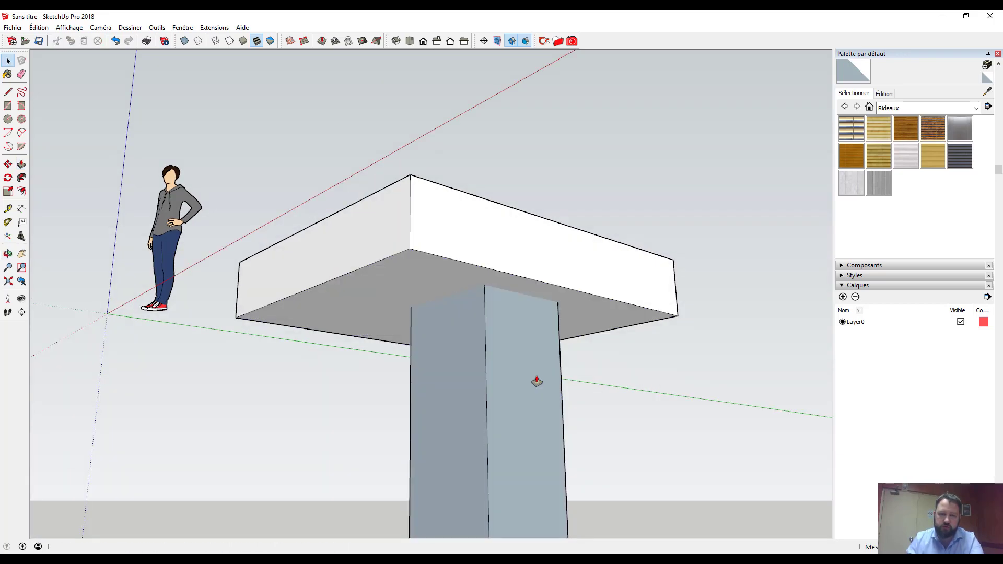
key(space)
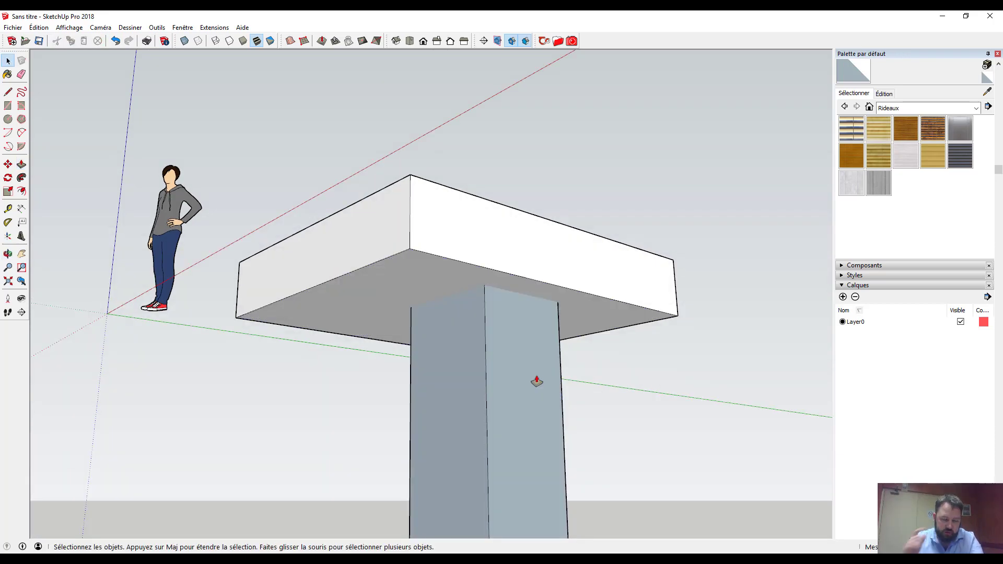
Step: Undo the downward push and the small rectangle on the box's top face
key(ctrl+z)
middle_drag(535, 380, 445, 294)
key(ctrl+z)
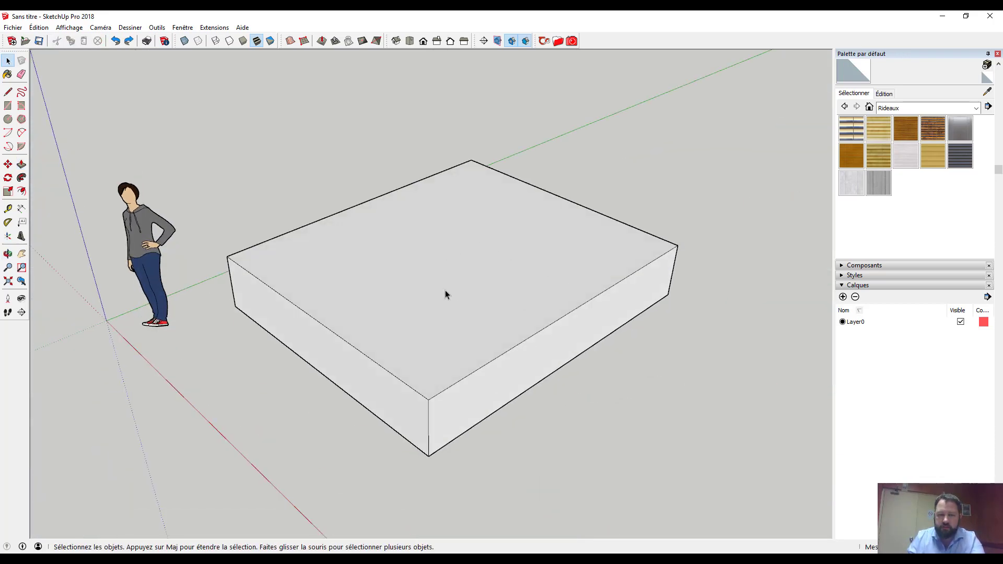
click(525, 282)
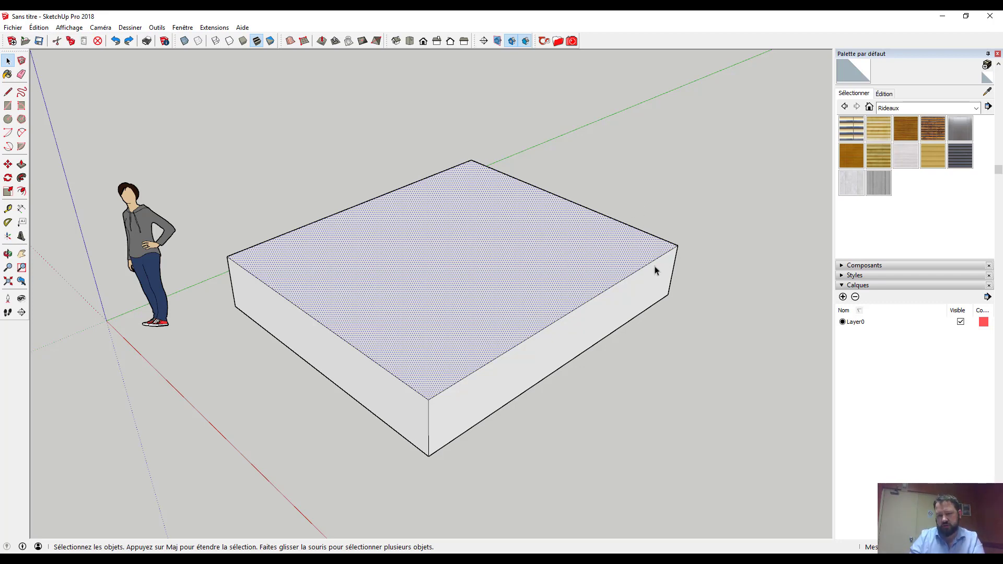
shift+click(601, 256)
shift+middle_drag(591, 242, 588, 268)
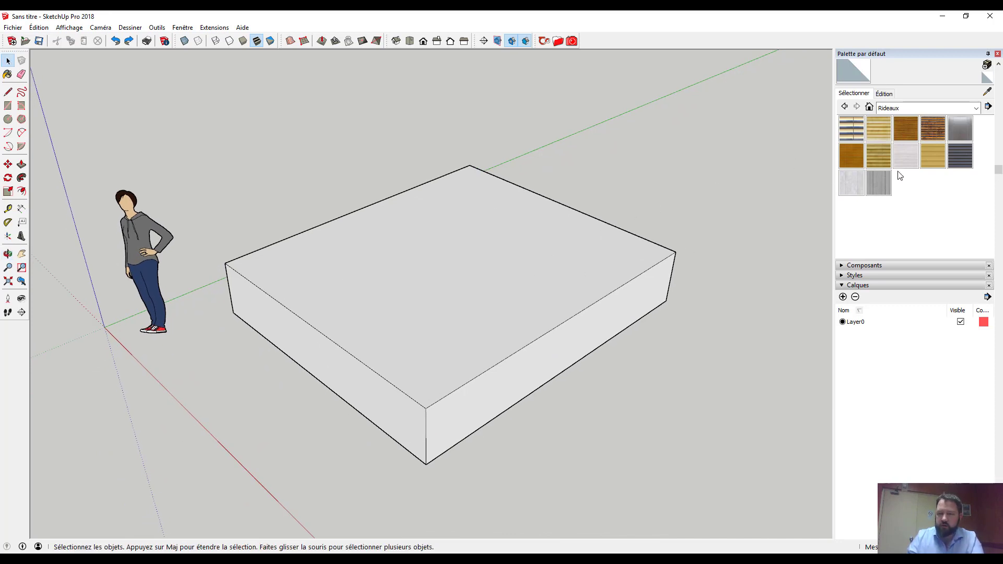
Step: Display the Bois material collection and paint the box's top face with the brown parquet tile wood
click(920, 107)
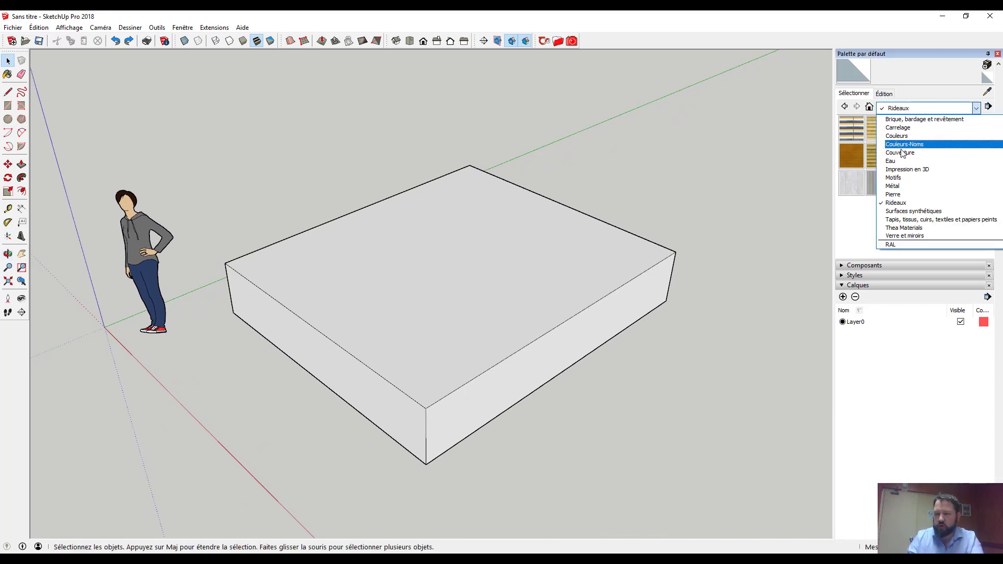
click(891, 136)
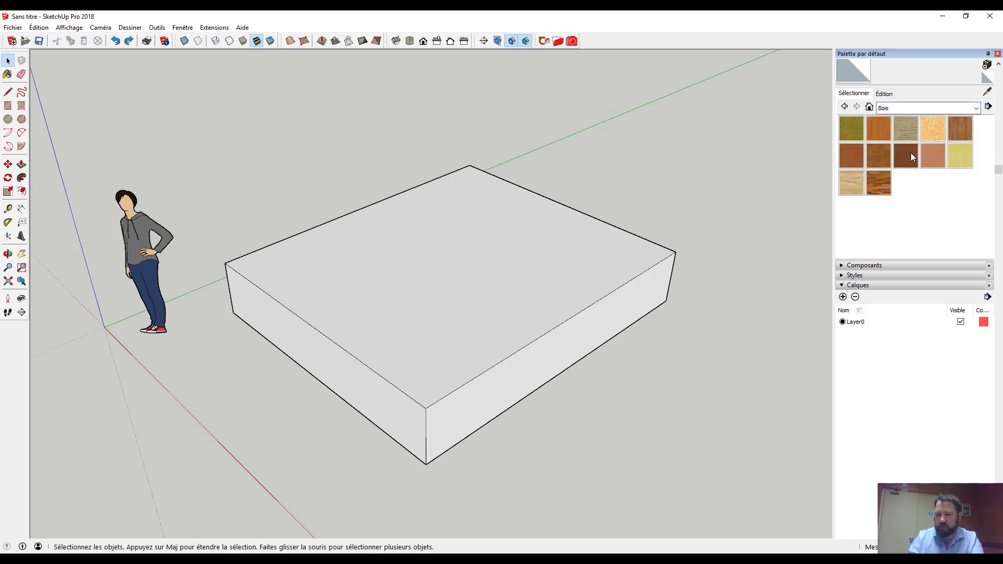
click(877, 158)
click(551, 319)
key(space)
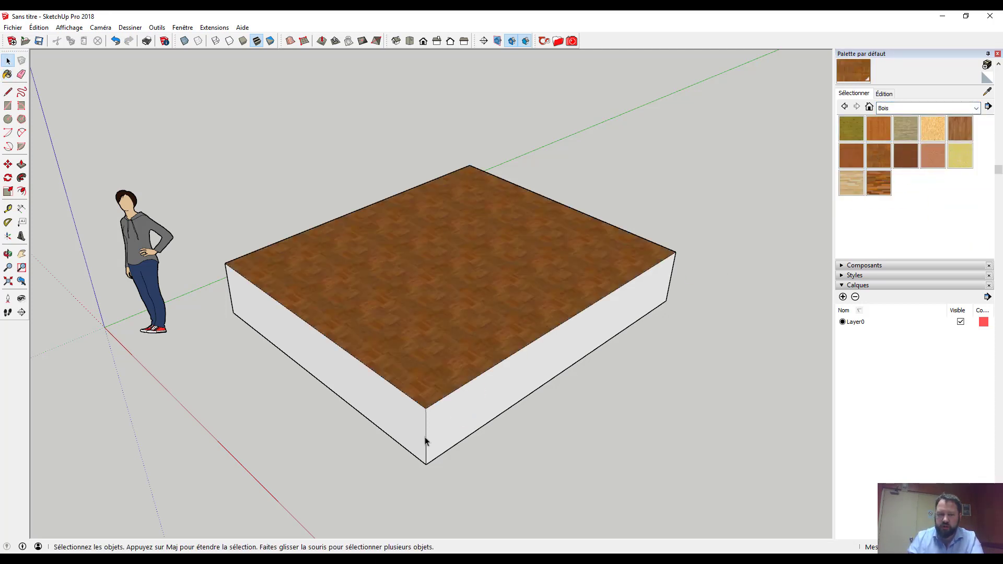
Step: Examine the parquet texture on the box's top face up close and from several angles
middle_drag(469, 312, 459, 445)
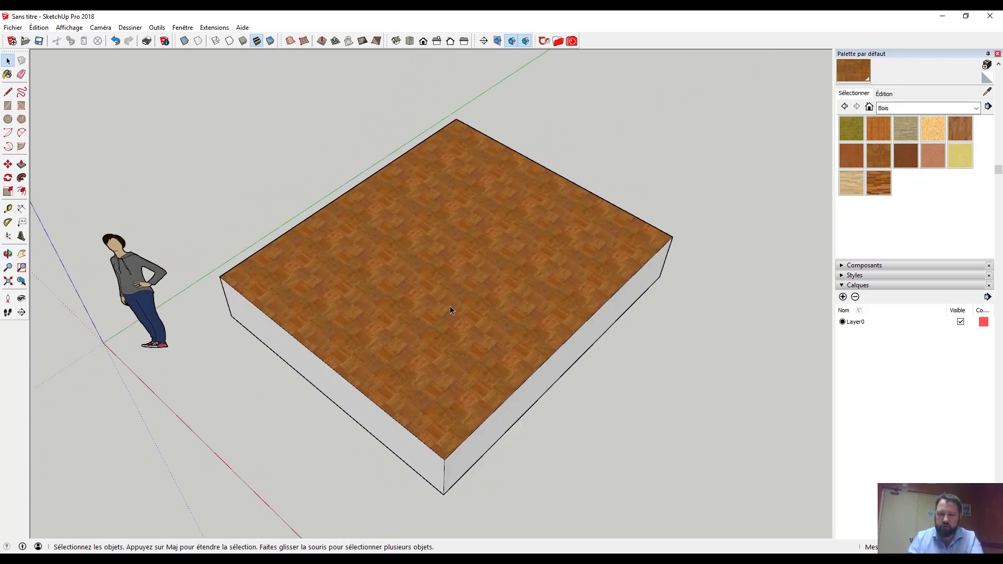
scroll(448, 393, up, 5)
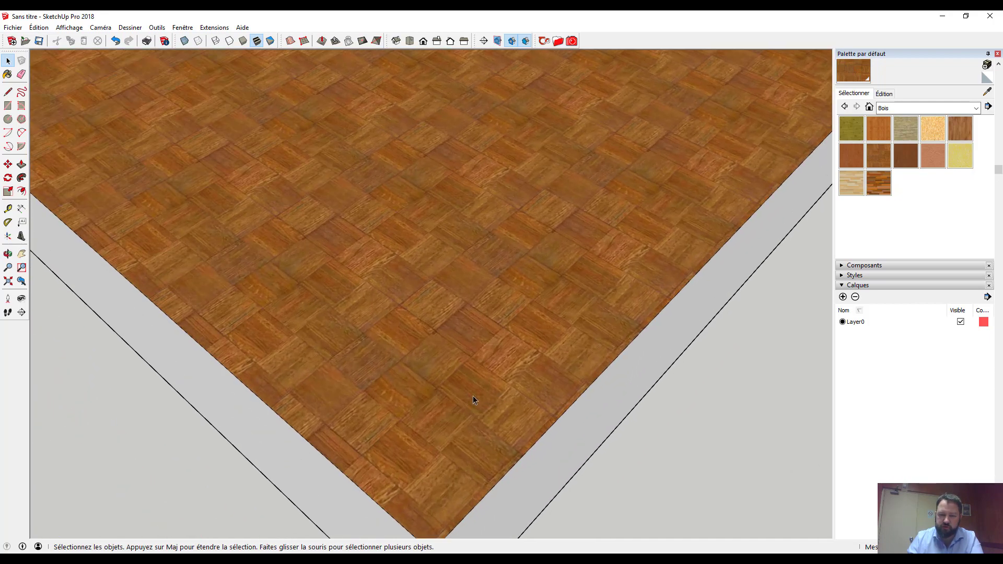
scroll(474, 305, up, 5)
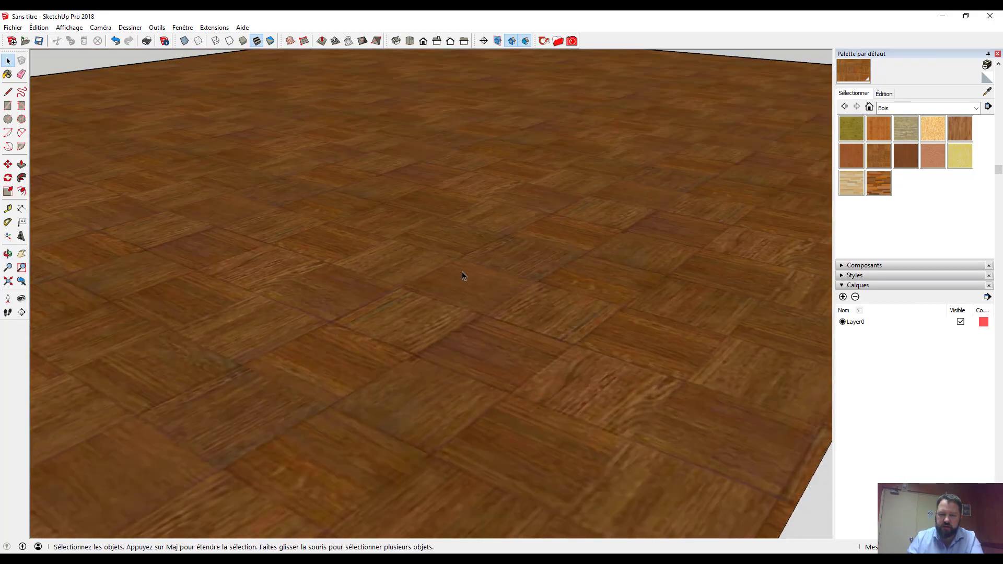
middle_drag(457, 266, 448, 380)
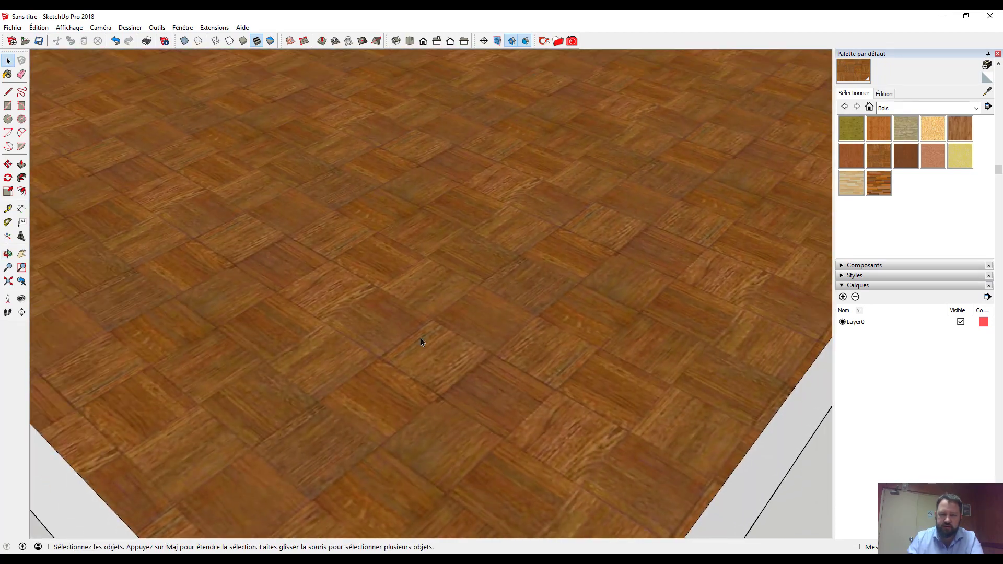
scroll(481, 388, up, 10)
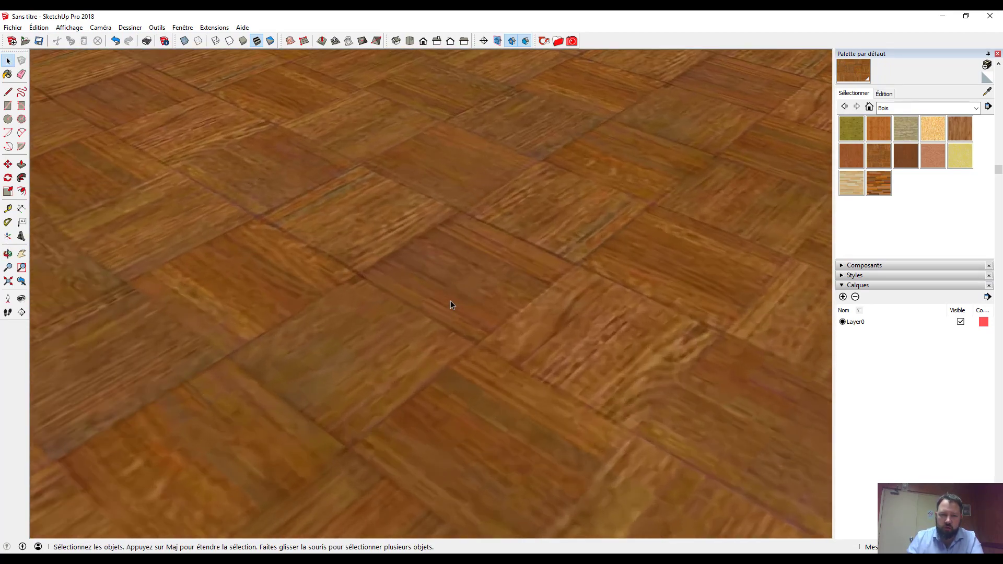
scroll(450, 300, down, 12)
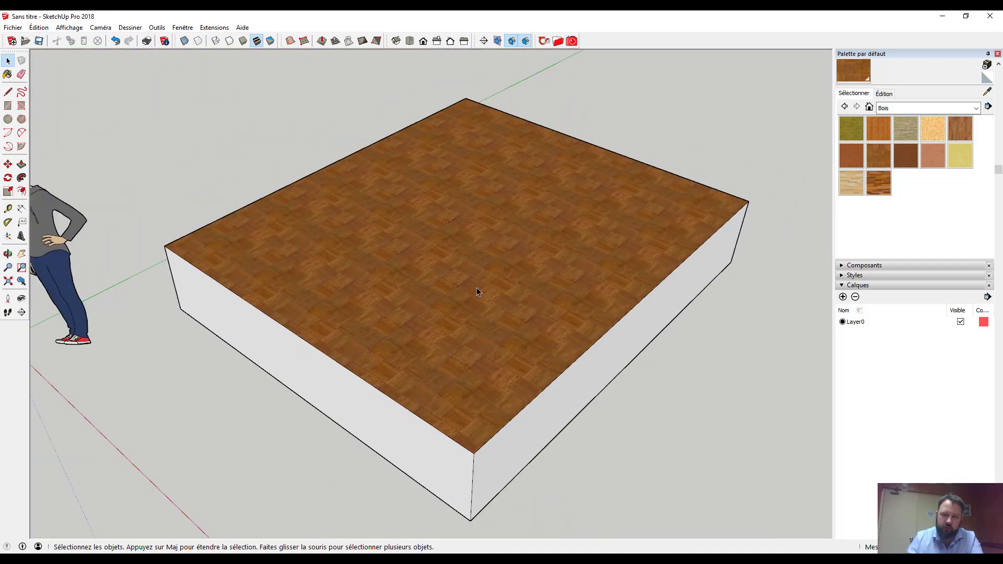
middle_drag(475, 291, 569, 349)
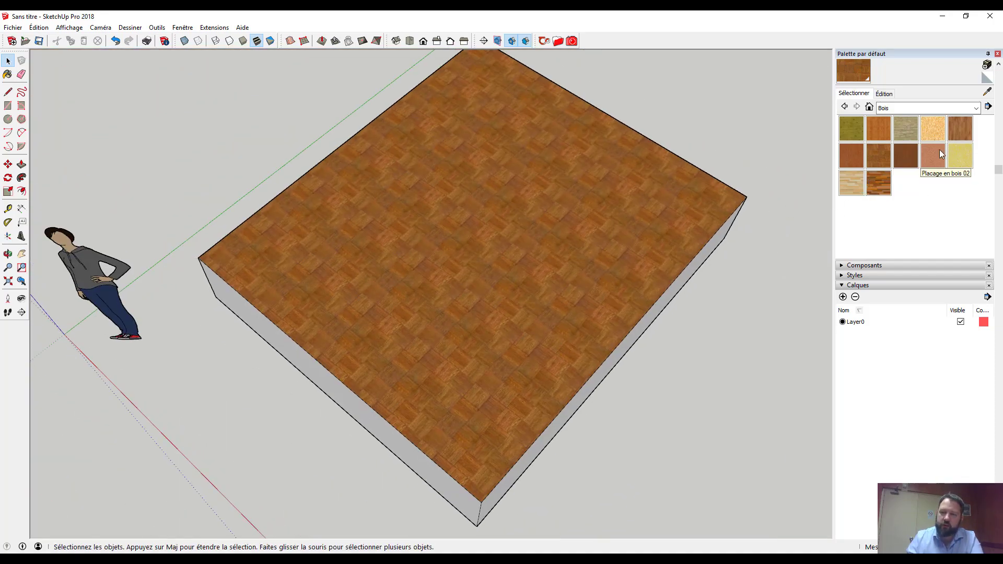
Step: Paint the box's top face with the plain dark brown wood from the Bois collection and inspect it
click(900, 155)
click(588, 337)
scroll(525, 380, up, 4)
mouse_move(489, 393)
middle_down()
mouse_move(383, 289)
mouse_move(454, 300)
mouse_move(517, 423)
middle_up()
scroll(472, 301, down, 4)
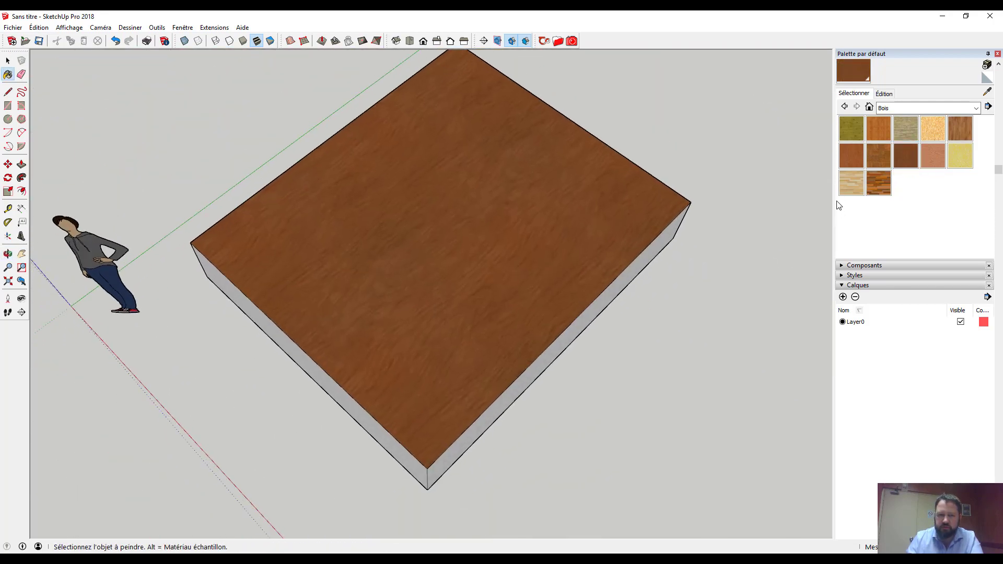
Step: Paint the box's top face with the multi-tone plank flooring from the Bois collection and inspect it
click(879, 183)
click(523, 299)
scroll(403, 398, up, 5)
middle_drag(506, 390, 466, 246)
scroll(526, 260, down, 3)
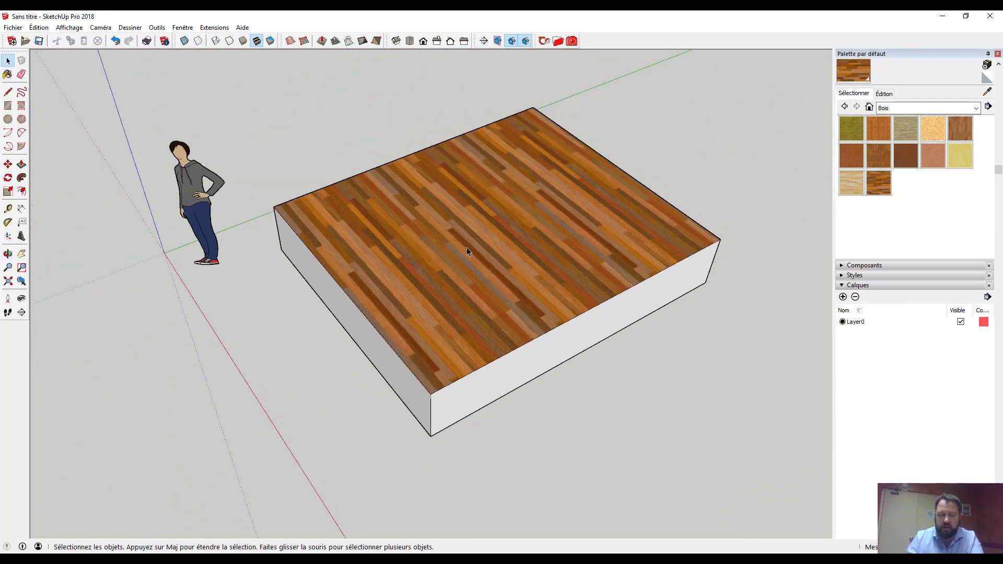
middle_drag(506, 186, 475, 239)
scroll(334, 318, down, 2)
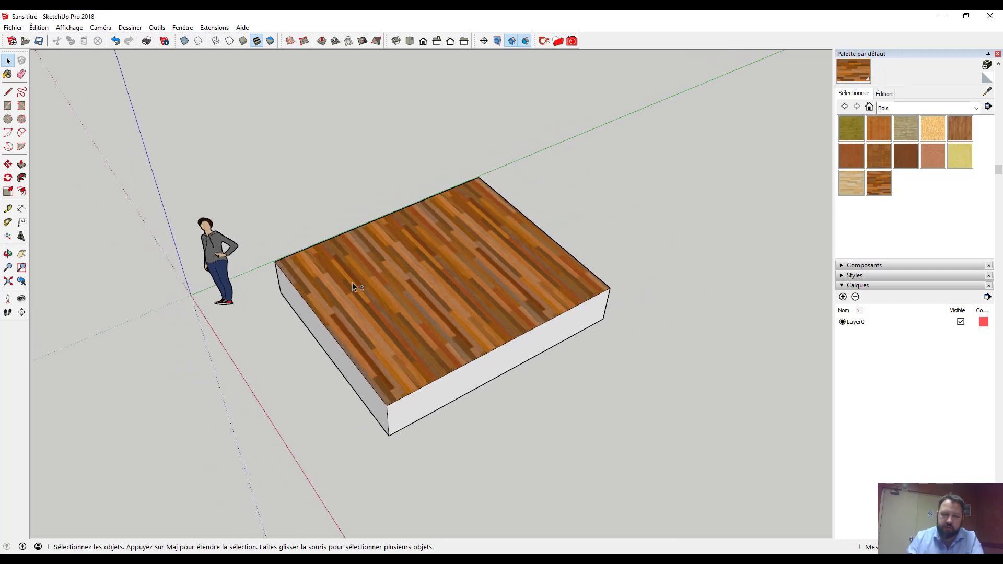
mouse_move(352, 282)
shift+middle_down()
mouse_move(384, 293)
mouse_move(363, 290)
shift+middle_up()
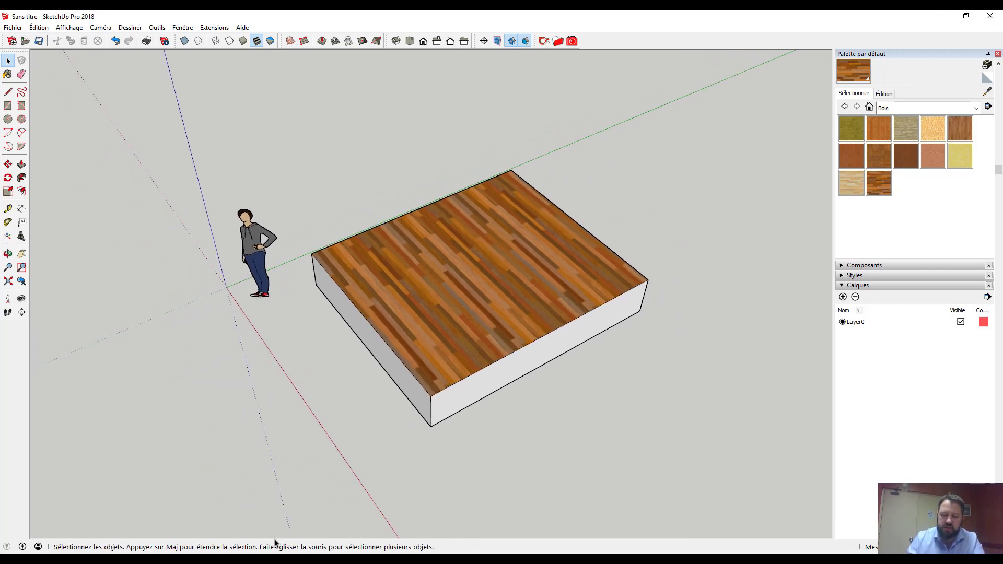
Step: Switch to Firefox and bring up the open SketchUp Texture Club textures page
mouse_move(295, 561)
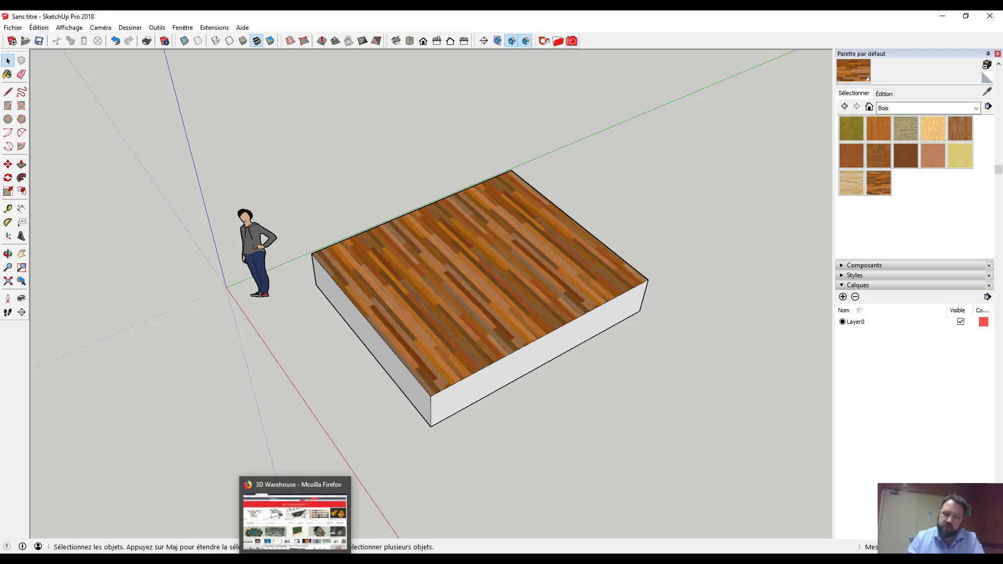
click(295, 518)
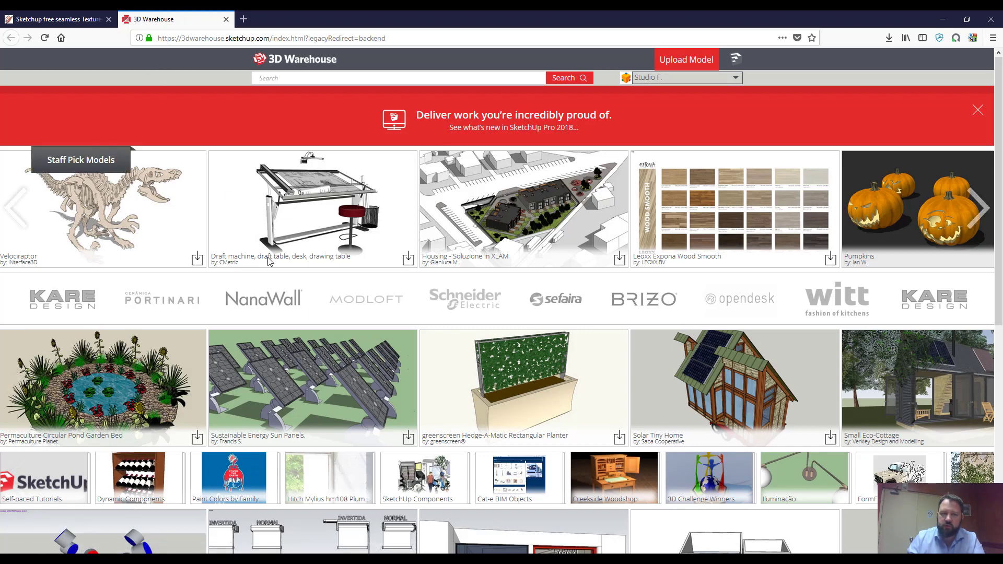
click(77, 24)
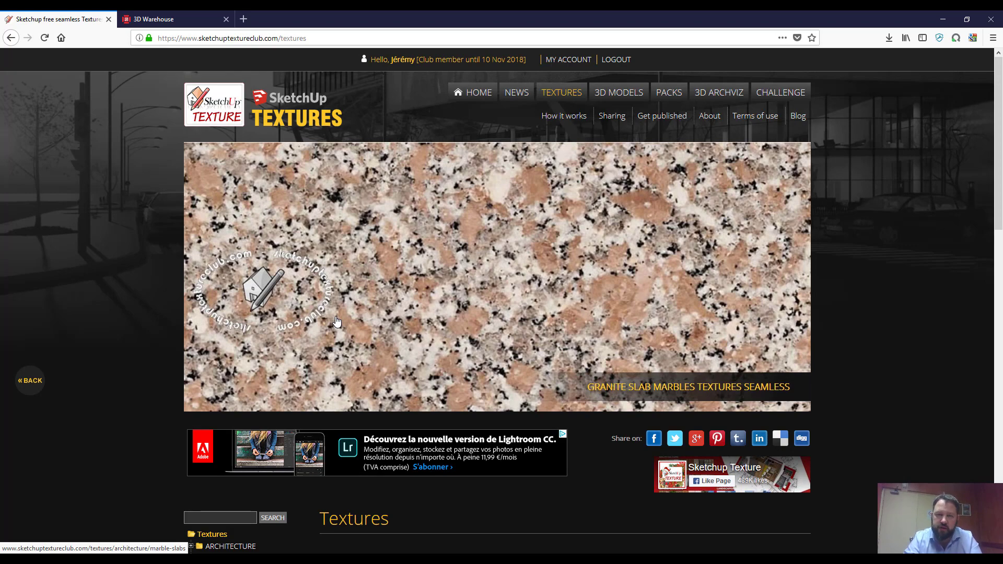
Step: Look over the main texture categories on the site and open the Architecture category
scroll(337, 321, down, 2)
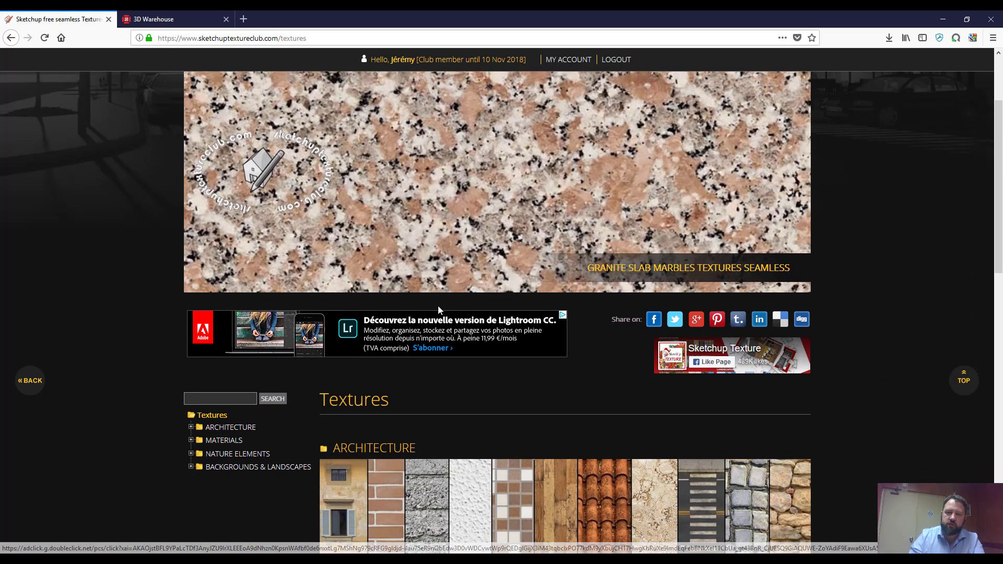
scroll(438, 309, up, 2)
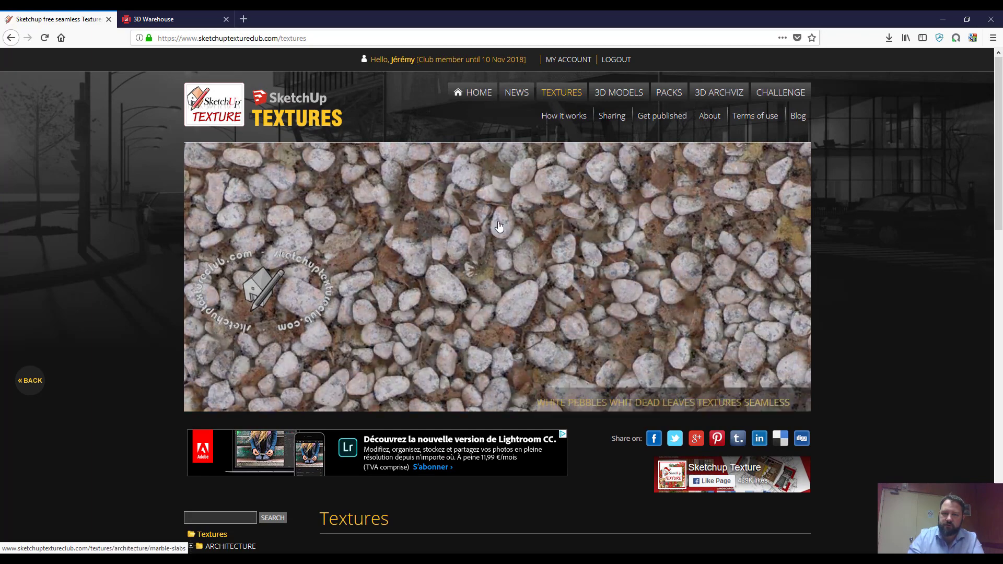
scroll(406, 307, down, 5)
scroll(417, 381, down, 2)
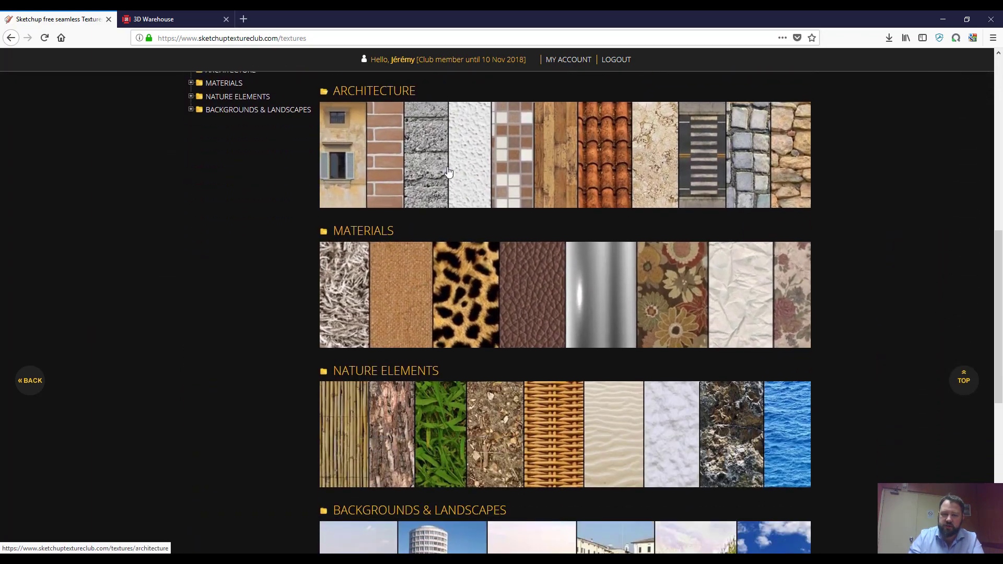
scroll(441, 432, down, 1)
scroll(517, 308, up, 3)
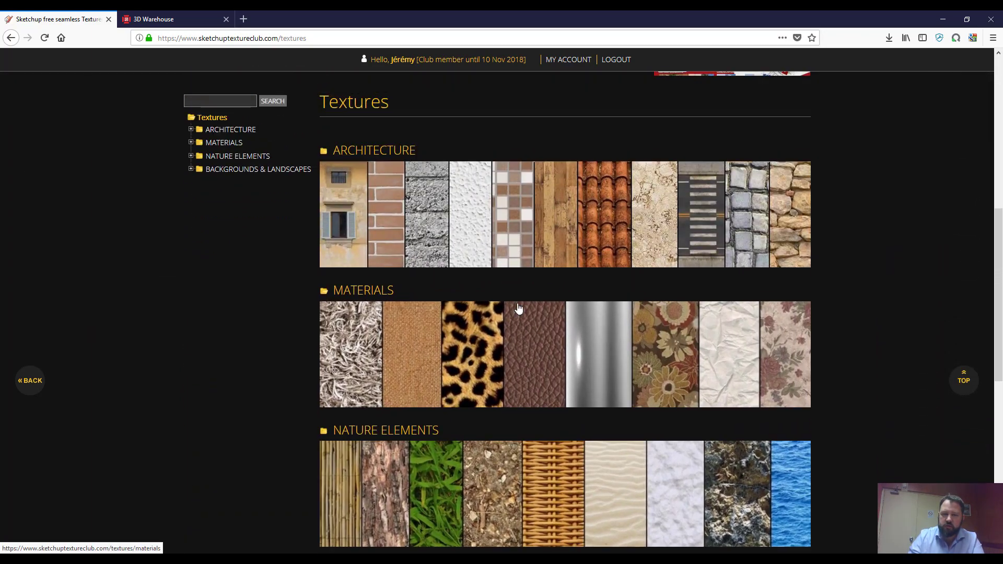
click(576, 242)
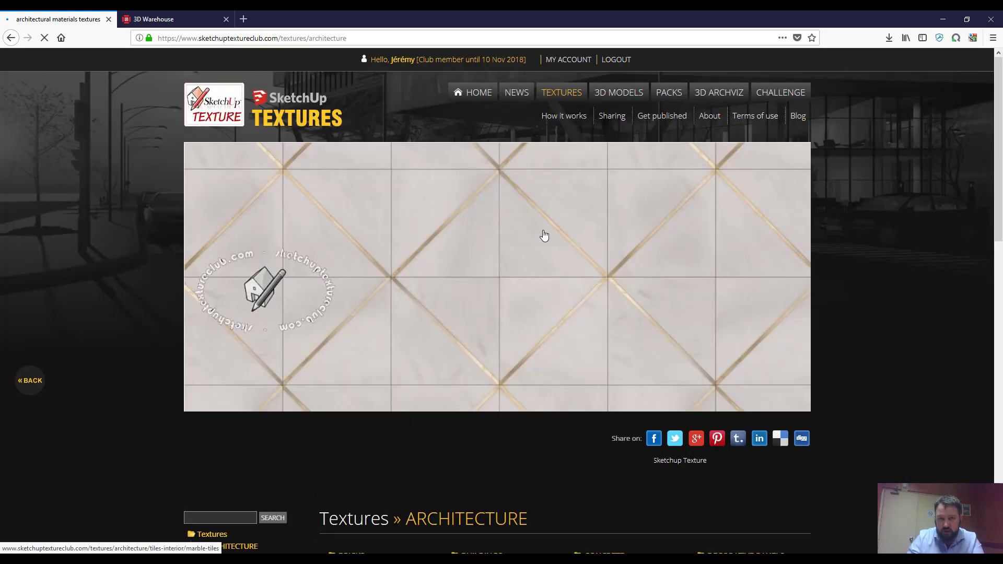
Step: Look through the Architecture subcategories and open Wood Floors
scroll(471, 262, down, 4)
scroll(434, 250, down, 2)
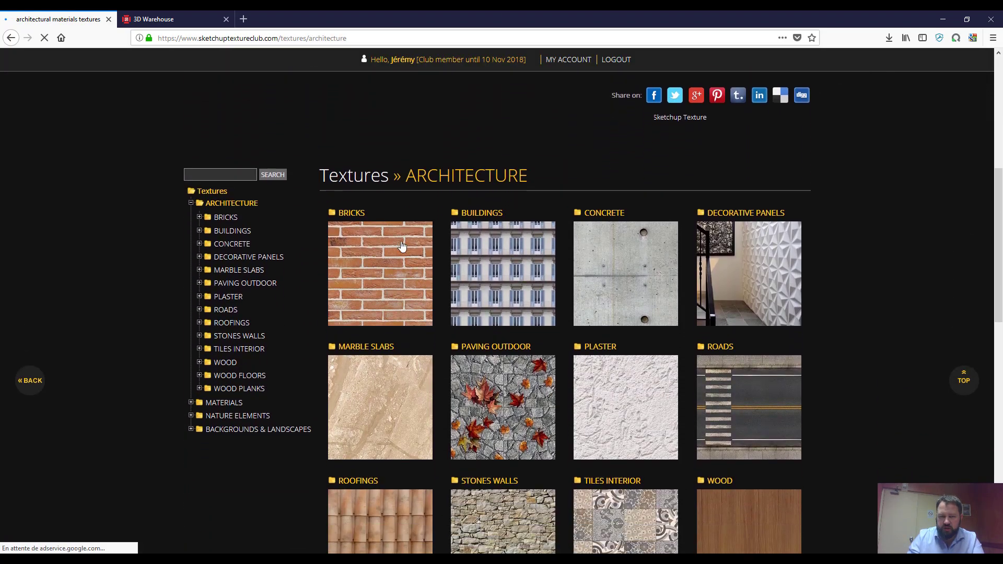
scroll(573, 178, down, 2)
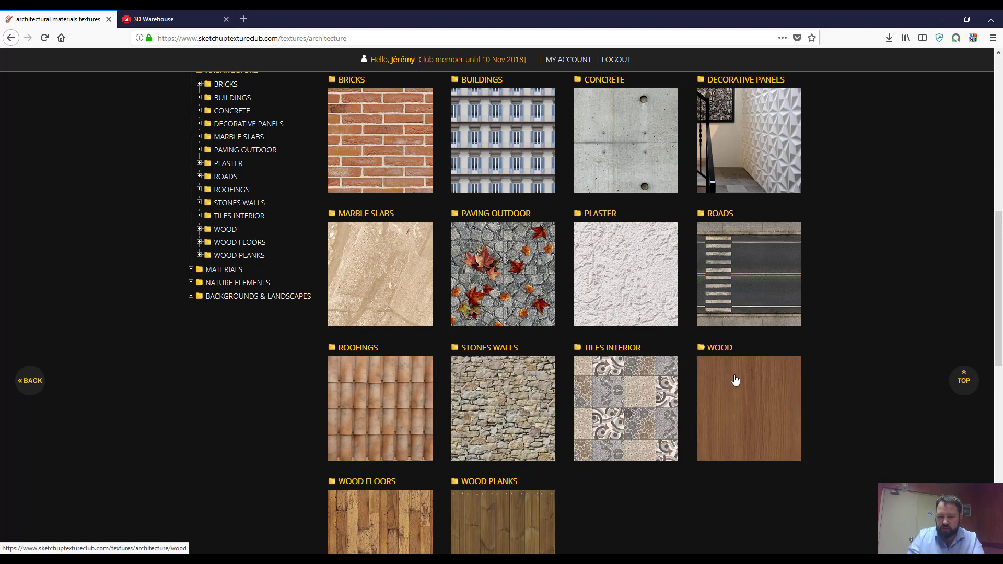
scroll(735, 381, down, 3)
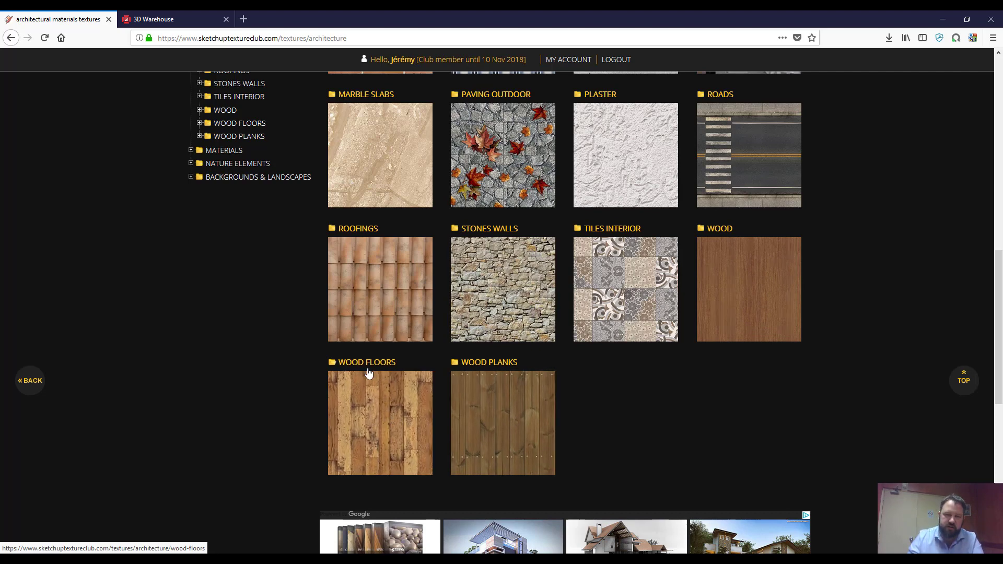
click(370, 399)
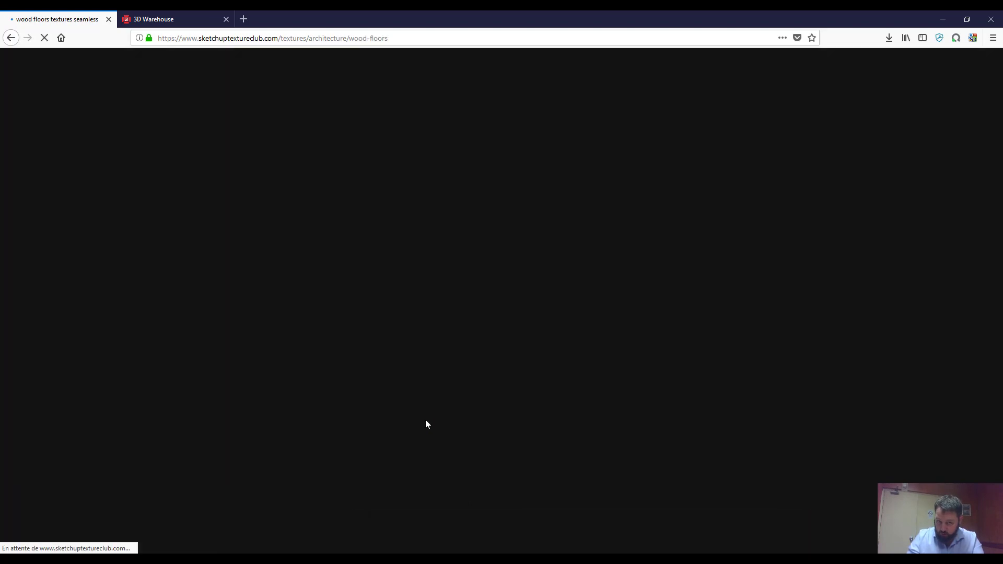
Step: Open the Parquet medium collection within the Wood Floors textures
scroll(418, 369, down, 6)
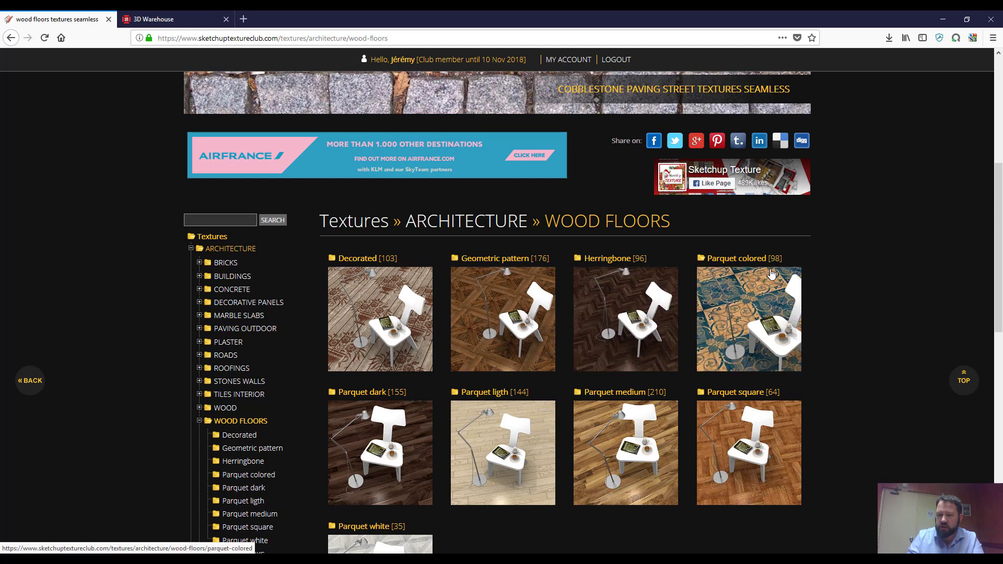
scroll(626, 470, down, 2)
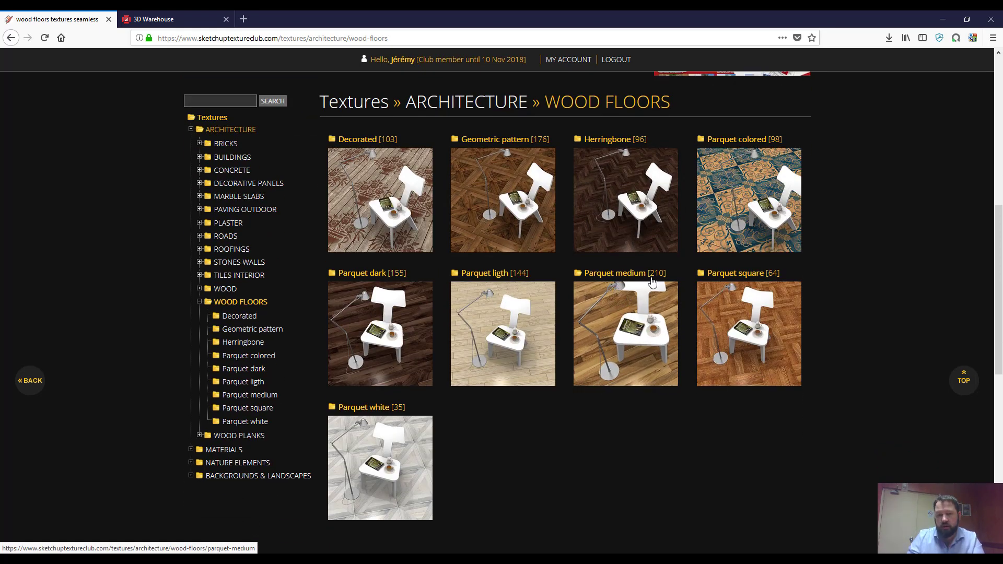
click(622, 312)
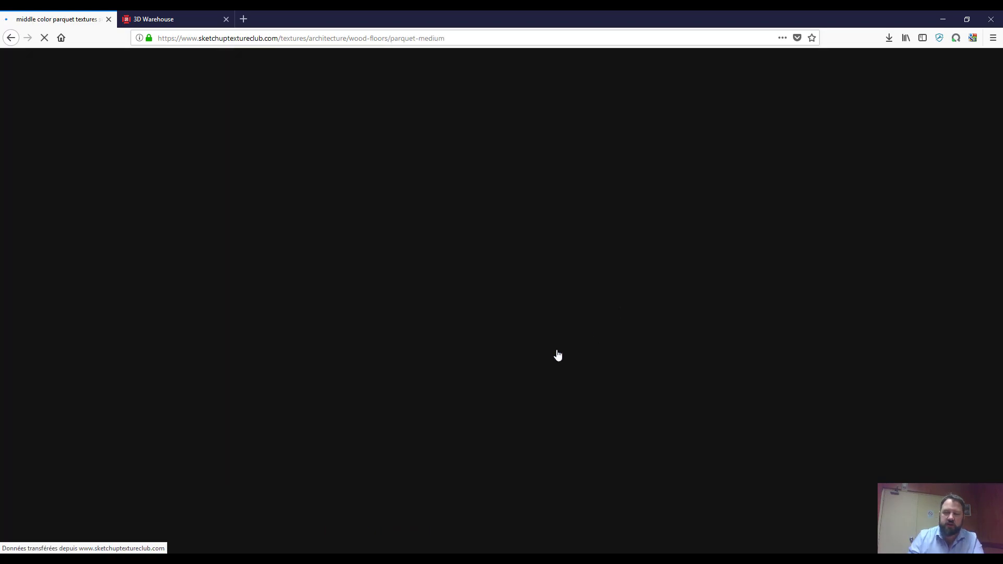
Step: Browse the Parquet medium textures and open the page of Parquet medium color texture seamless 05344
scroll(443, 284, down, 5)
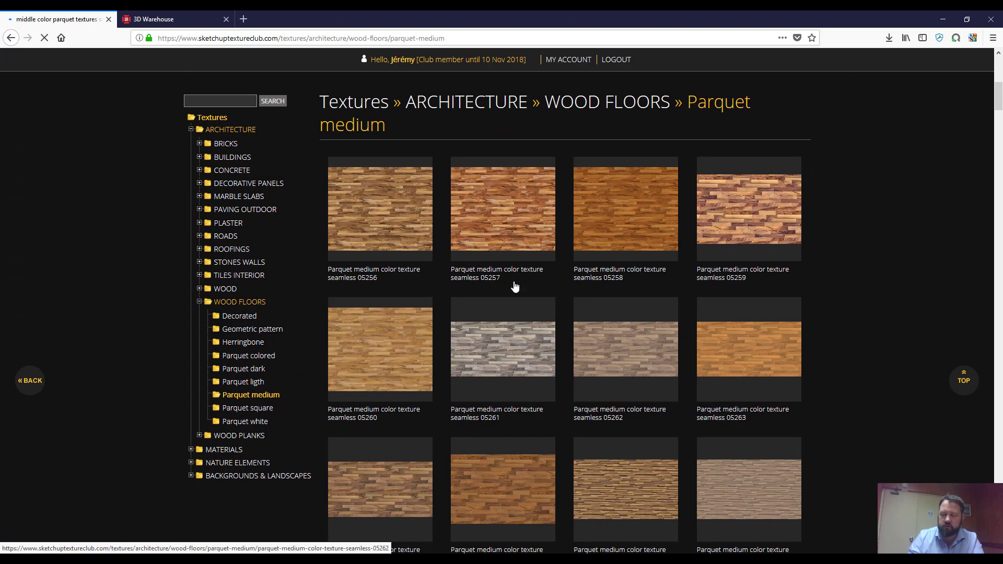
scroll(513, 285, down, 7)
scroll(458, 330, down, 16)
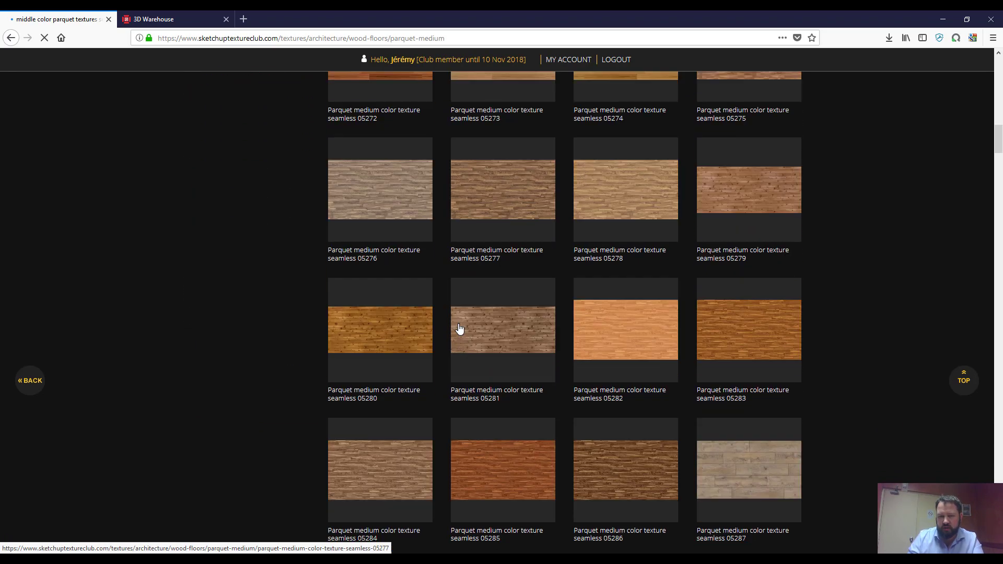
scroll(447, 329, down, 16)
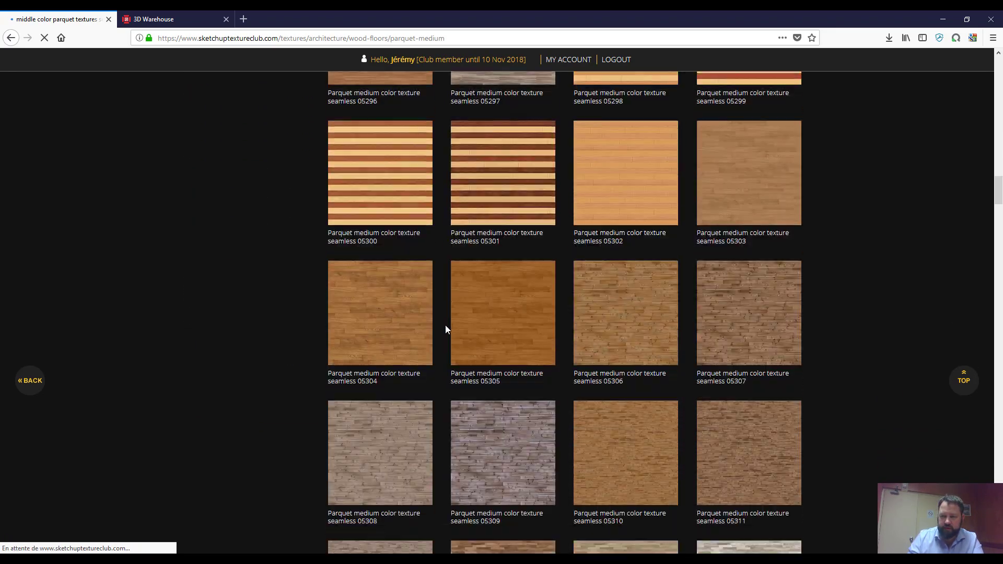
scroll(444, 327, down, 13)
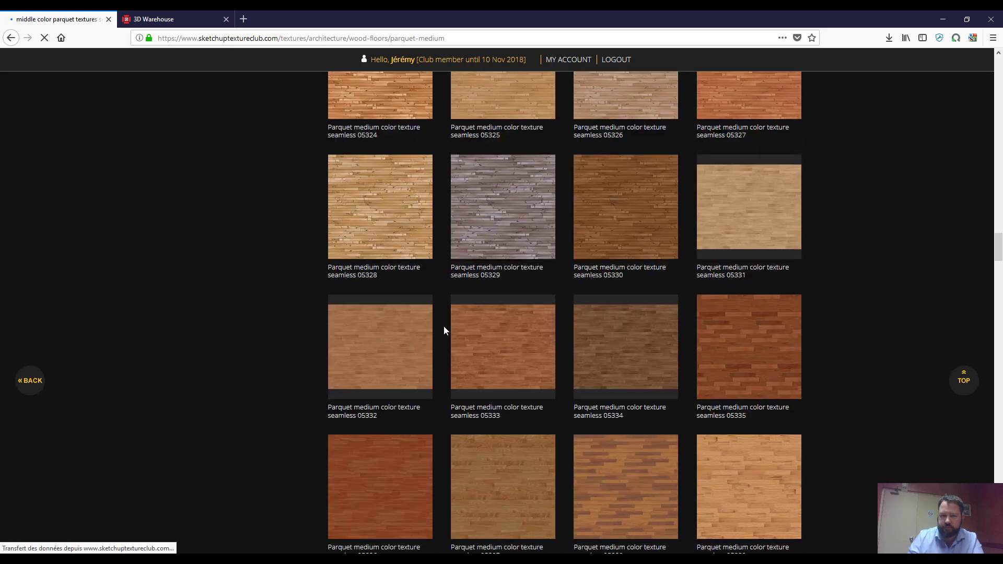
scroll(467, 354, down, 2)
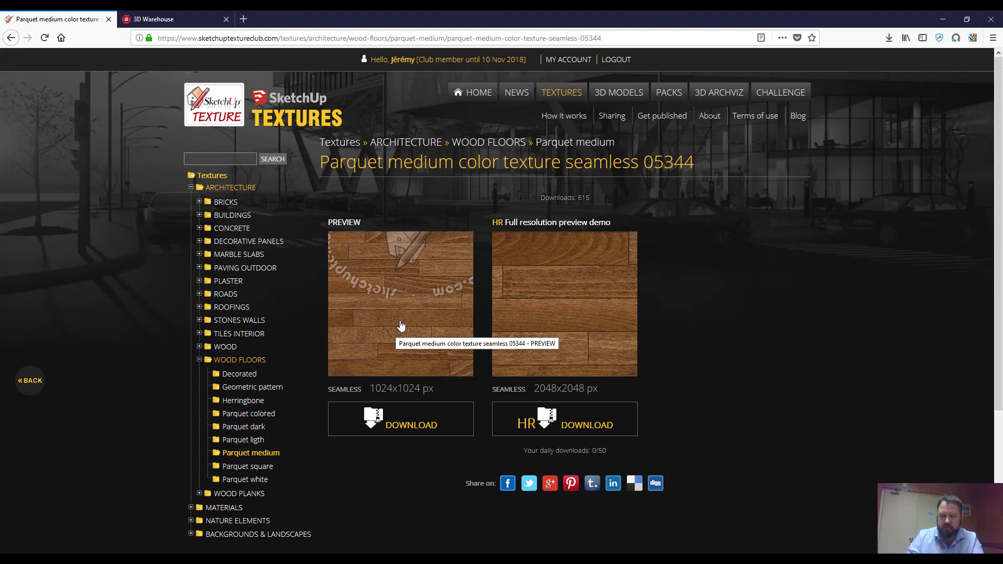
Step: Request the 1024x1024 px version of the parquet texture as a saved file and choose the desktop (Bureau) as its location
click(407, 426)
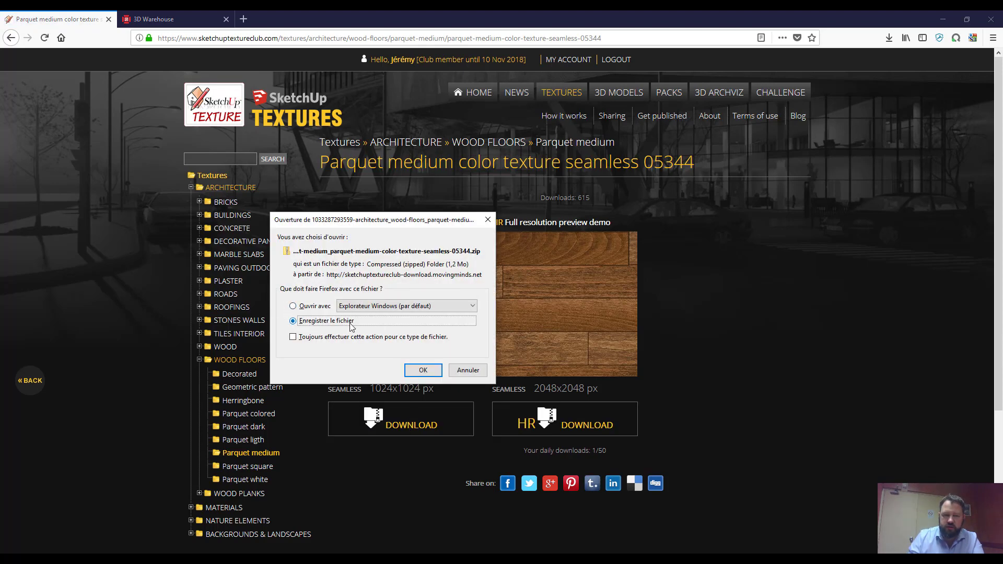
click(413, 367)
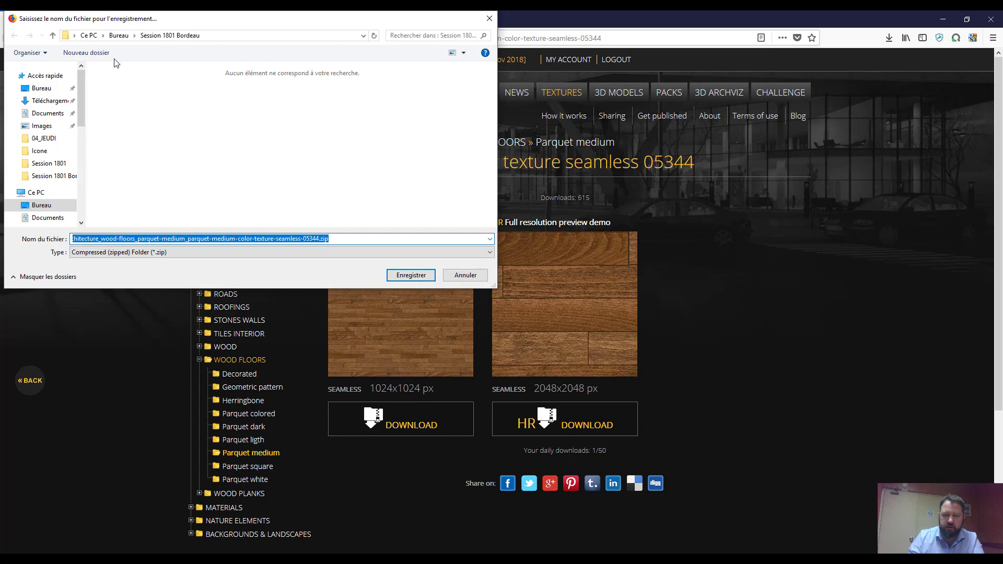
click(48, 91)
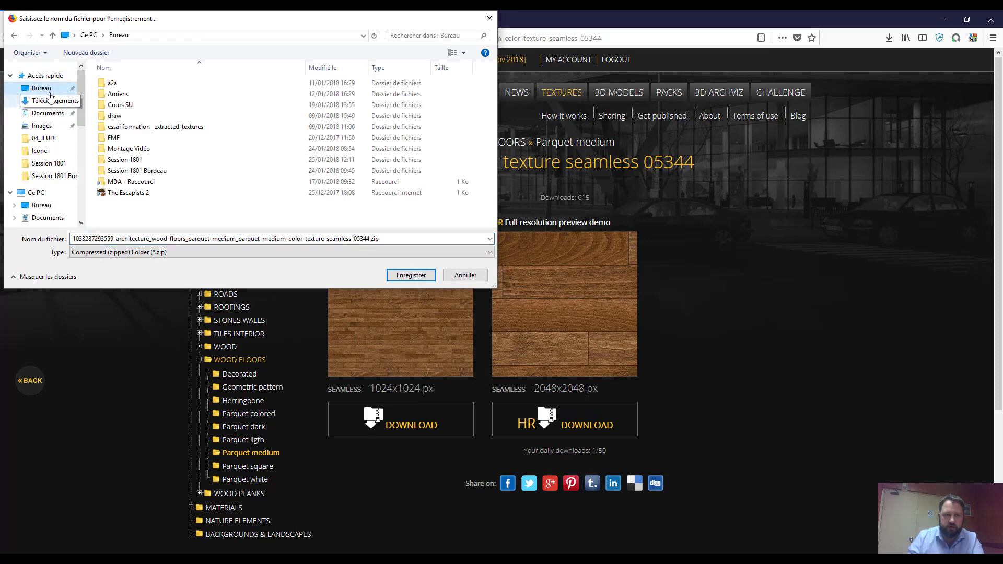
Step: Create a folder named "Exercices textures" on the desktop and save the texture's zip file in it
click(86, 53)
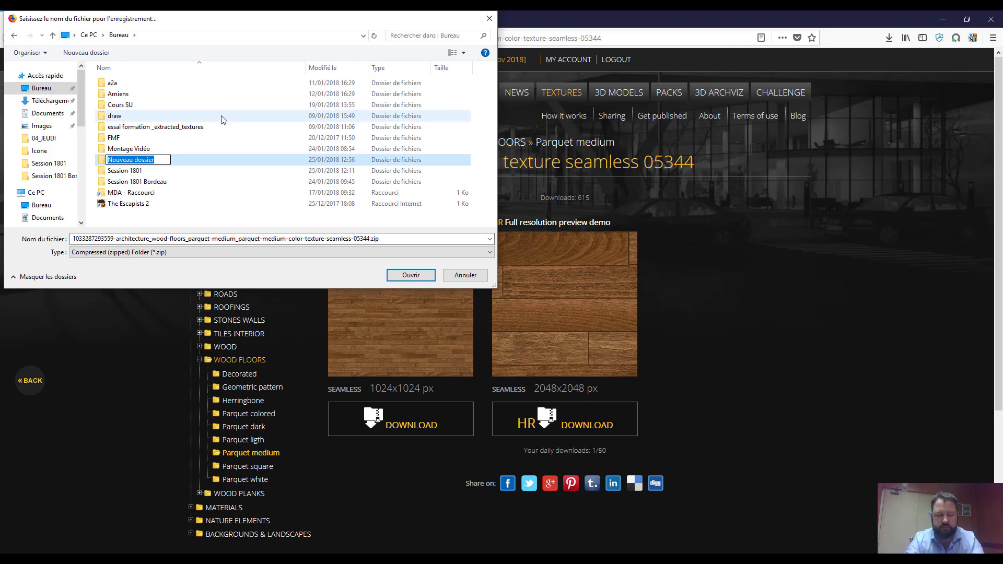
text(ex)
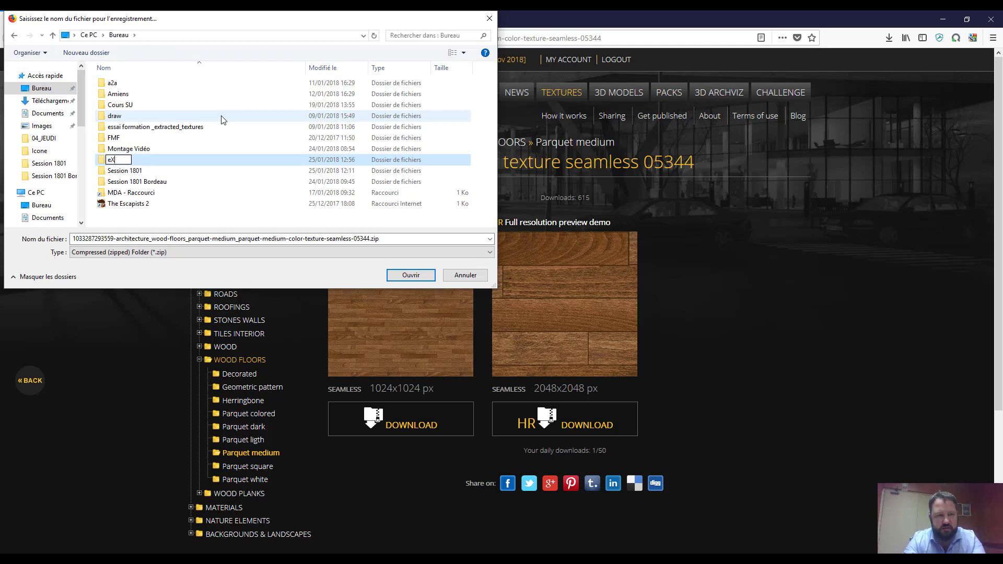
key(Tab)
text(x)
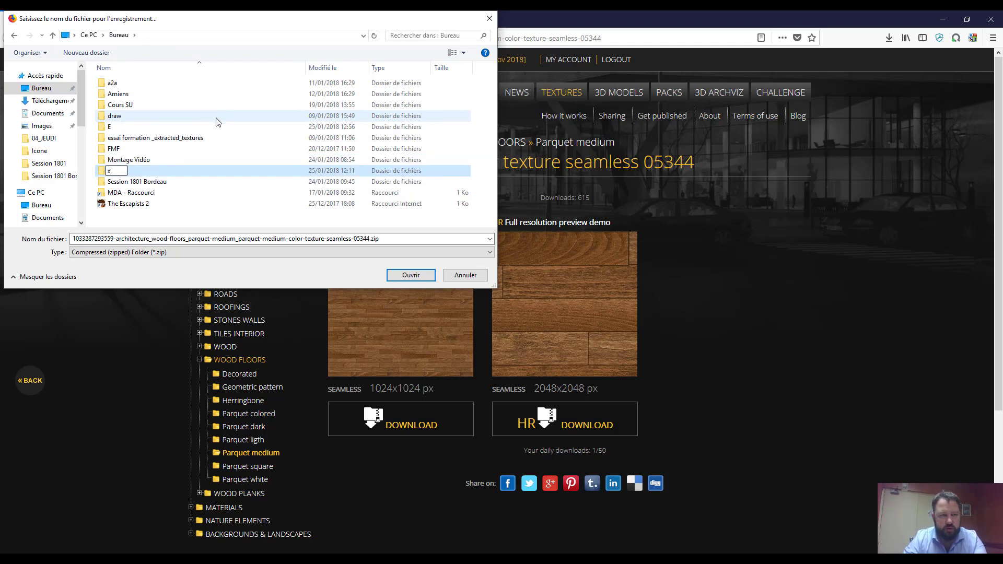
key(Escape)
click(123, 127)
click(118, 127)
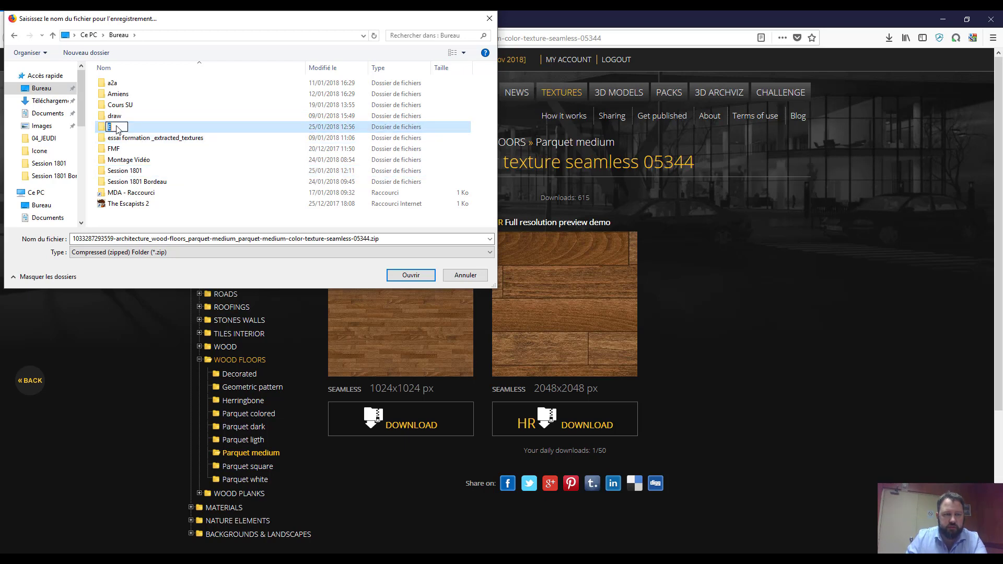
text(Exercices)
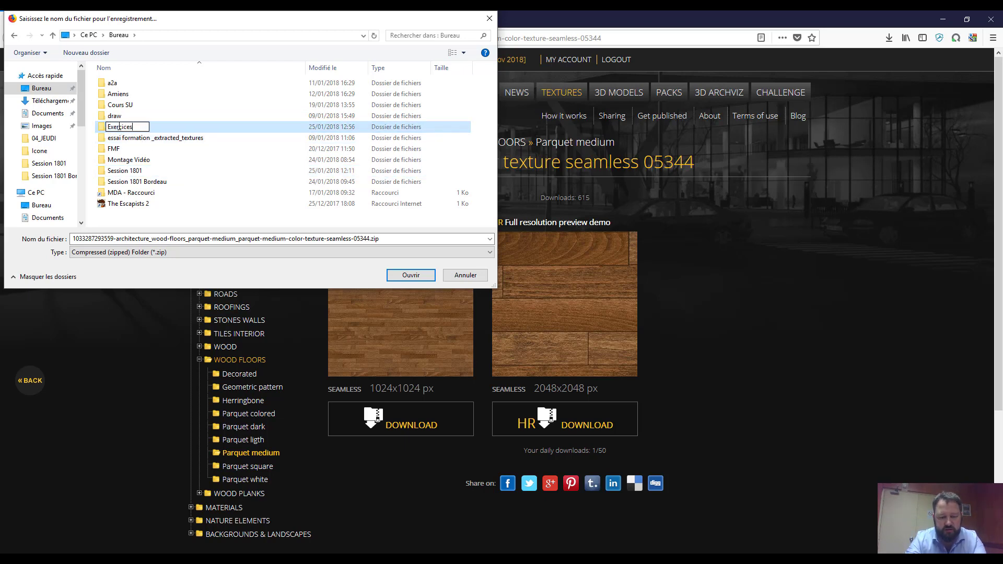
text( textures)
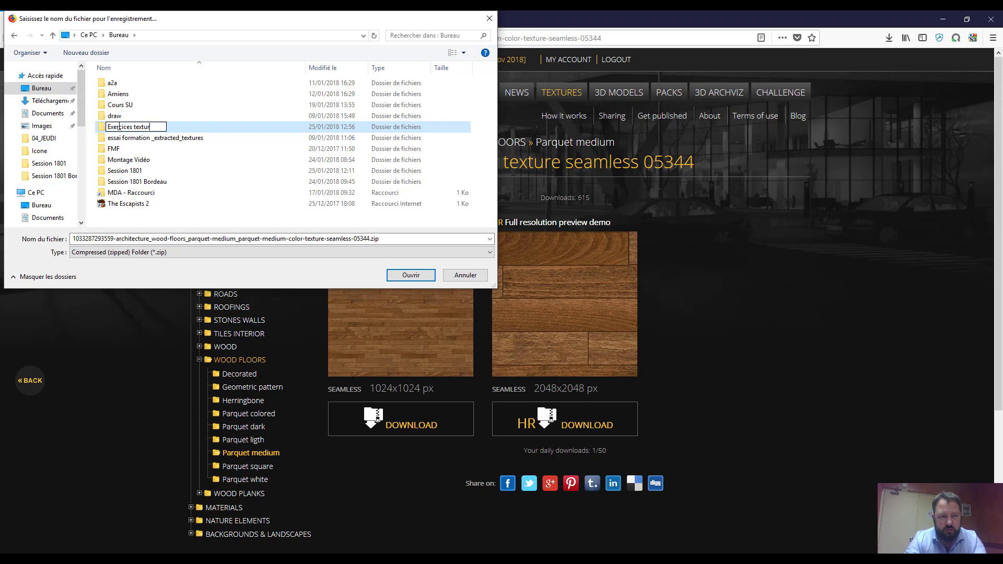
key(Return)
key(Return)
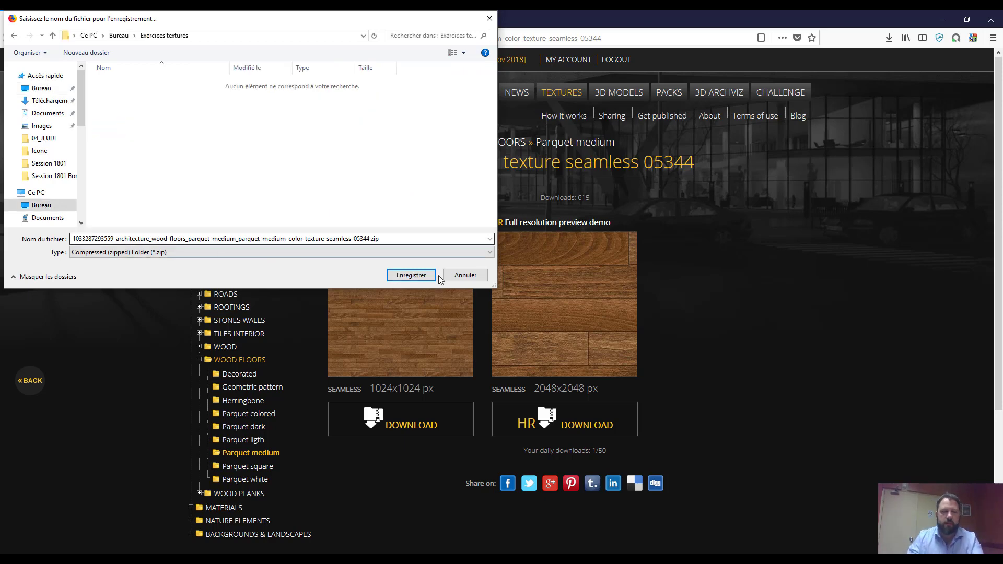
click(411, 276)
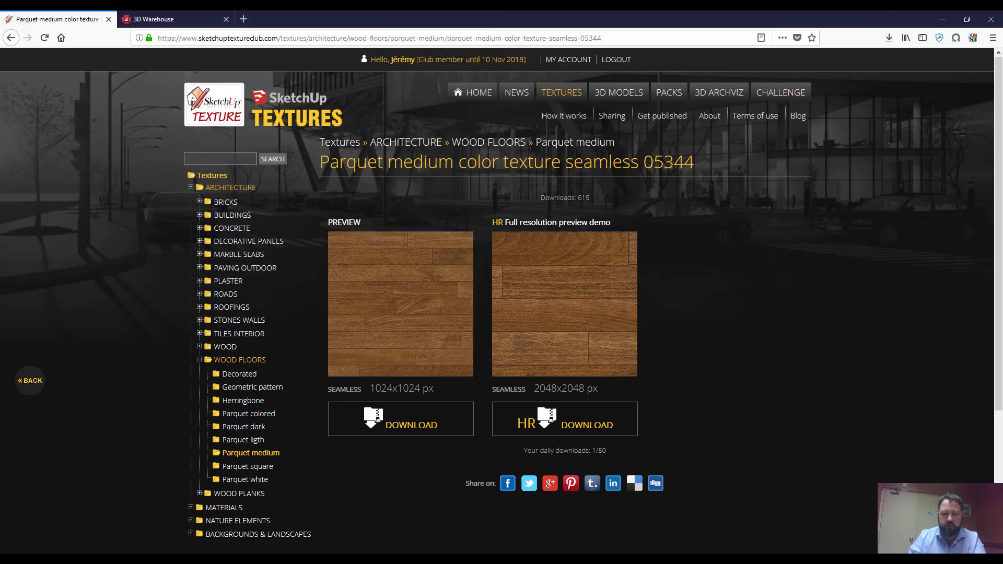
Step: Show the downloaded zip in its folder and extract it directly into the "Exercices textures" folder, without the archive-named subfolder
click(889, 37)
click(881, 66)
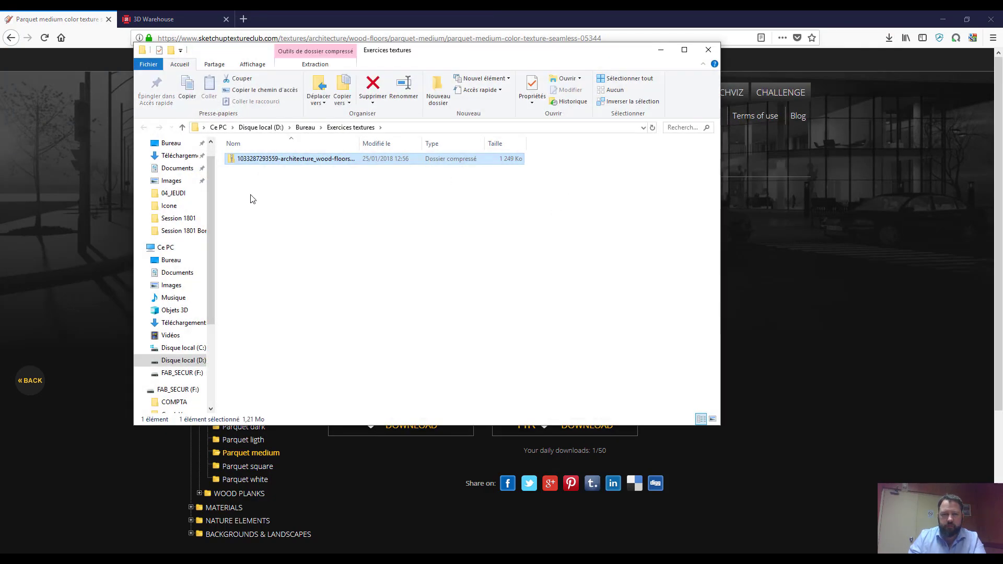
right_click(267, 159)
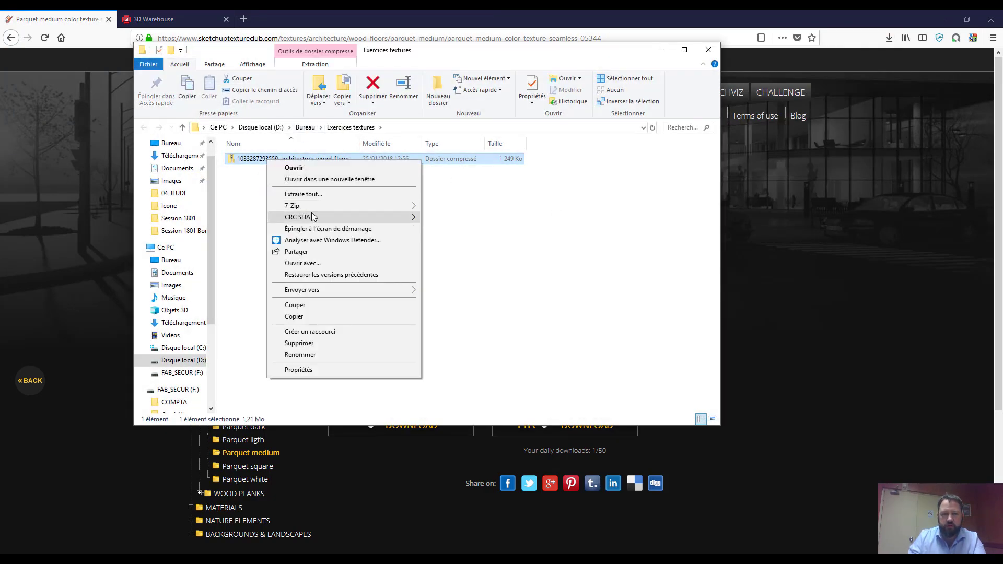
click(332, 194)
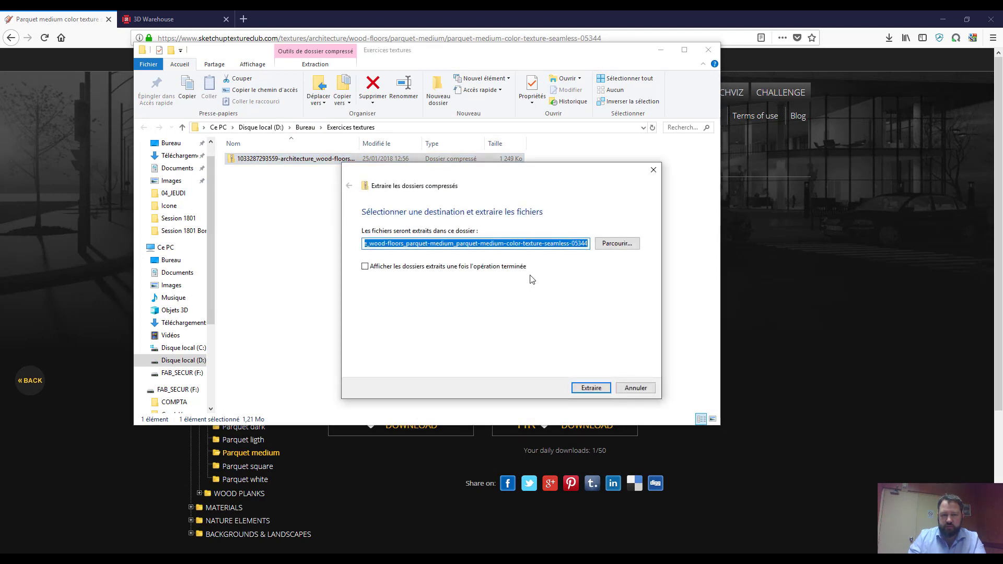
drag(388, 243, 351, 244)
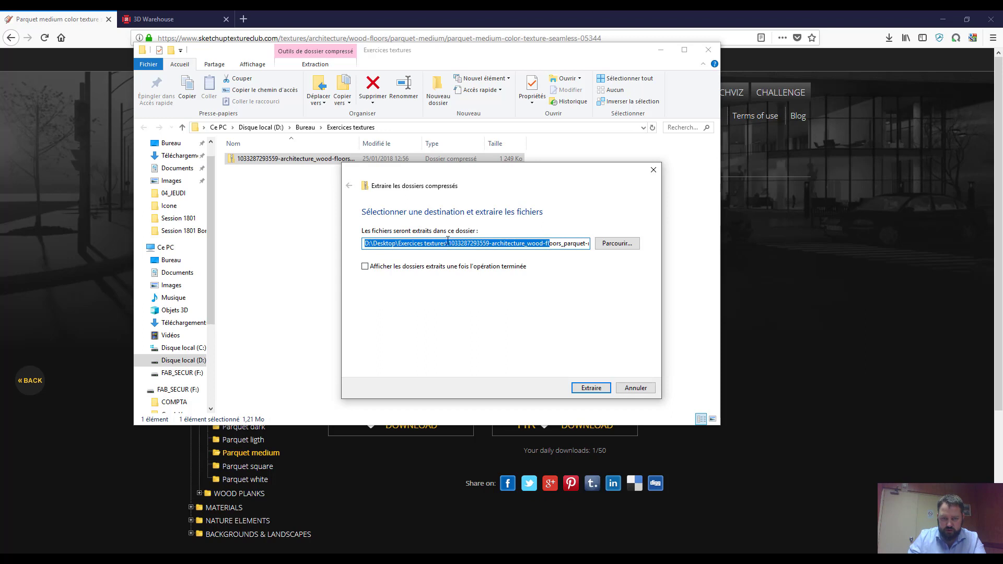
drag(451, 244, 599, 259)
key(BackSpace)
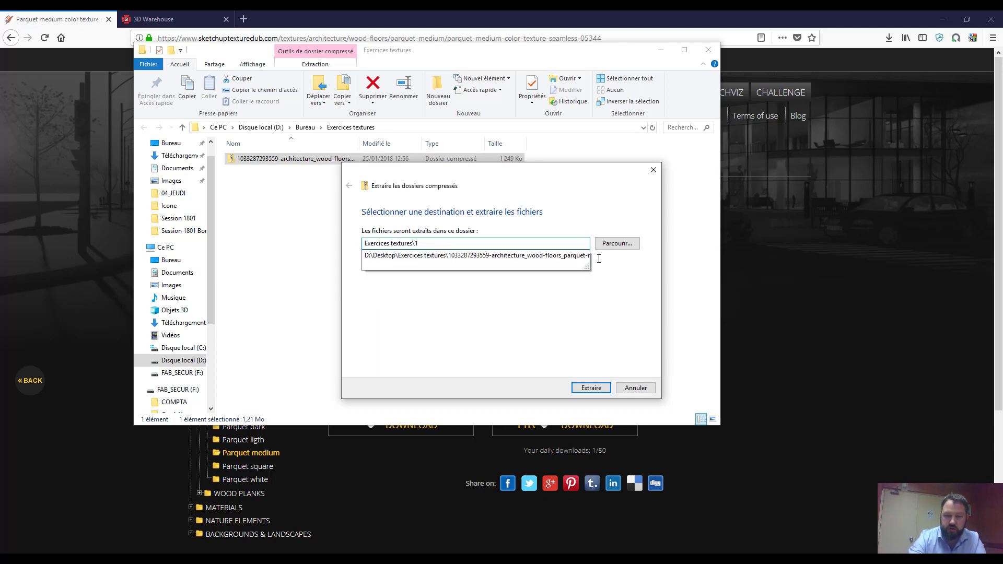
click(607, 302)
click(591, 388)
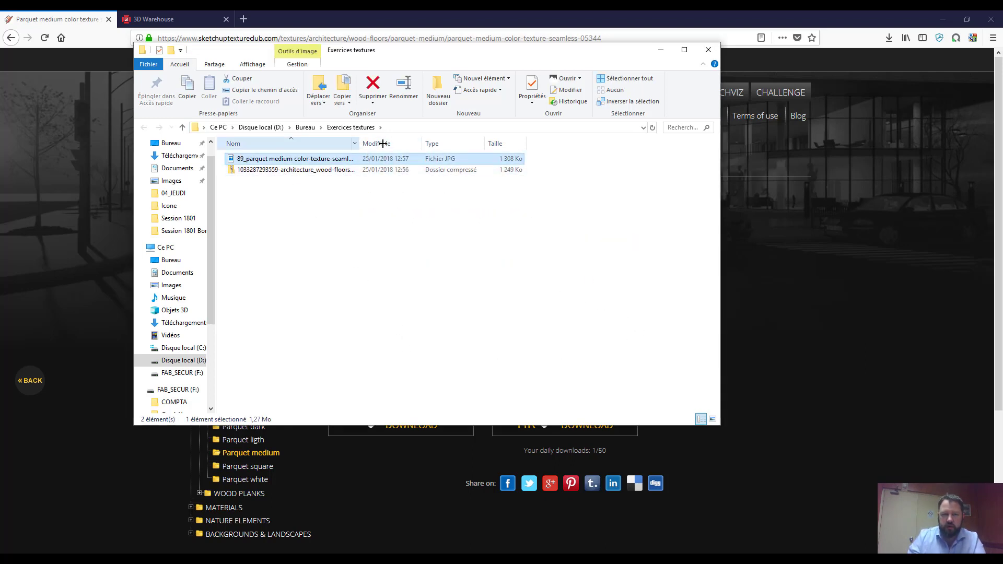
Step: Widen the file name column and delete the parquet zip archive from the "Exercices textures" folder
drag(383, 144, 417, 143)
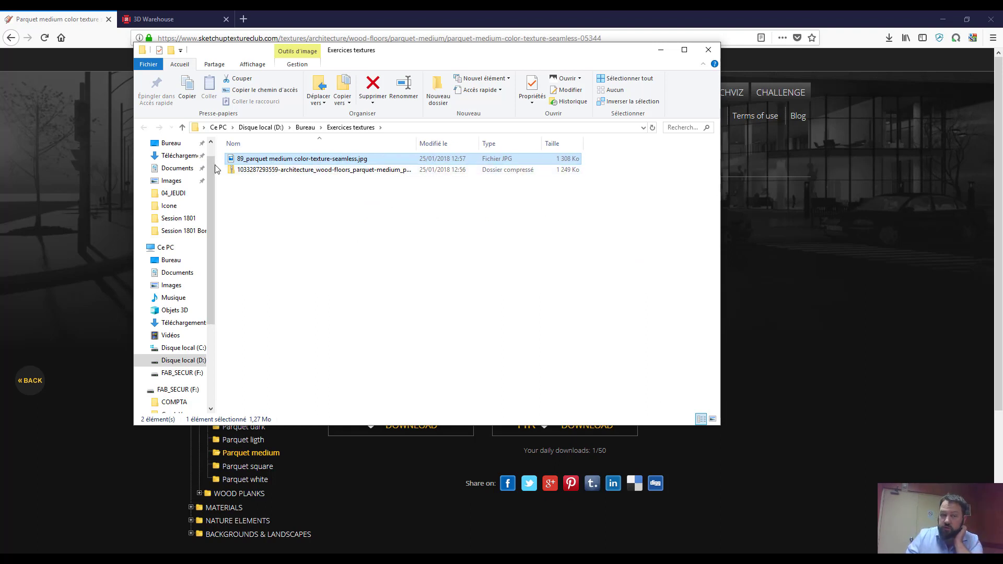
click(292, 193)
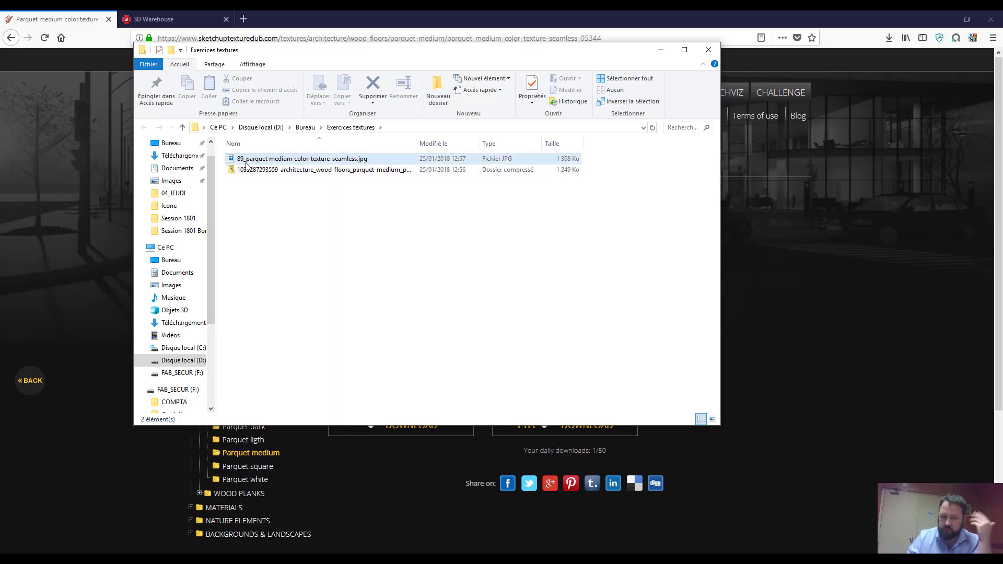
click(301, 171)
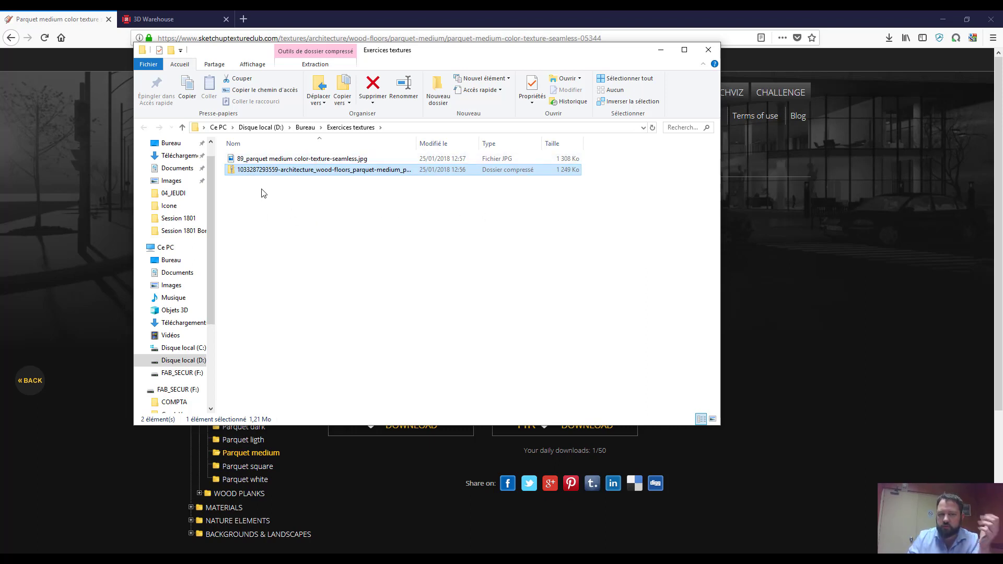
click(308, 195)
click(299, 170)
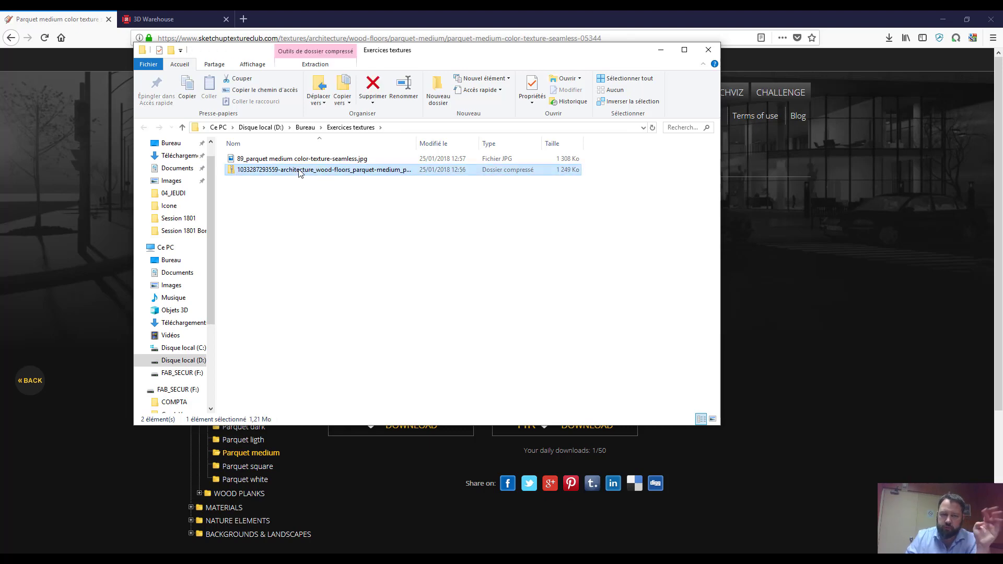
key(Delete)
Step: View the image 89_parquet medium color-texture-seamless.jpg and close it again
click(278, 161)
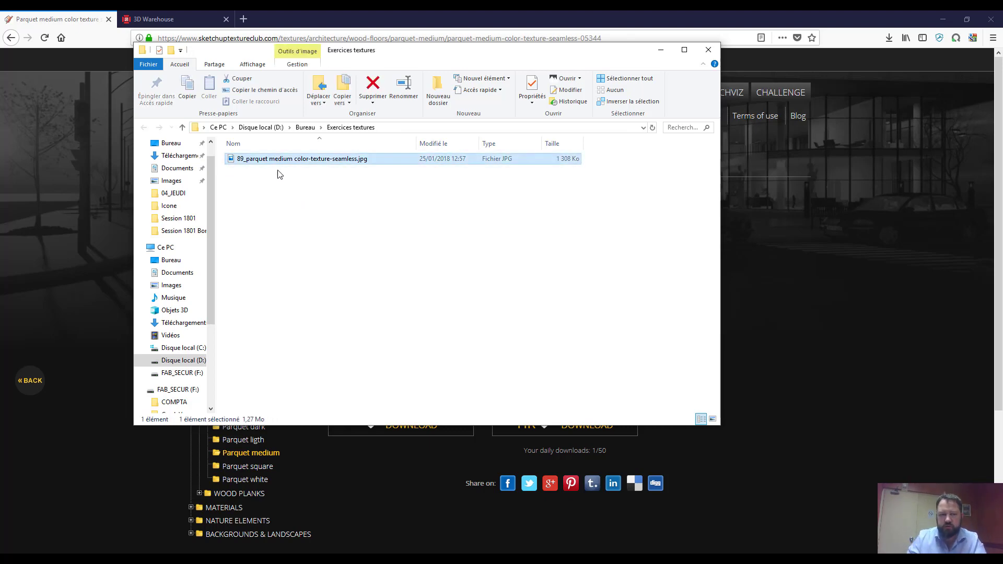
double_click(278, 159)
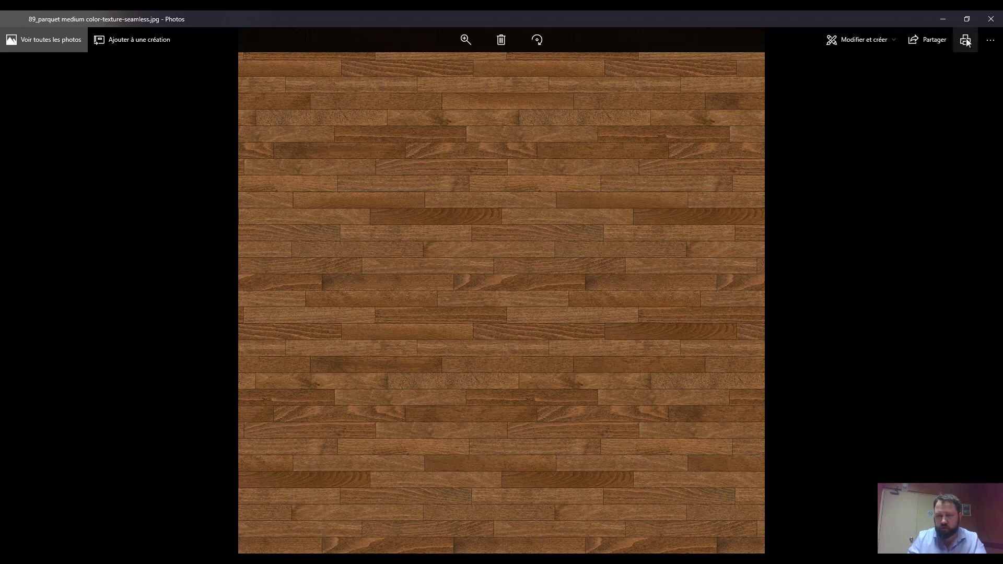
click(989, 21)
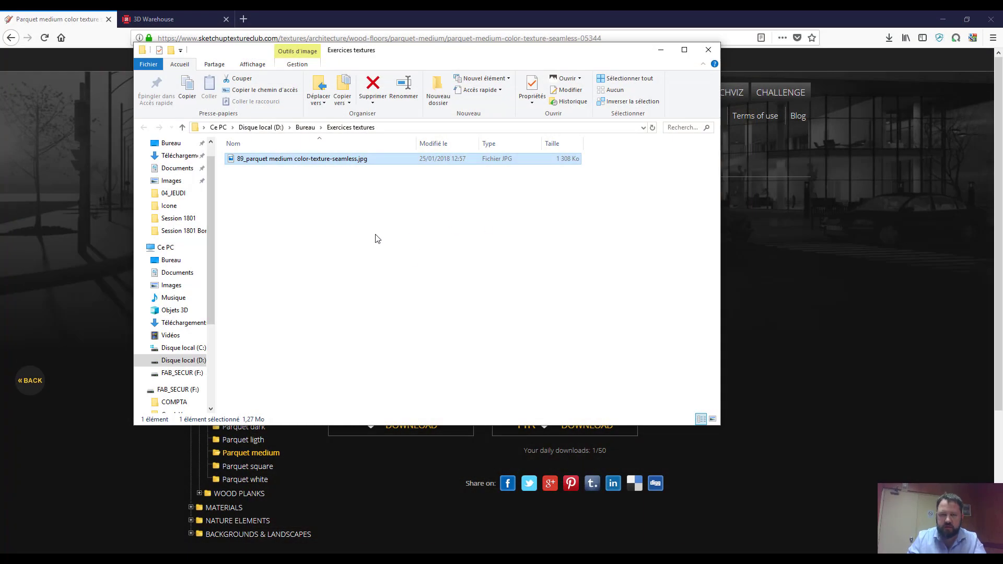
click(298, 209)
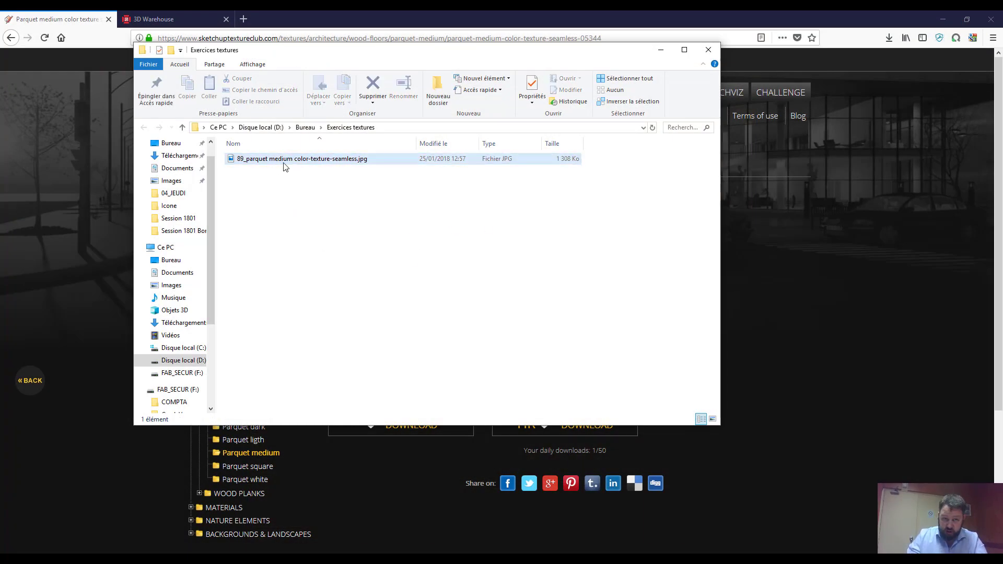
Step: Switch to SketchUp and start an import from the desktop's "Exercices textures" folder, with the file type set to all image files
click(230, 560)
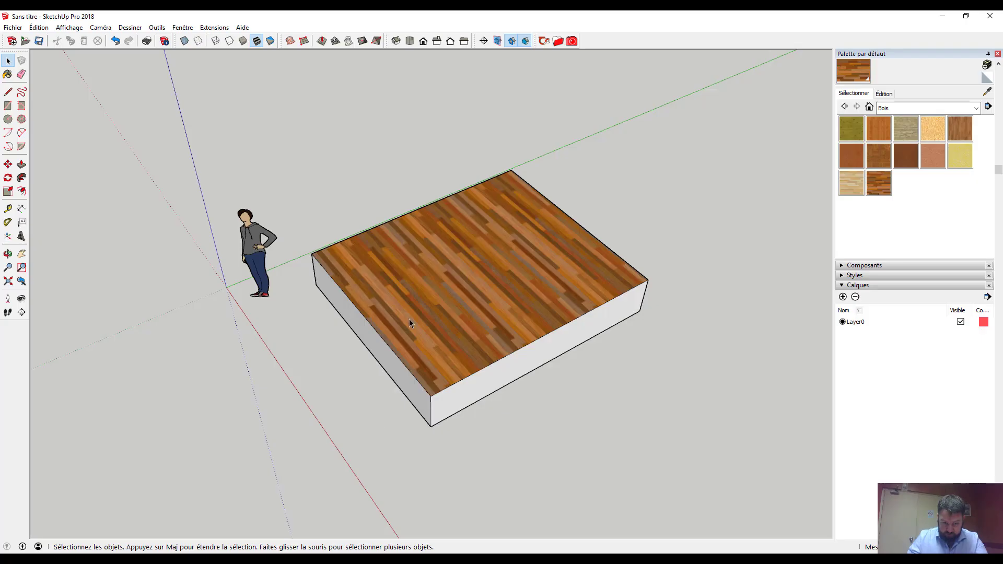
middle_drag(448, 318, 462, 293)
scroll(463, 294, down, 3)
scroll(469, 314, up, 2)
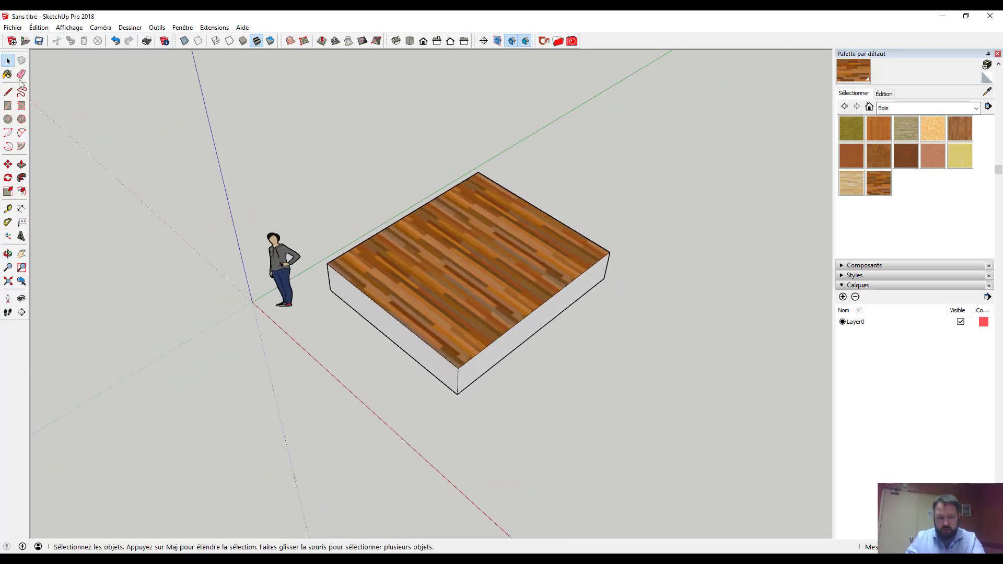
click(14, 29)
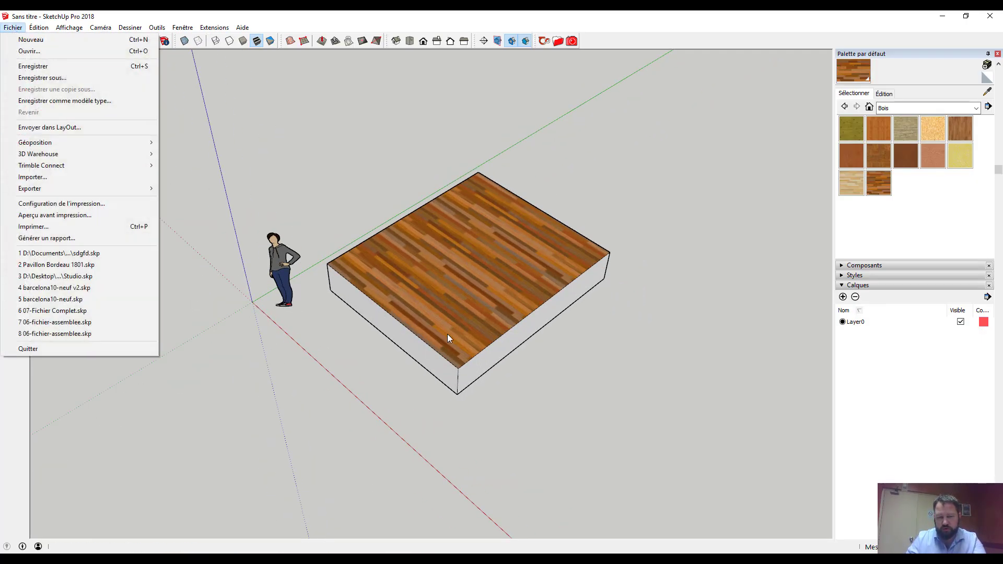
click(459, 436)
click(14, 28)
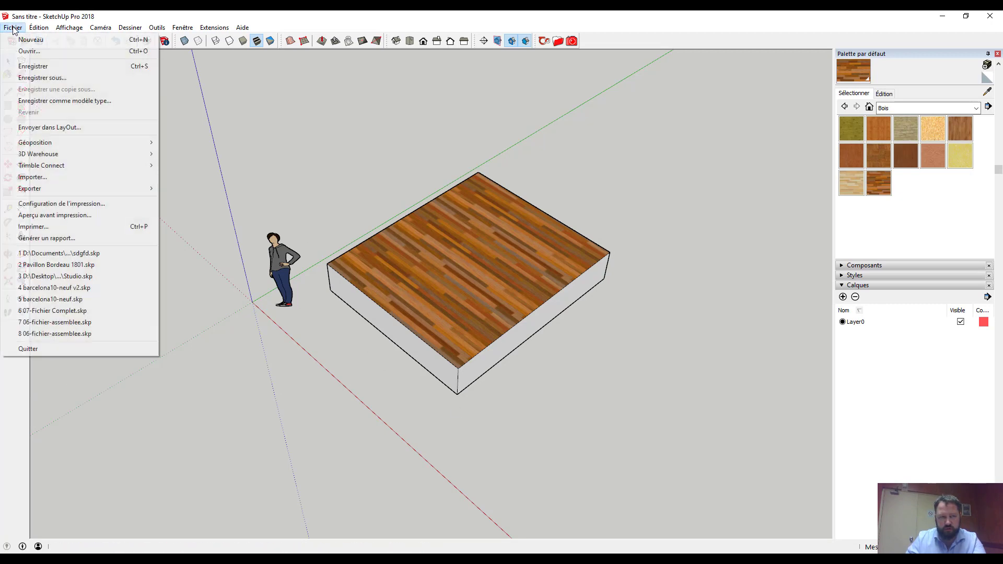
click(58, 178)
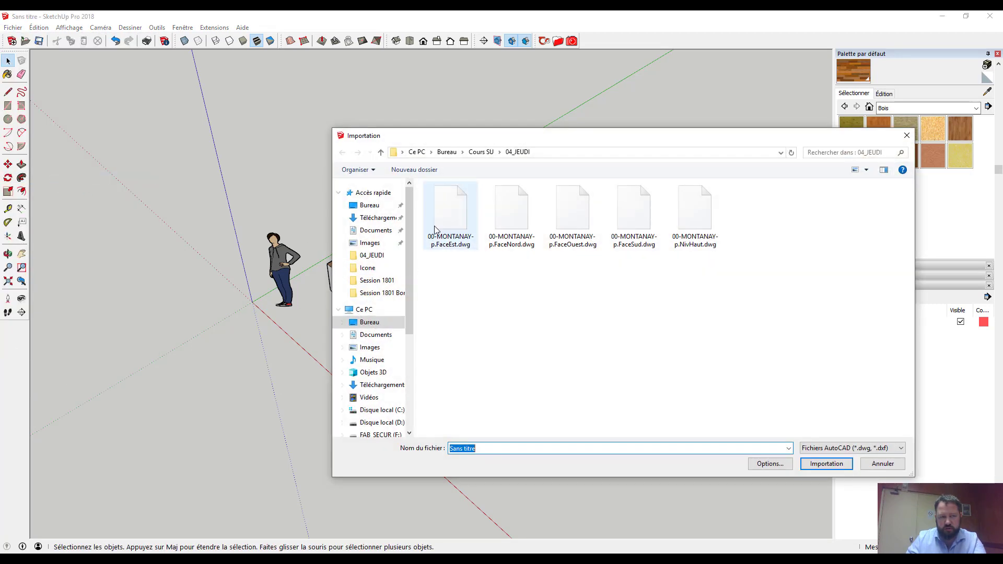
click(369, 205)
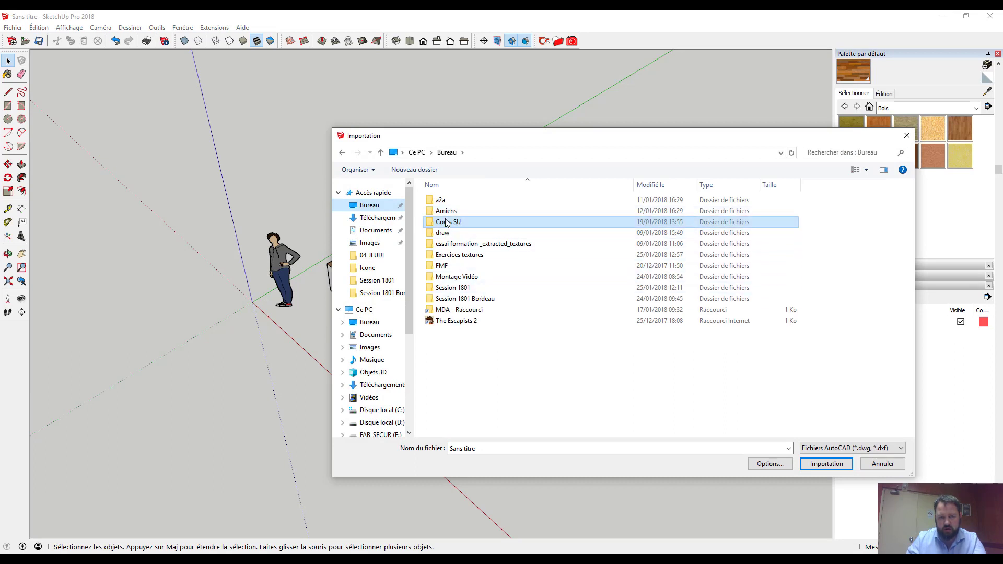
double_click(451, 254)
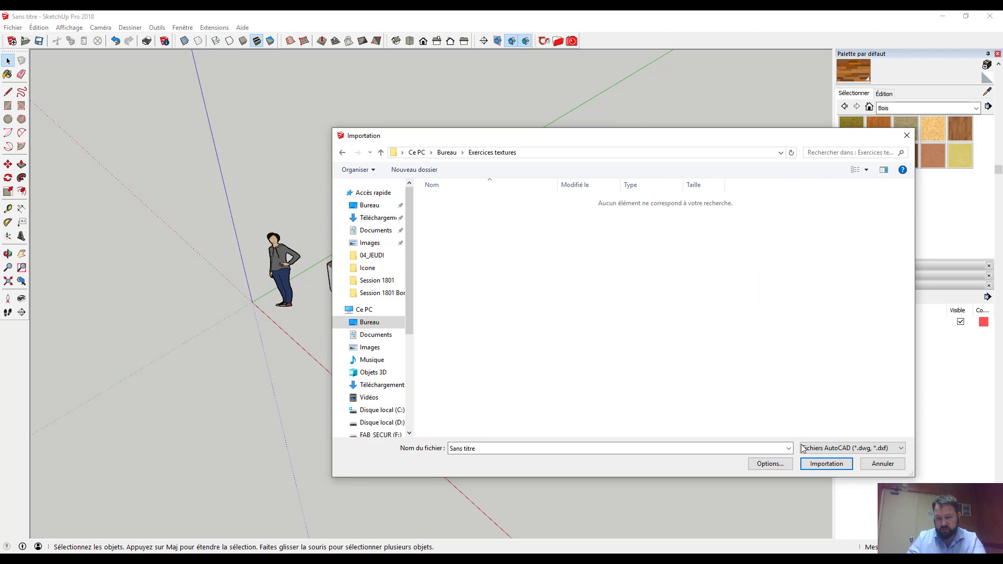
click(888, 451)
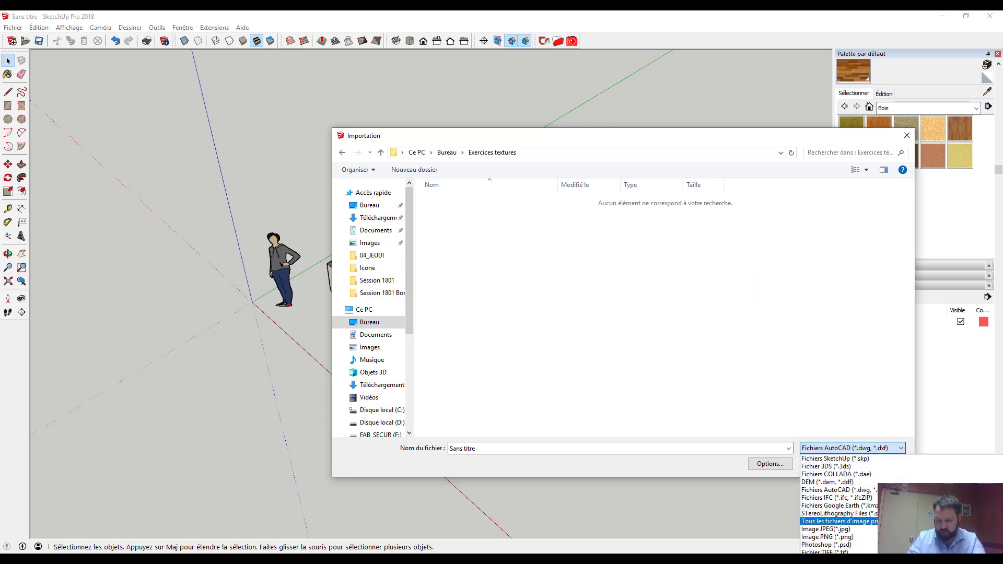
click(839, 521)
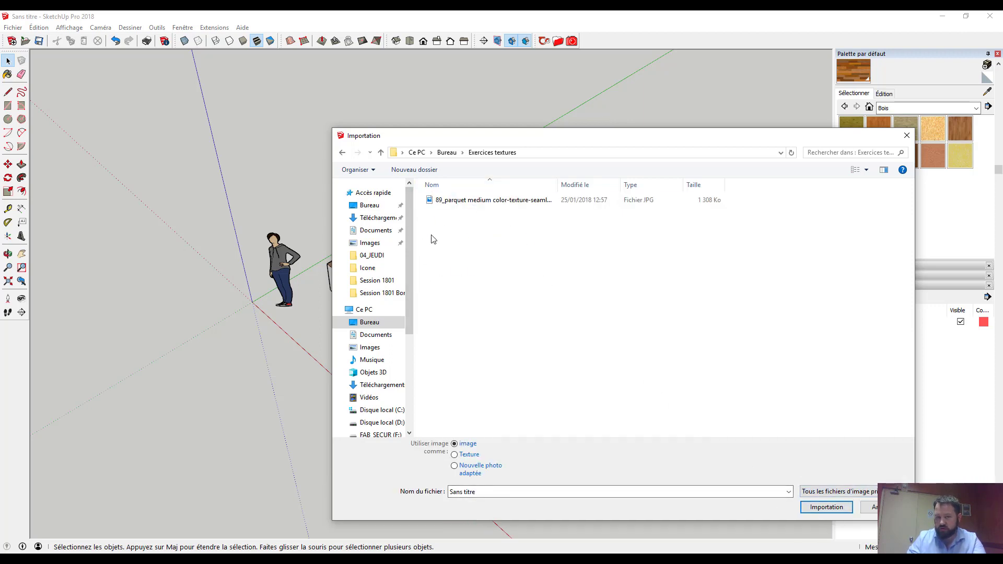
Step: Import 89_parquet medium color-texture-seamless.jpg as a texture and apply it to the box's top face by two points
click(484, 203)
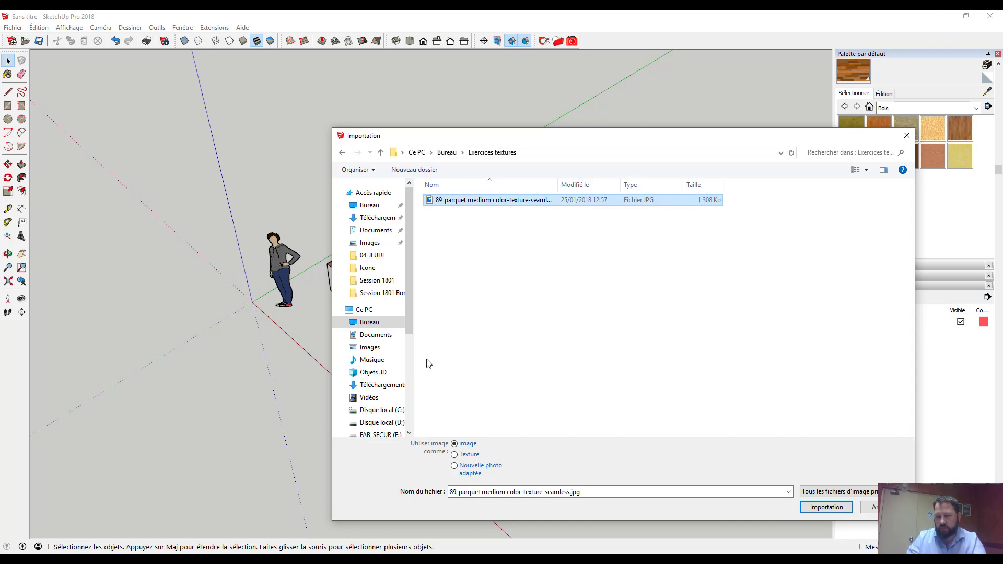
click(455, 455)
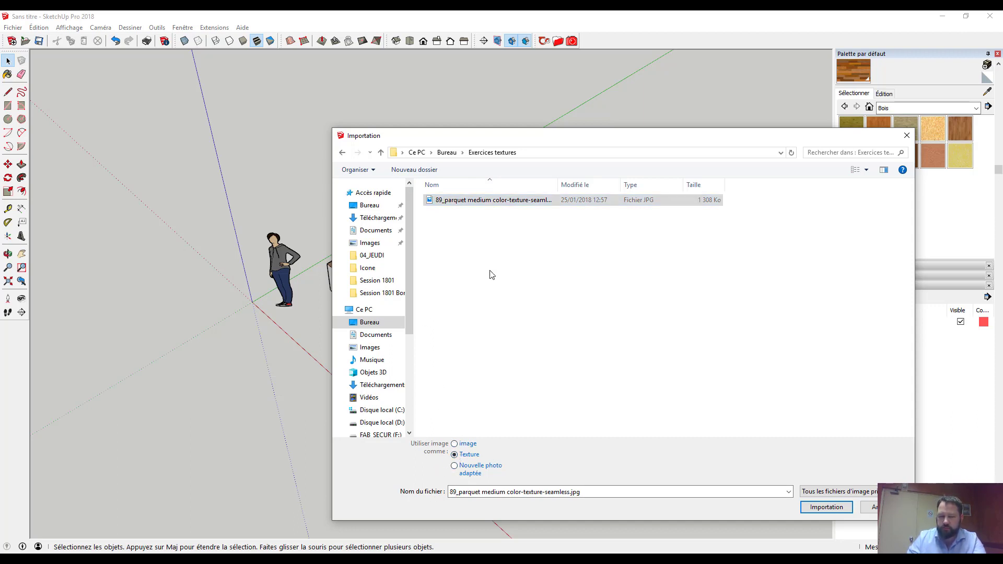
click(827, 509)
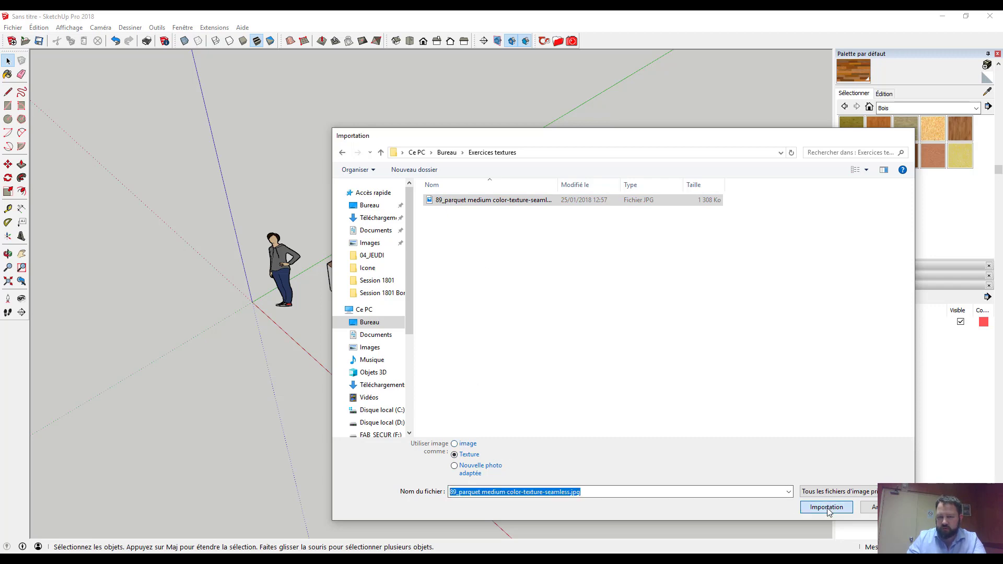
scroll(366, 249, up, 2)
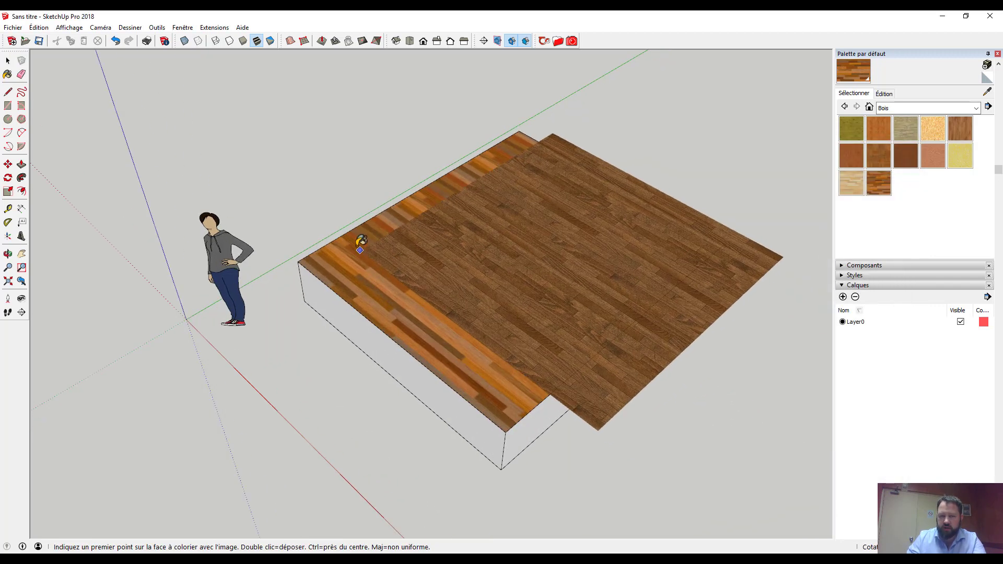
click(355, 273)
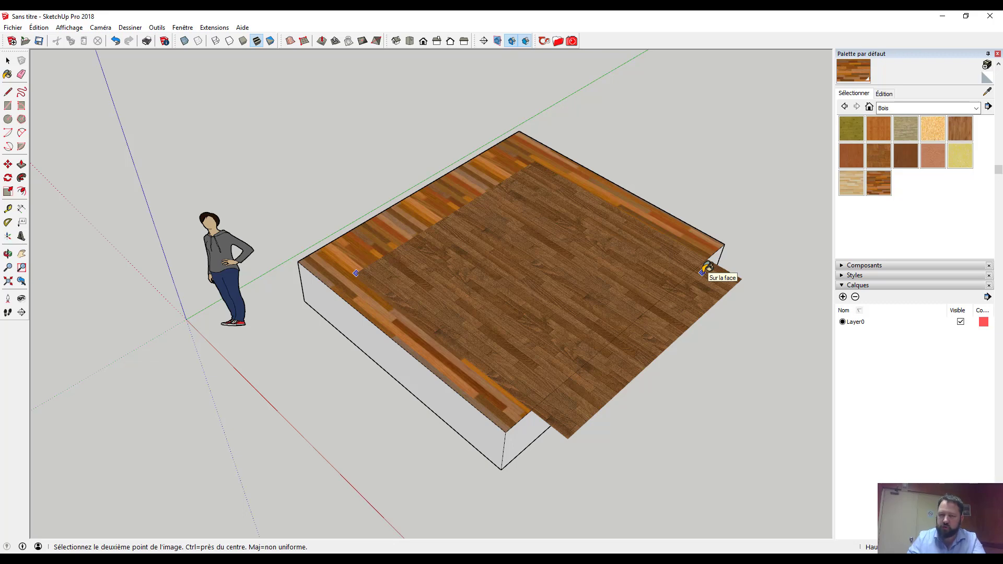
click(706, 269)
Step: Display the materials contained in the model and purge the unused ones
scroll(462, 307, up, 2)
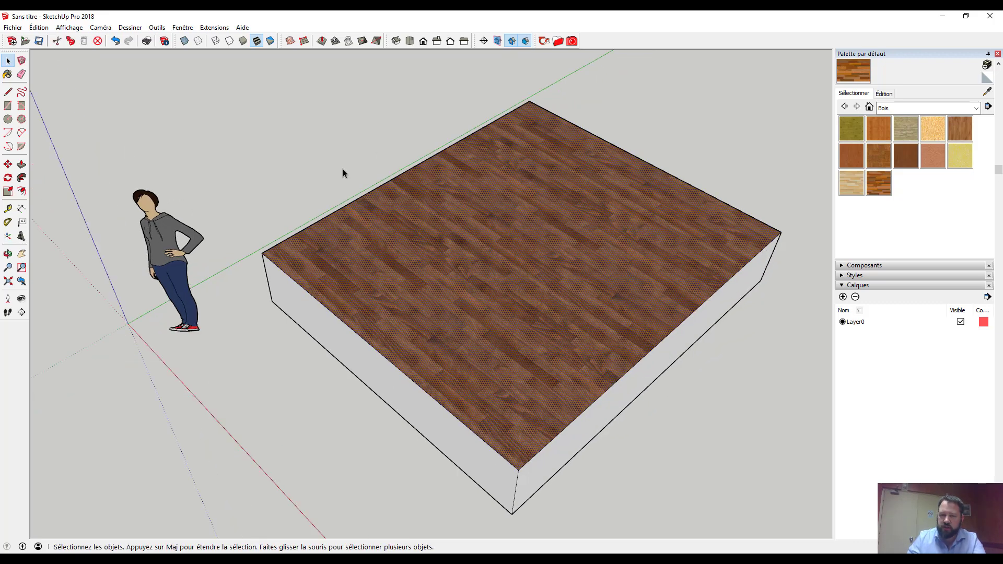
middle_drag(460, 306, 493, 381)
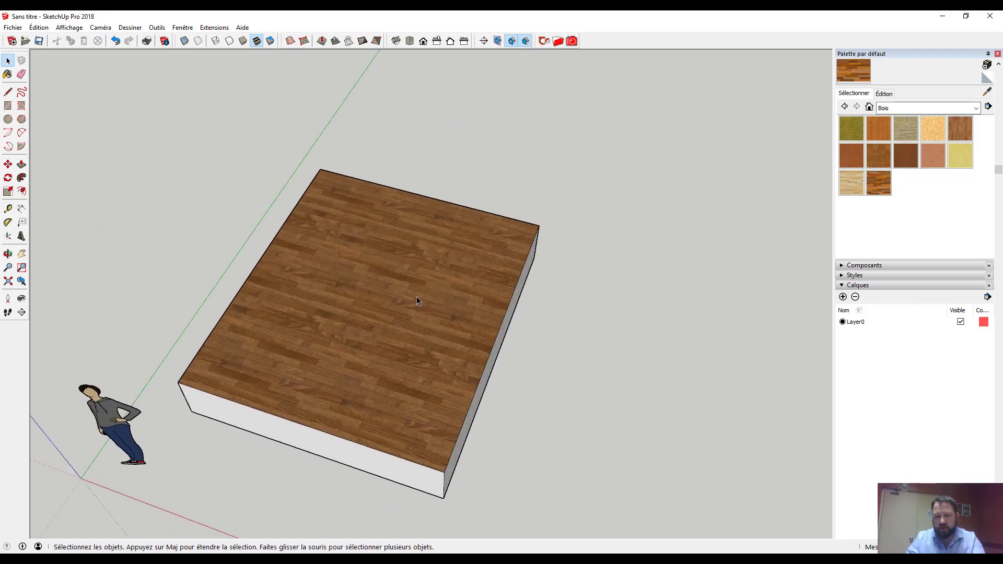
scroll(445, 363, up, 2)
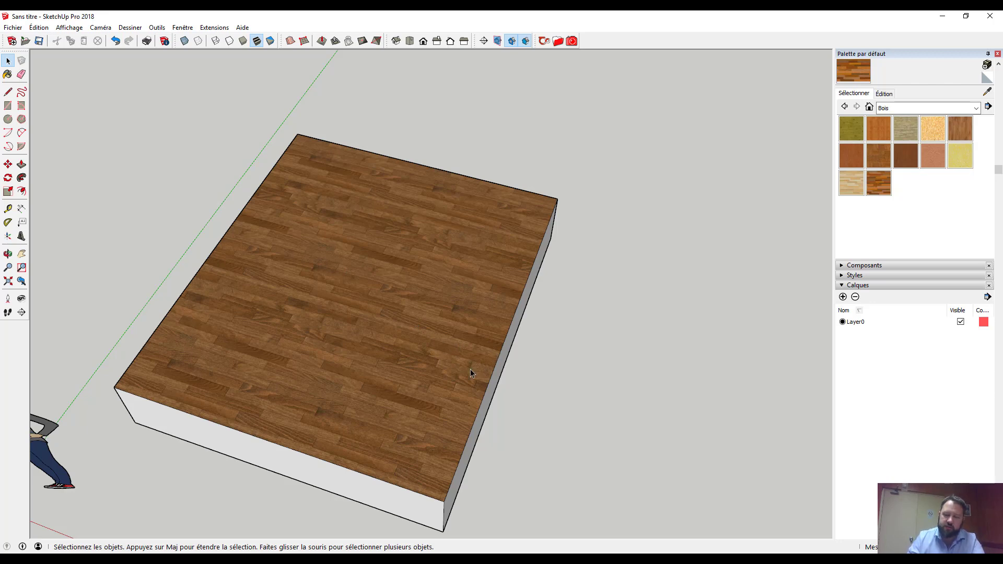
middle_drag(470, 373, 401, 328)
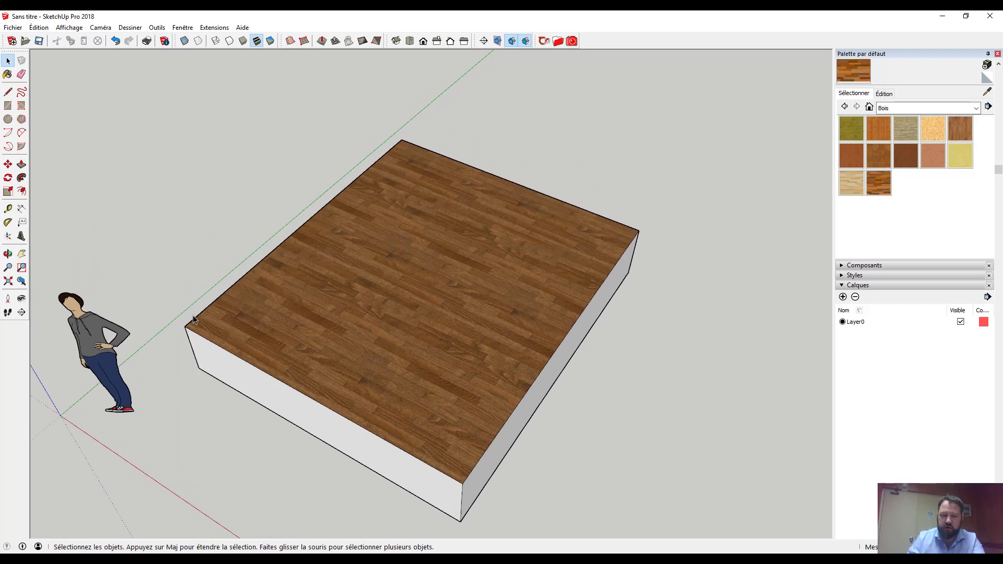
shift+middle_drag(470, 331, 489, 322)
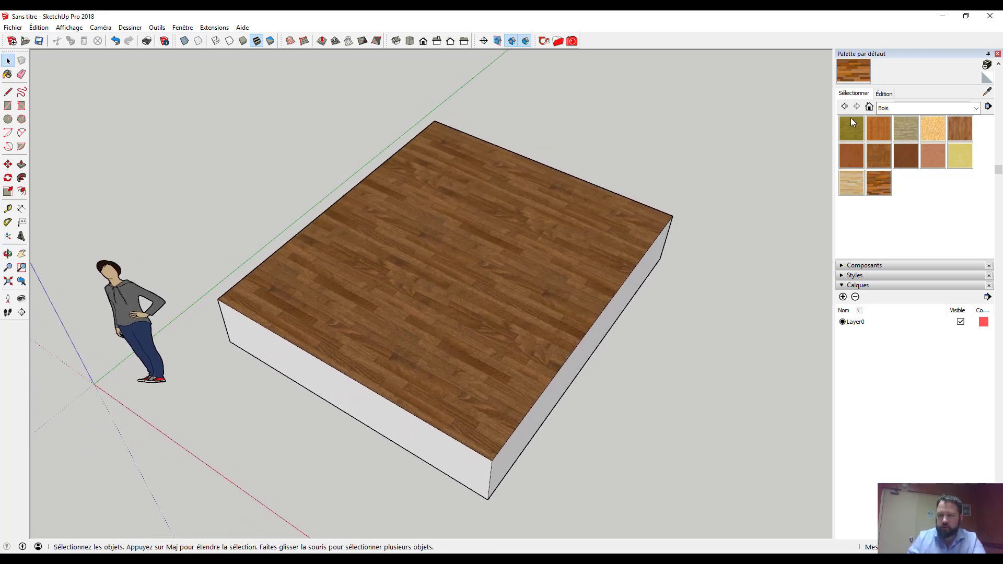
click(871, 106)
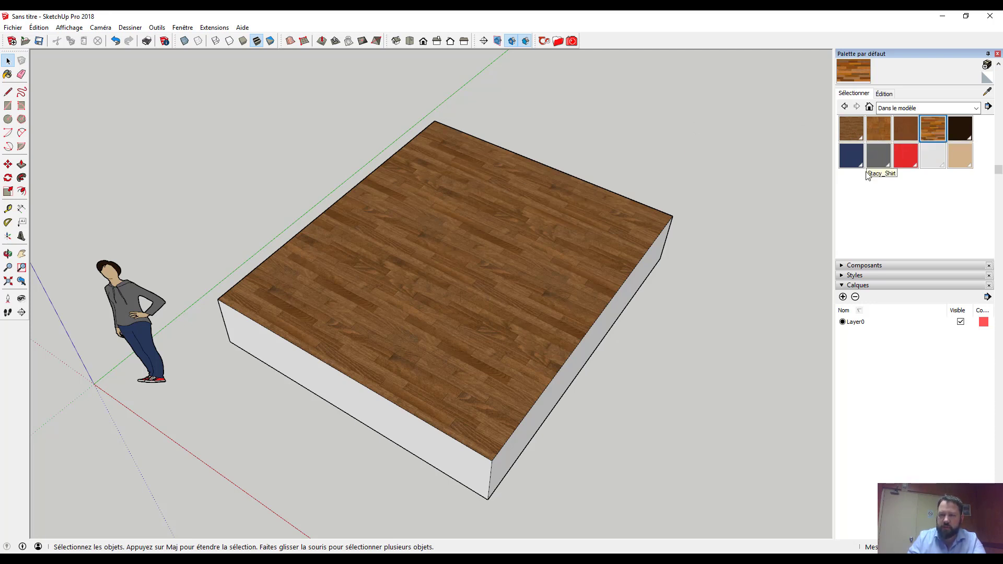
click(988, 107)
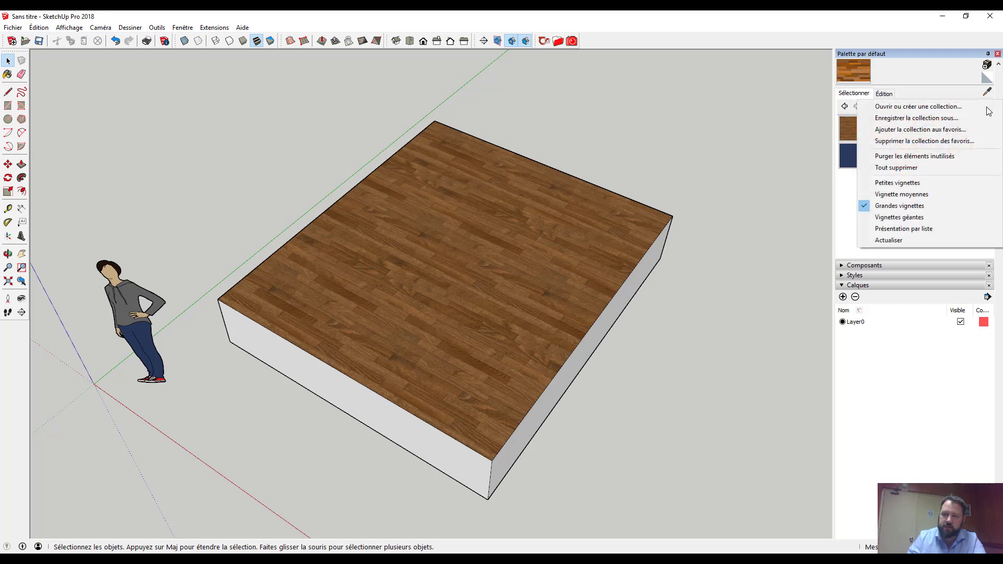
click(909, 157)
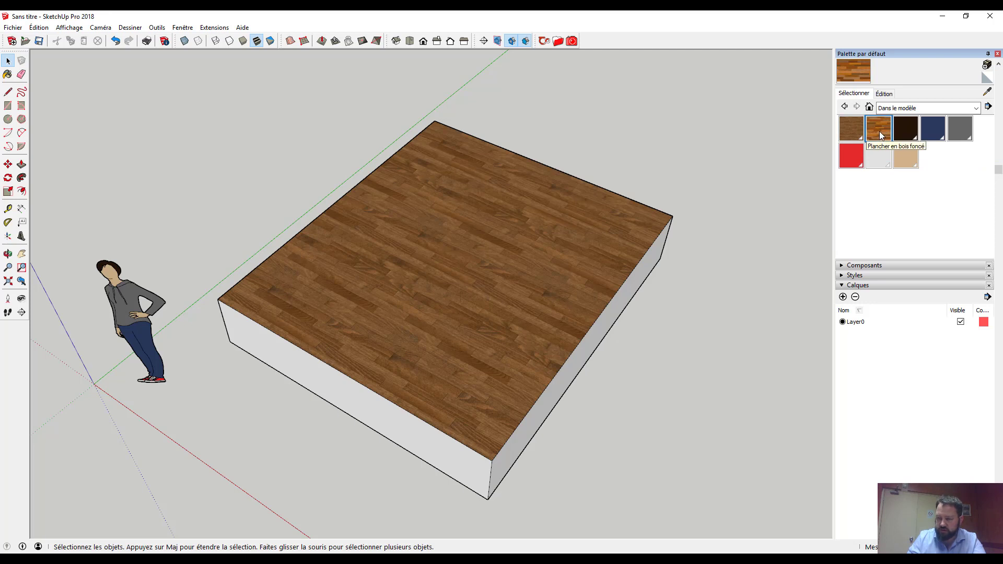
Step: Delete the "Plancher en bois foncé" material from the model's materials
click(860, 131)
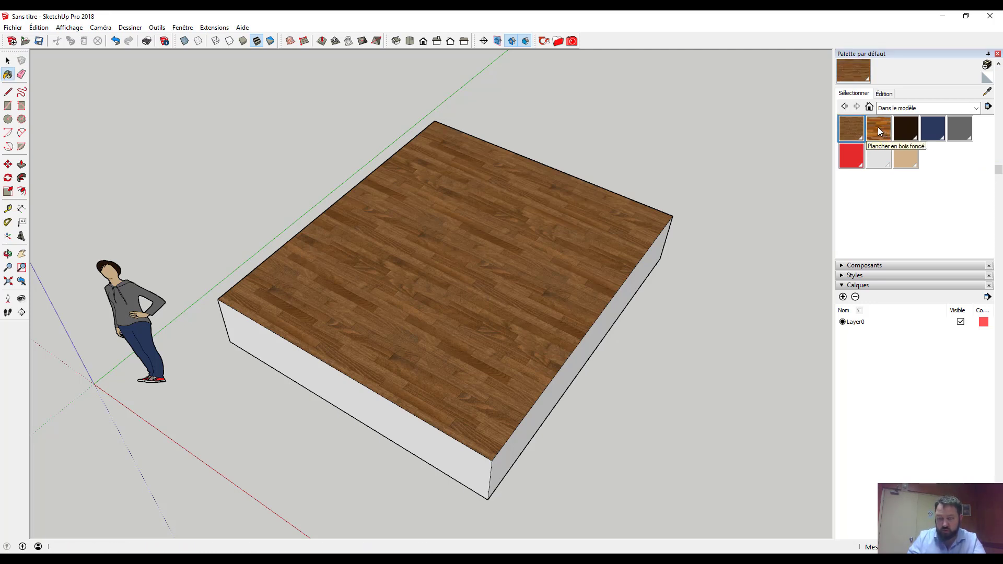
right_click(878, 128)
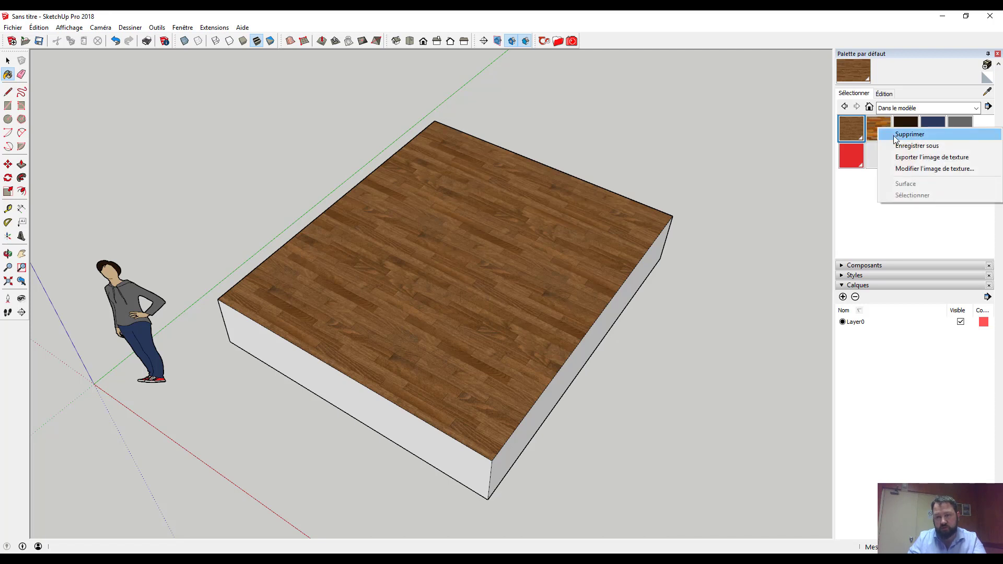
click(896, 135)
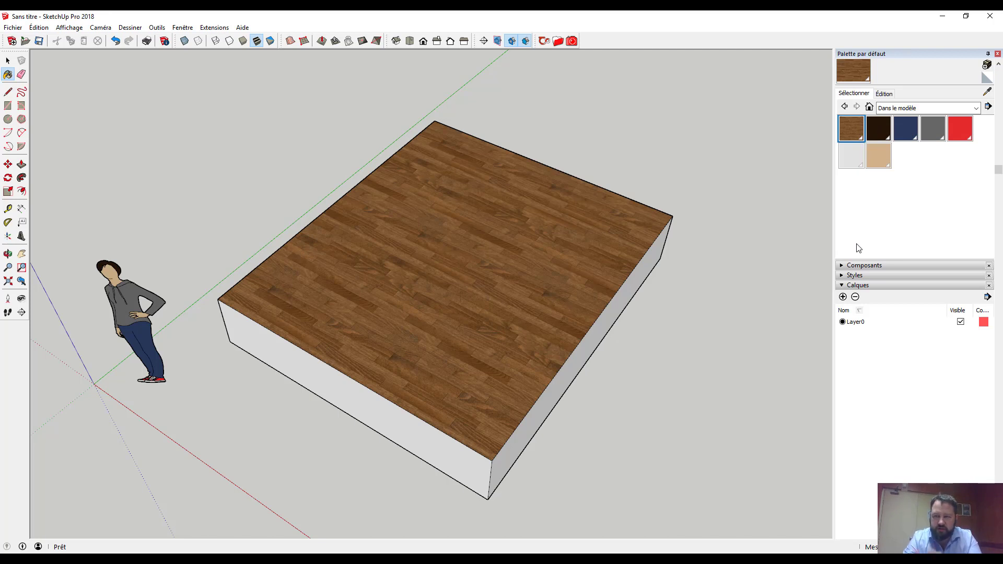
Step: Save the parquet material as 89_parquet medium color-texture-seamless.skm in the desktop's "Exercices textures" folder
click(853, 129)
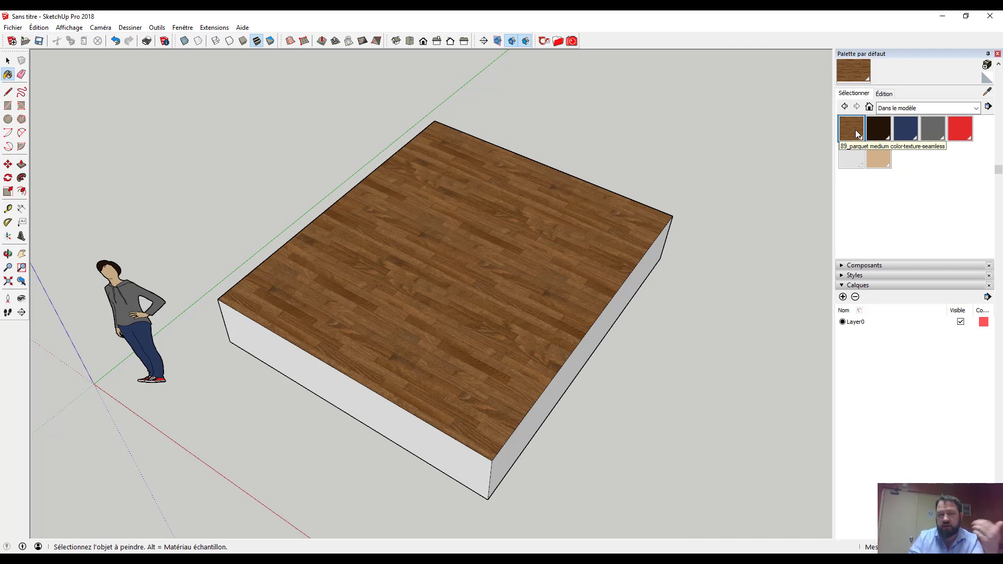
right_click(851, 129)
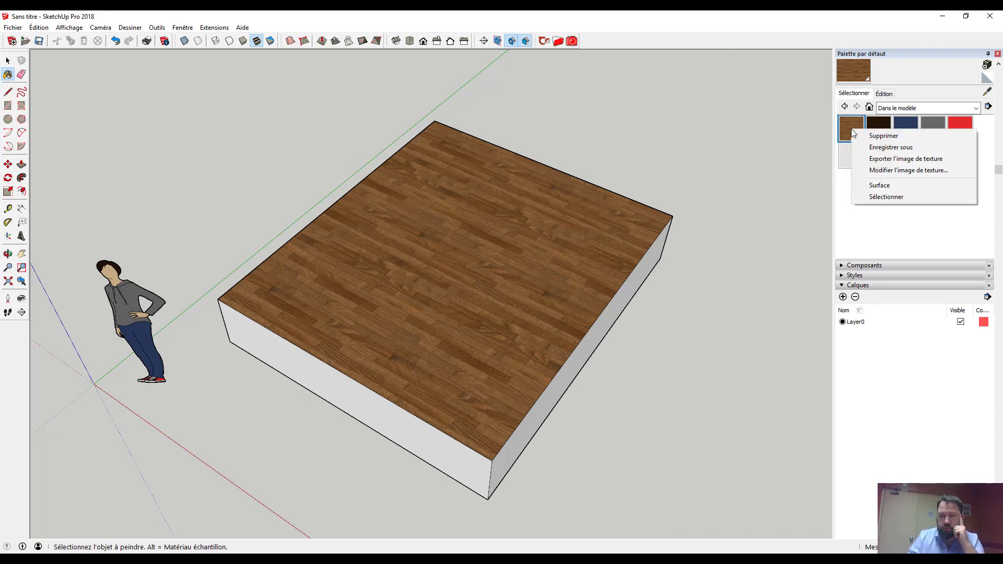
click(896, 147)
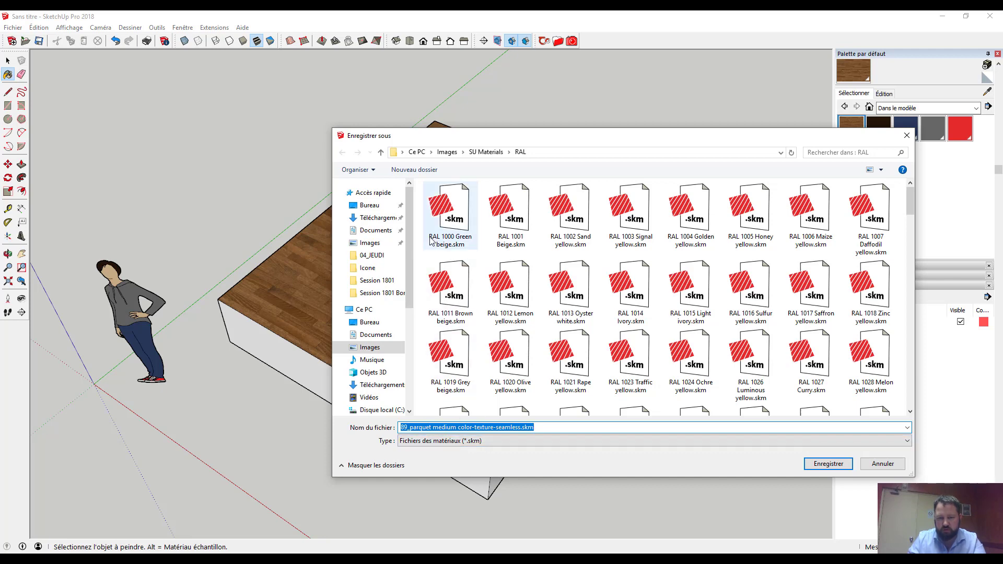
click(369, 205)
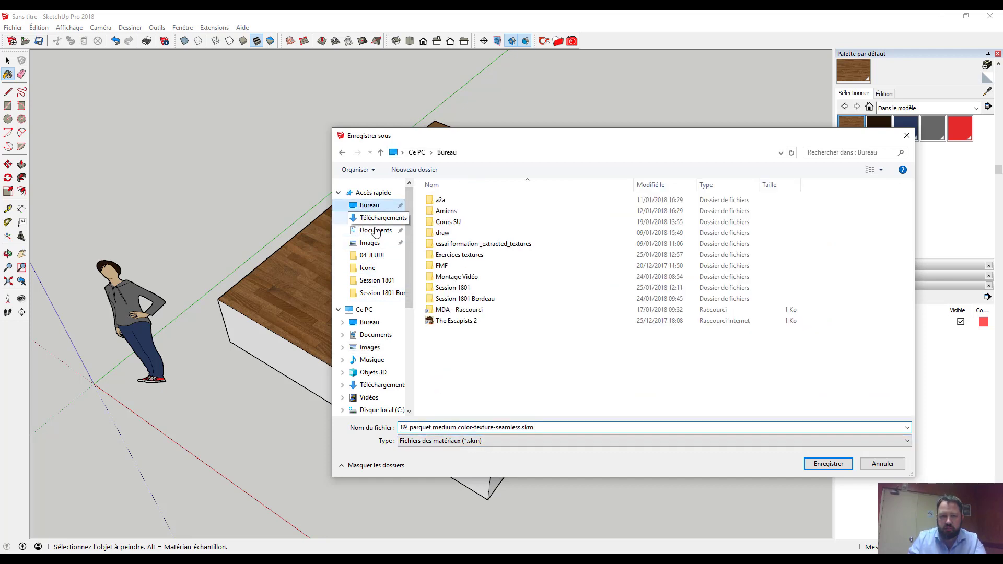
double_click(459, 255)
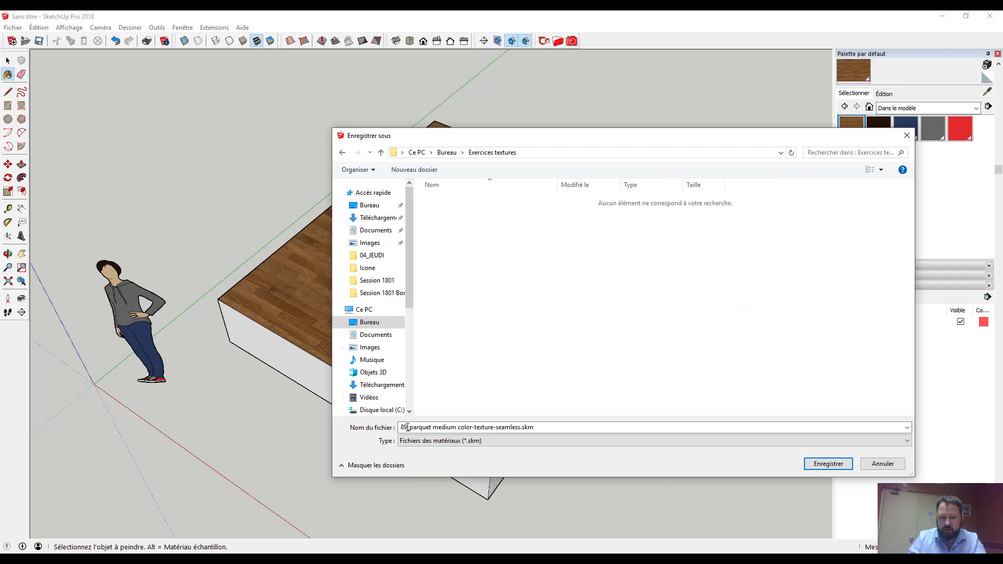
click(828, 463)
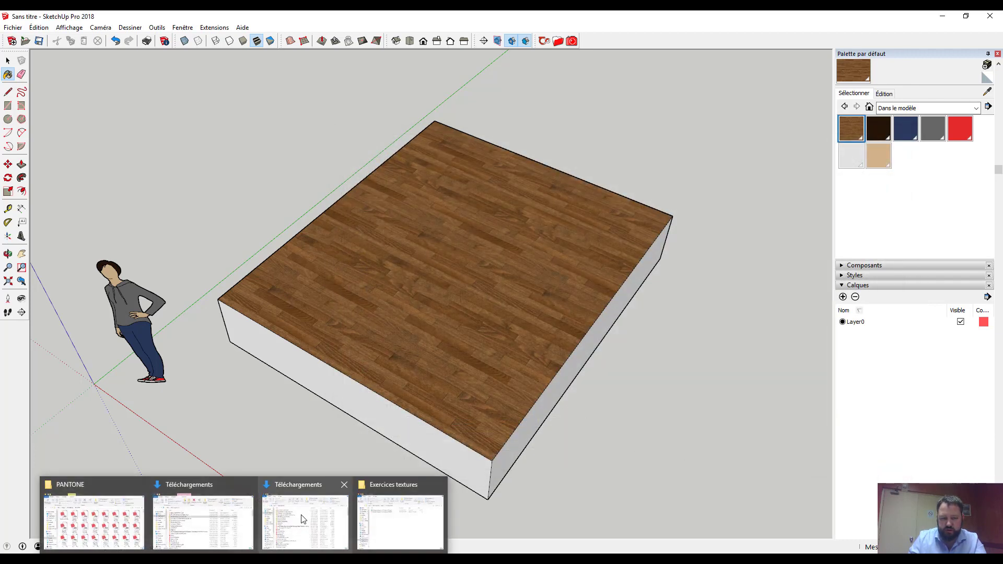
Step: Check the saved .skm material file beside the JPG in the "Exercices textures" folder, then return to SketchUp
click(398, 513)
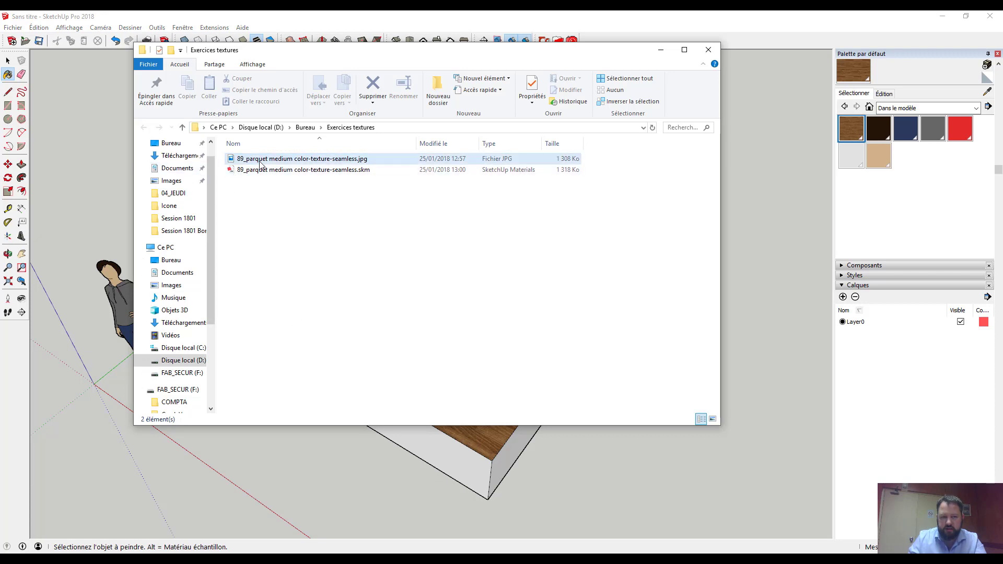
click(307, 171)
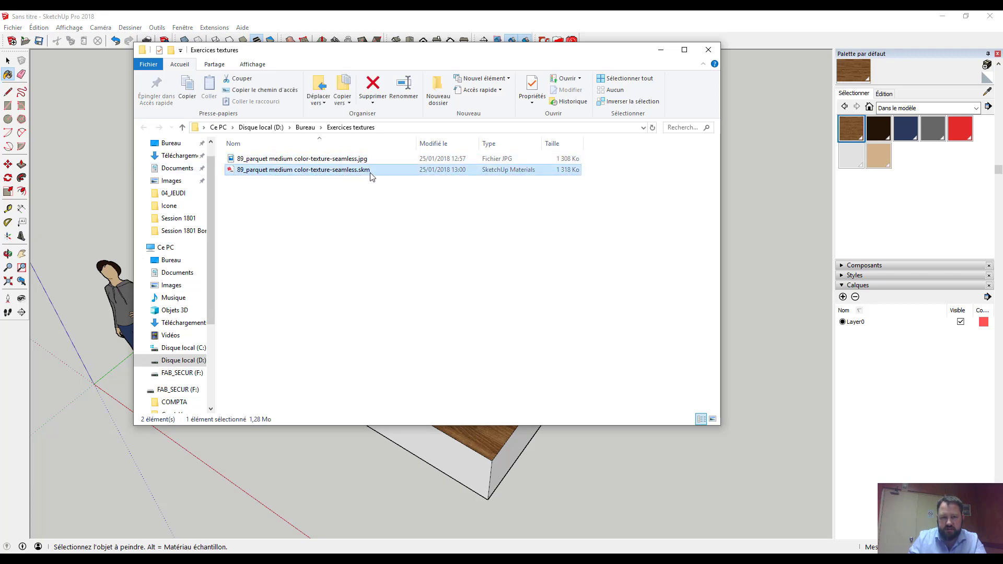
click(349, 261)
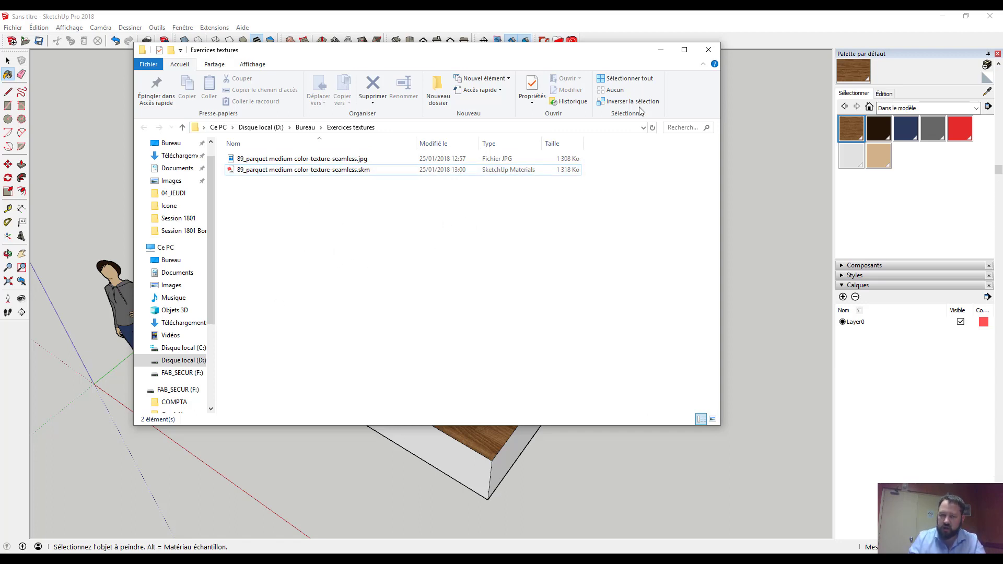
click(661, 30)
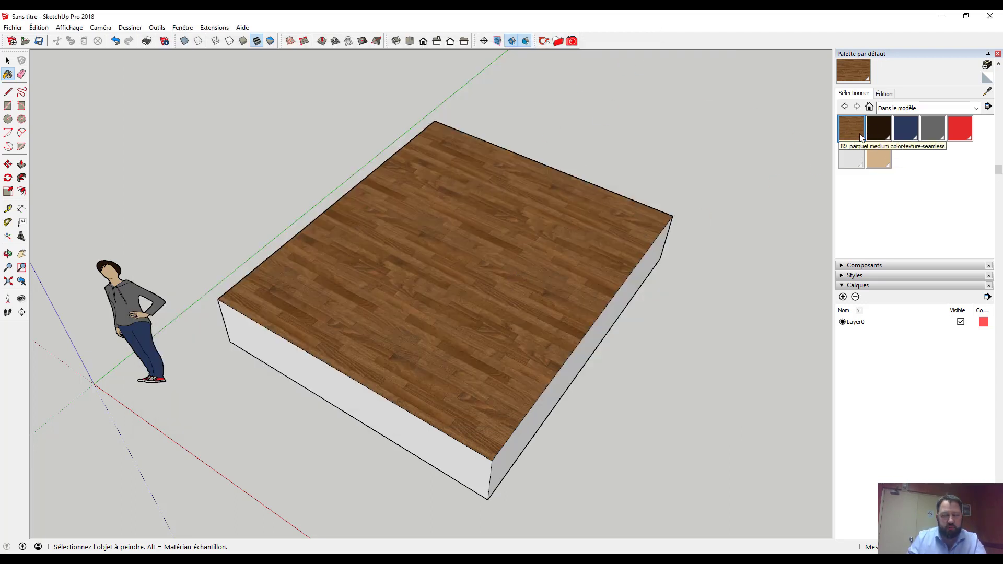
Step: Start a new model without saving the current one and show the Bois material collection
click(13, 27)
click(29, 39)
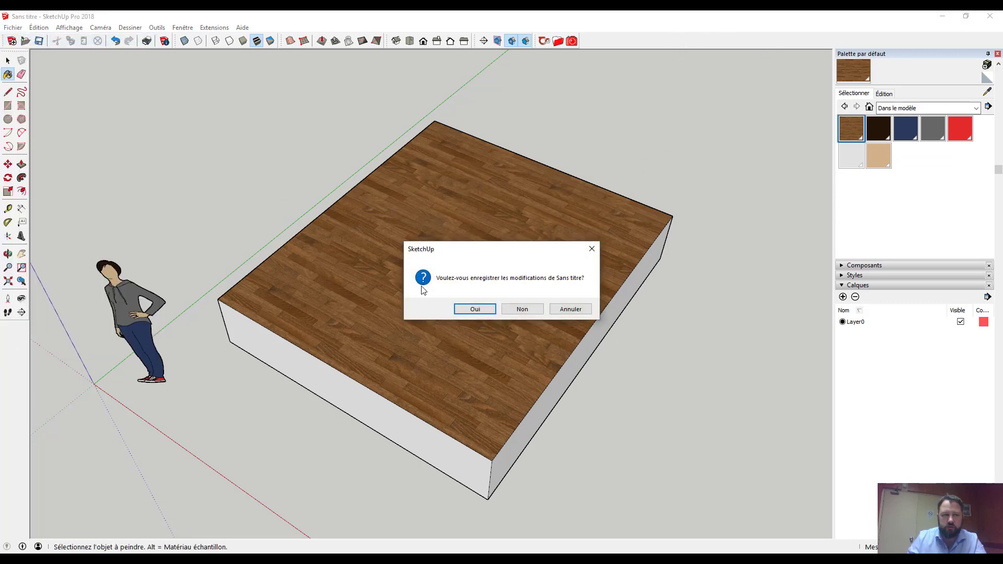
click(530, 311)
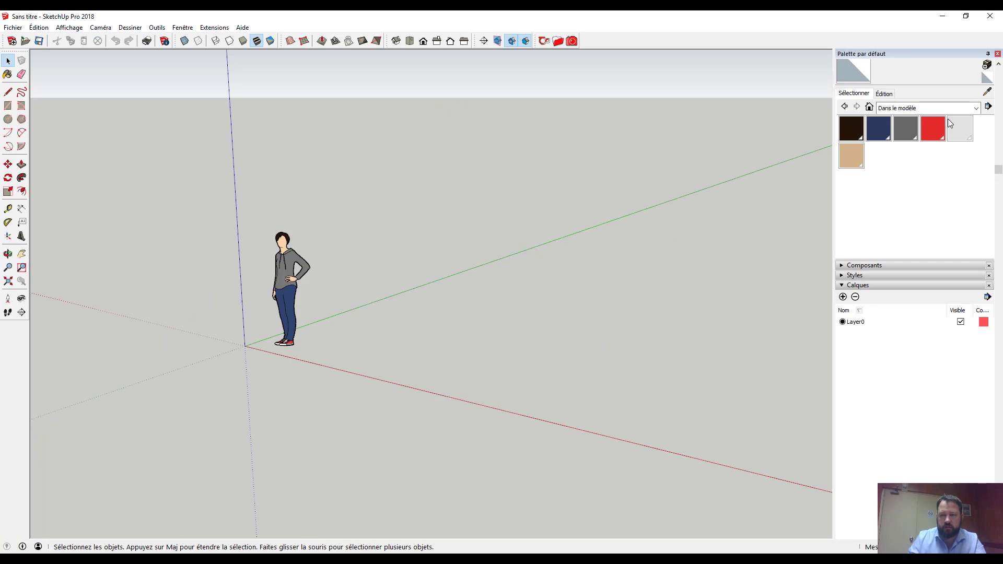
click(925, 107)
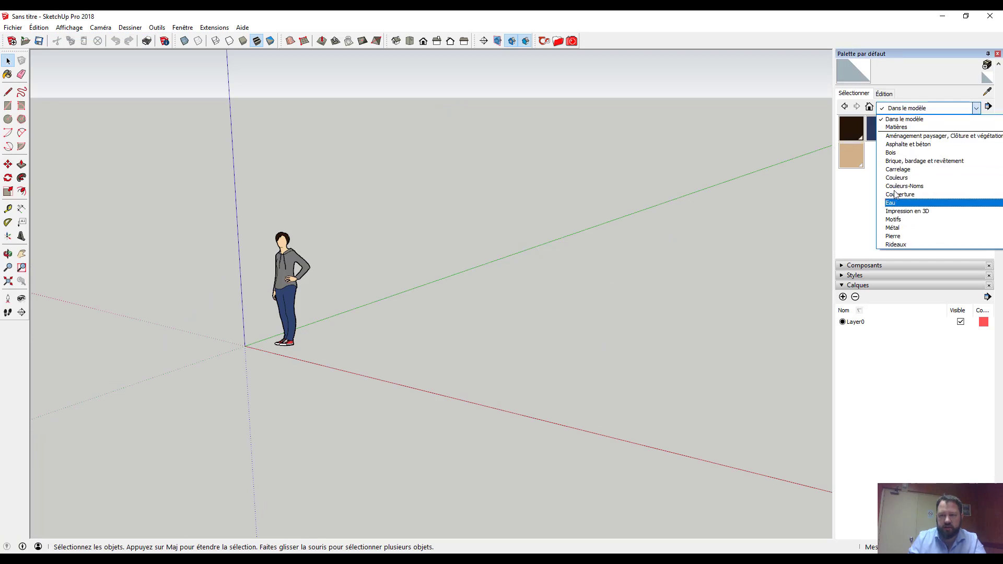
click(891, 152)
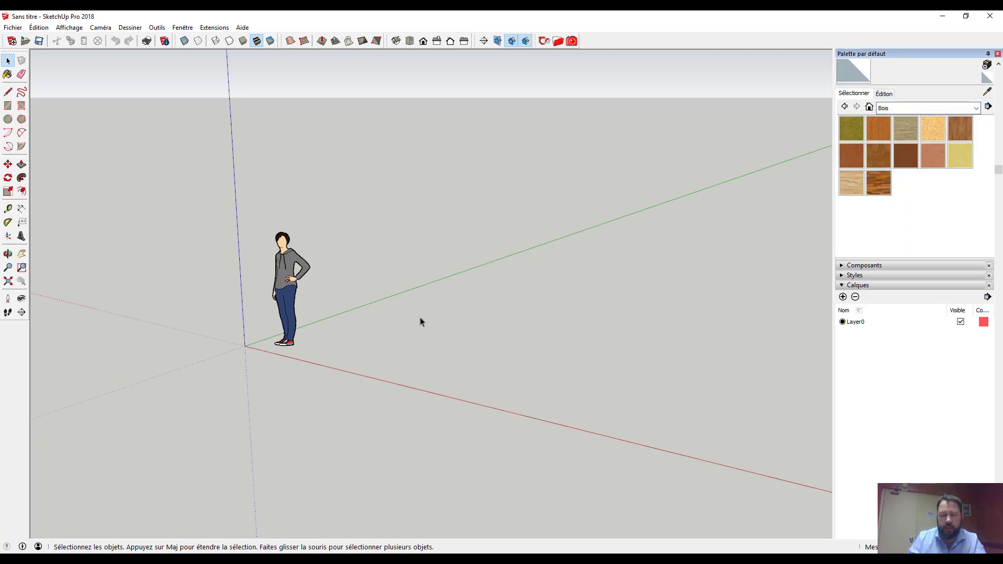
middle_drag(375, 286, 410, 298)
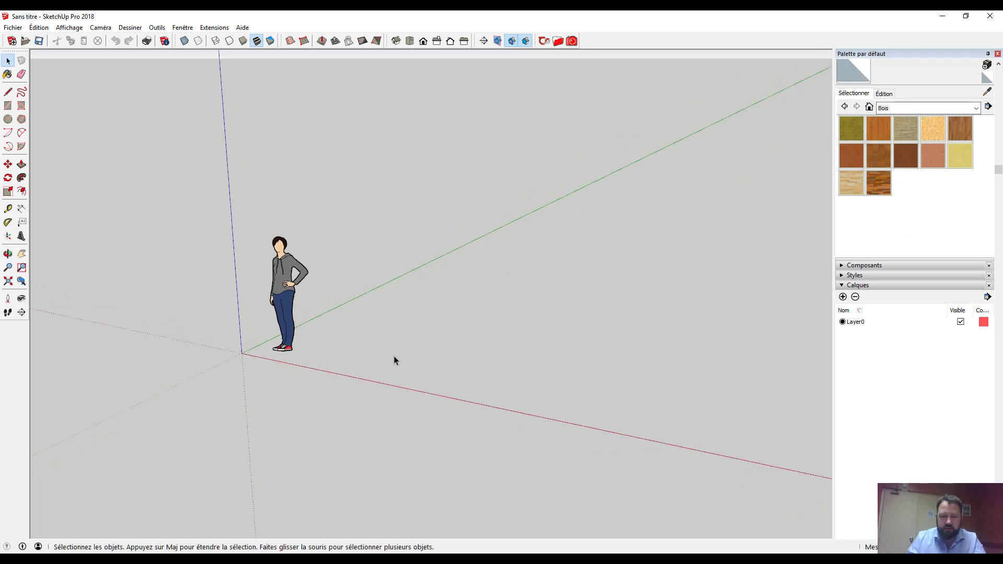
Step: Add 89_parquet medium color-texture-seamless.skm from the "Exercices textures" folder to SketchUp's Bois collection and select it as the paint material
mouse_move(244, 558)
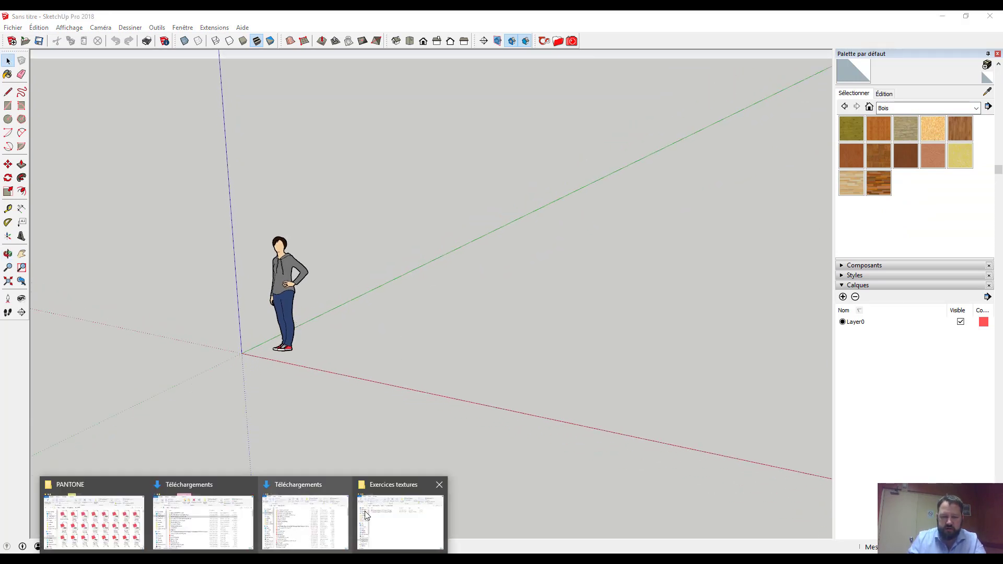
click(385, 502)
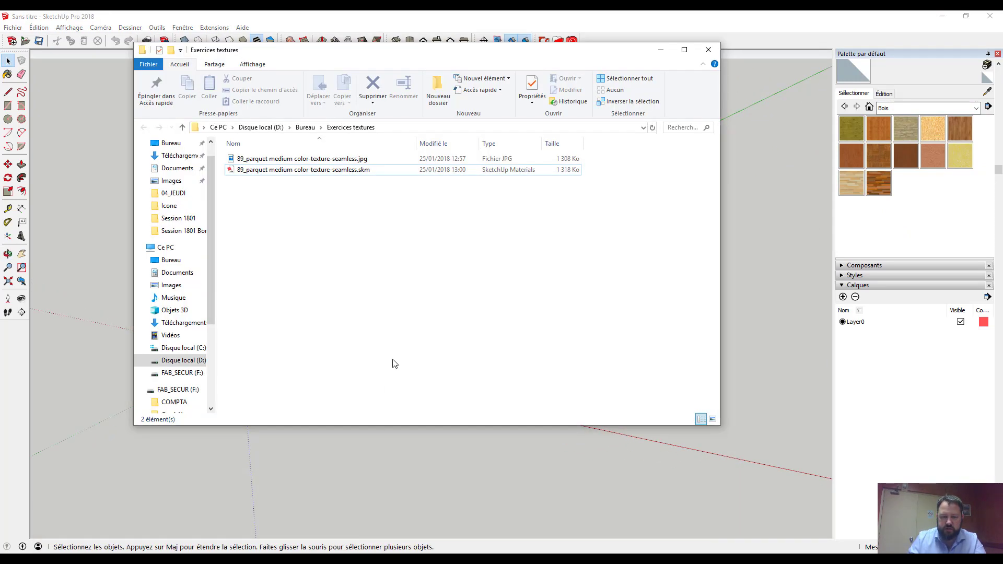
click(317, 168)
drag(372, 54, 288, 91)
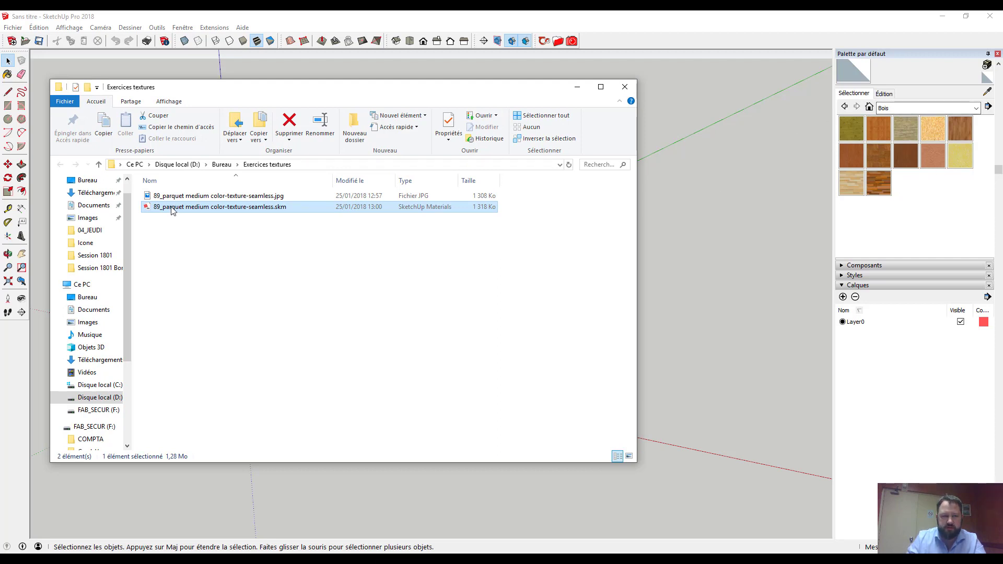
drag(174, 209, 916, 206)
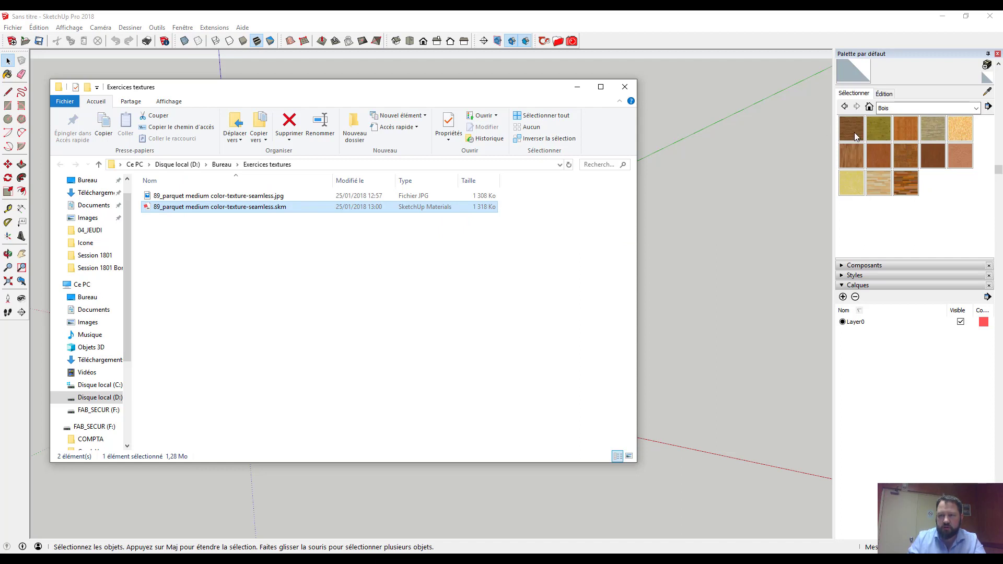
click(854, 133)
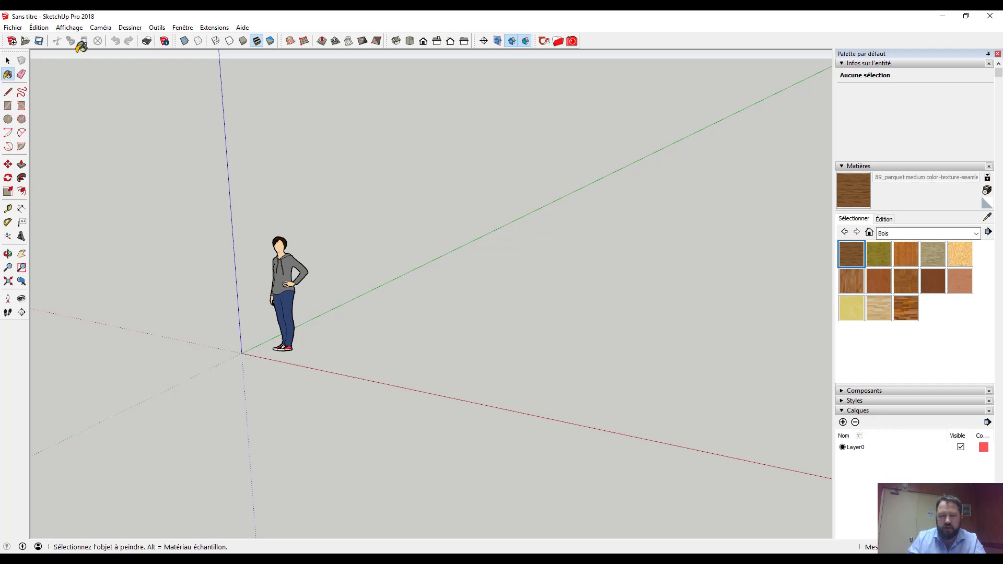
Step: Start another new model, display the materials it contains and view the available actions for the beige material
click(11, 28)
click(25, 41)
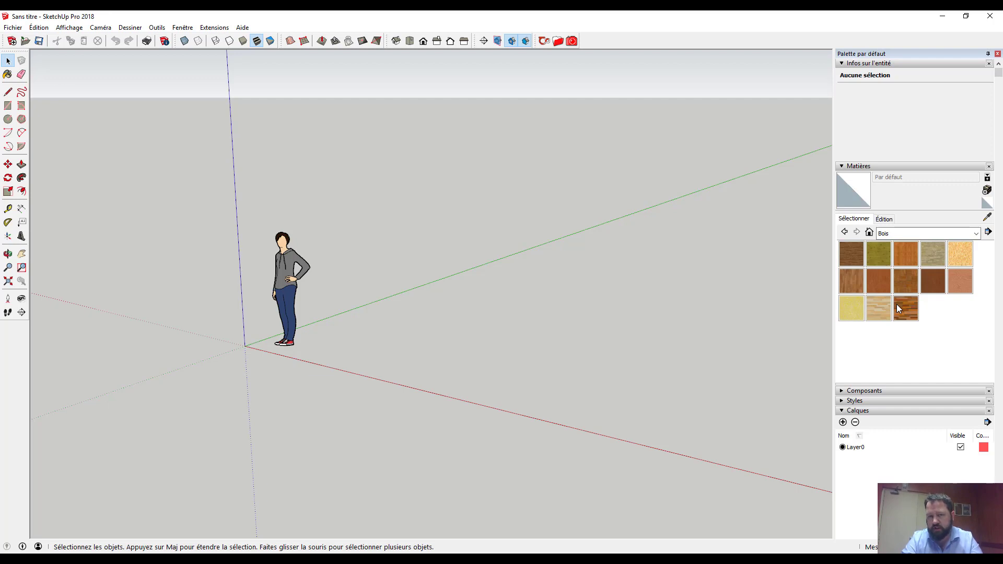
click(870, 232)
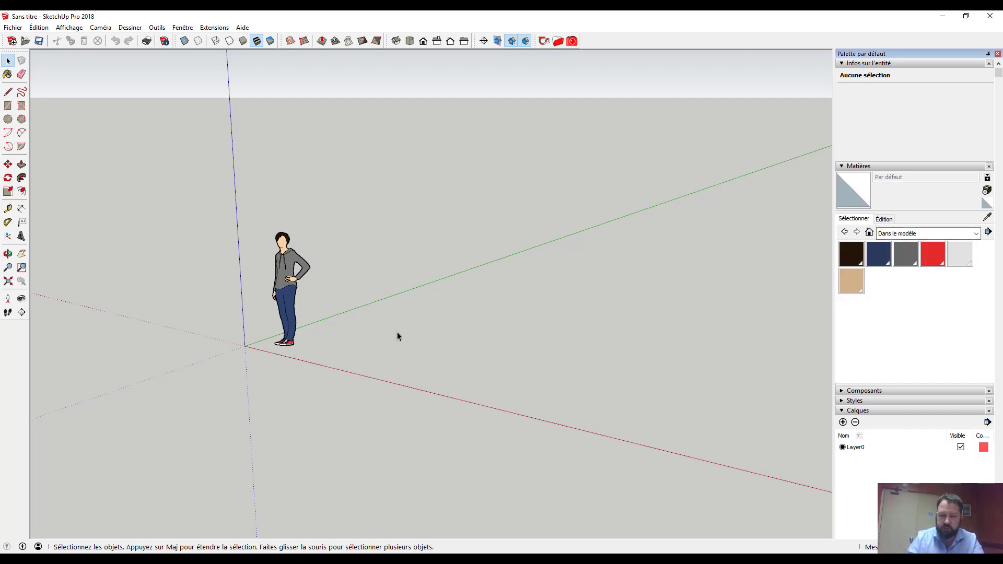
right_click(857, 278)
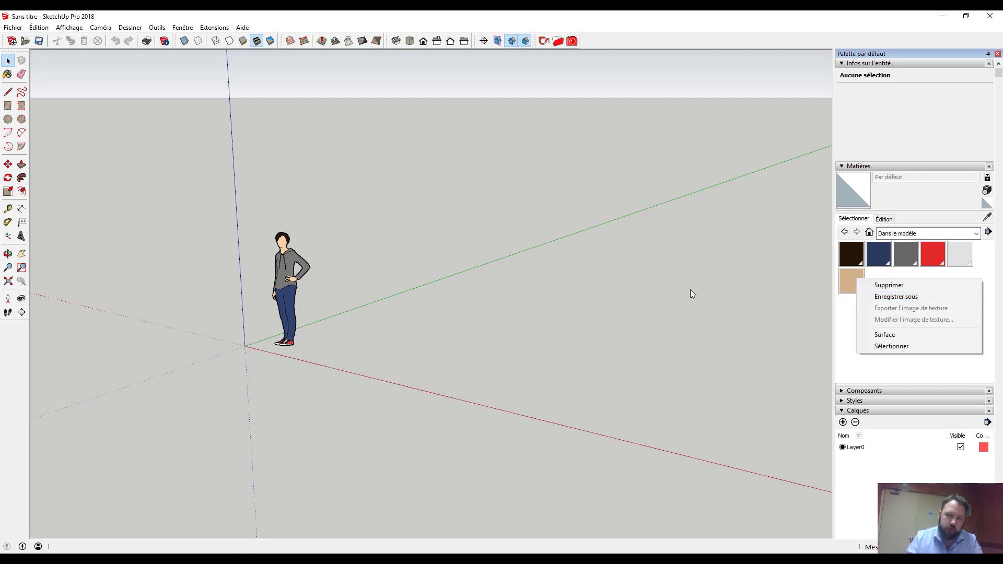
click(630, 276)
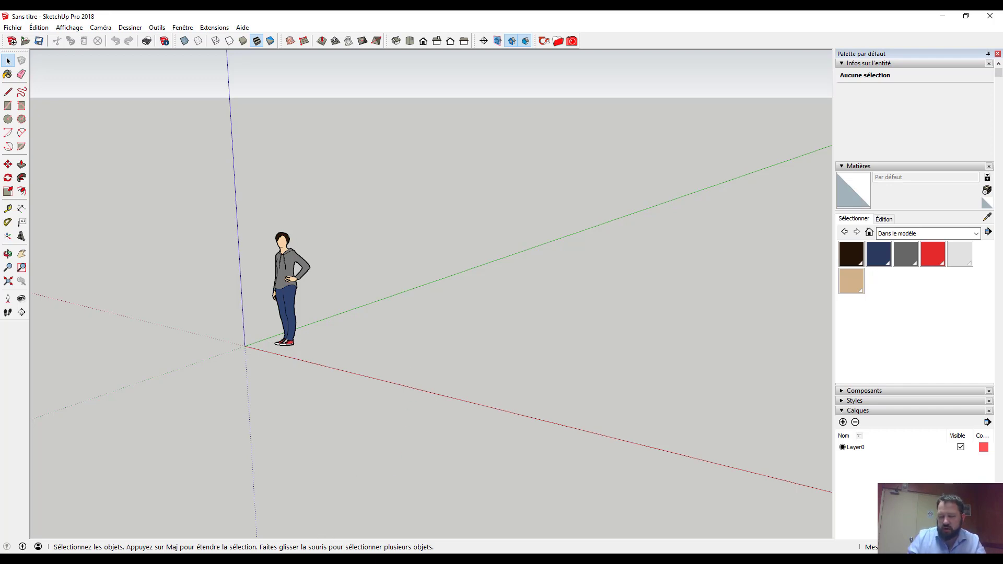
Step: Open the 3D Warehouse and list the materials contained in the Leoxx Expona Wood Smooth model
mouse_move(296, 560)
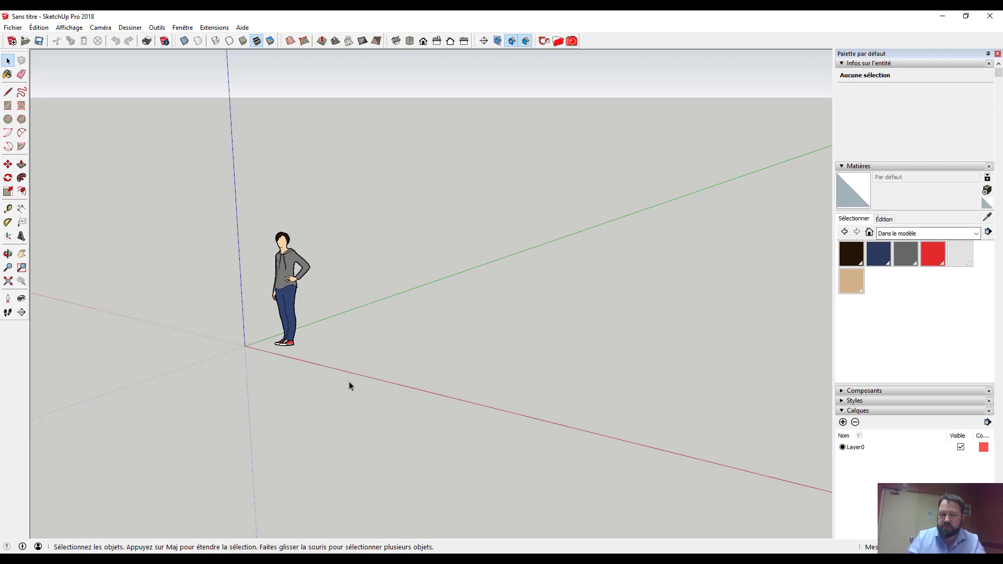
click(20, 28)
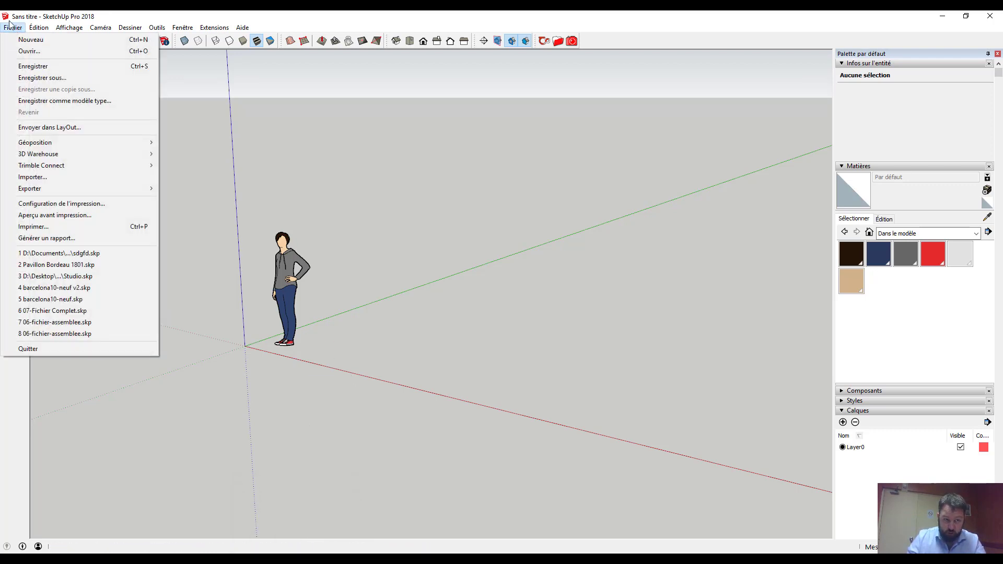
mouse_move(68, 158)
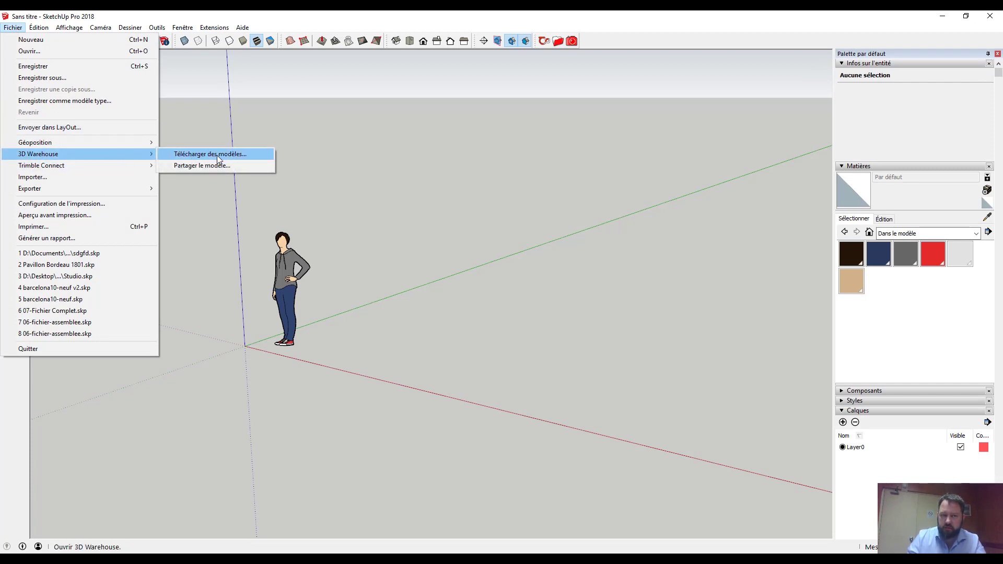
click(313, 137)
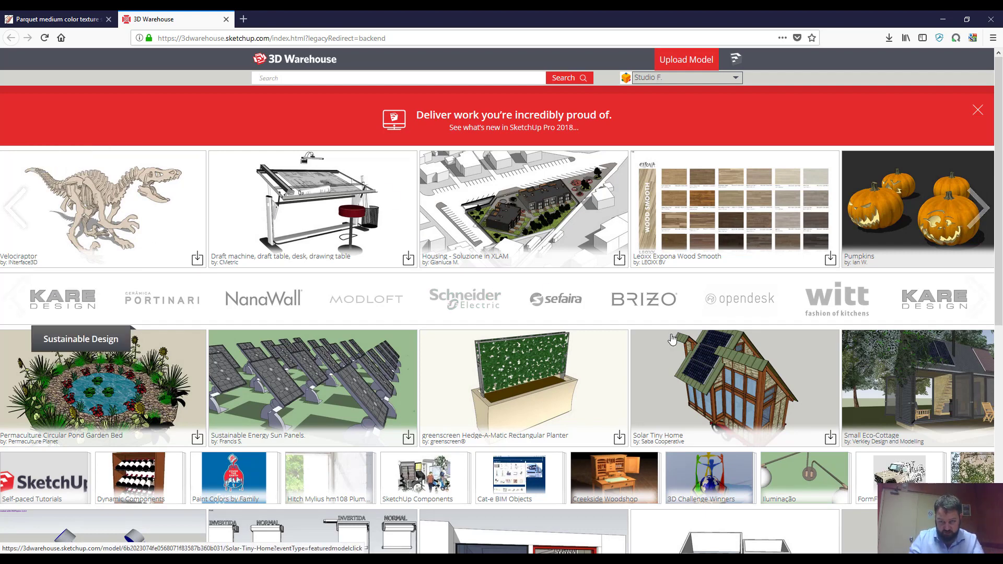
click(695, 209)
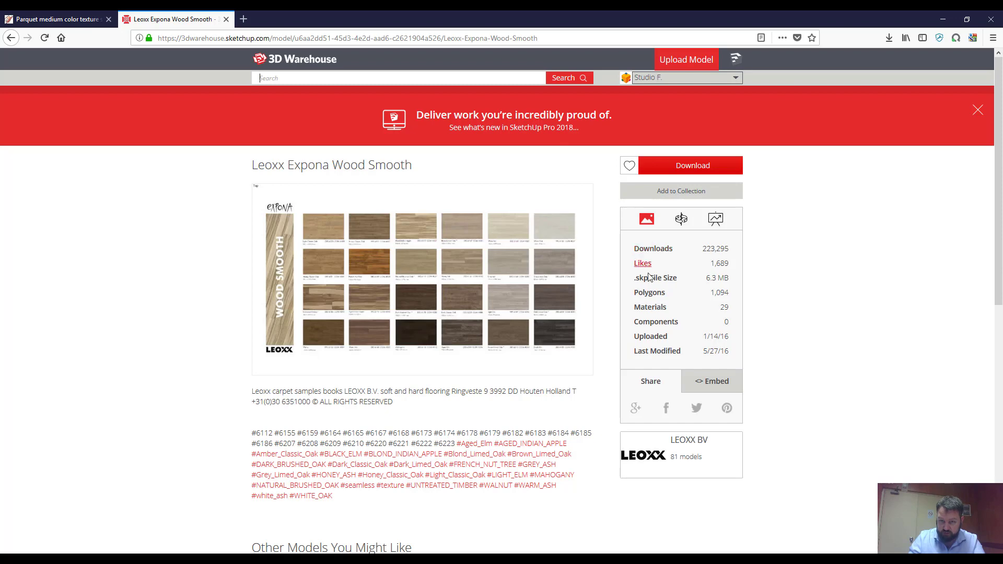
click(649, 308)
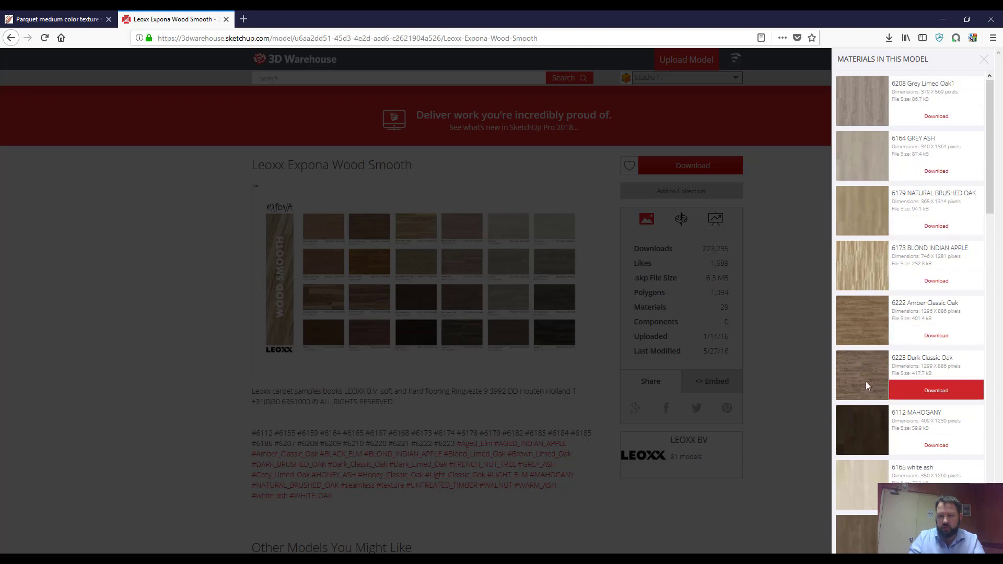
Step: Download the 6186 UNTREATED TIMBER material as an .skm file into the "Exercices textures" folder
scroll(869, 455, down, 5)
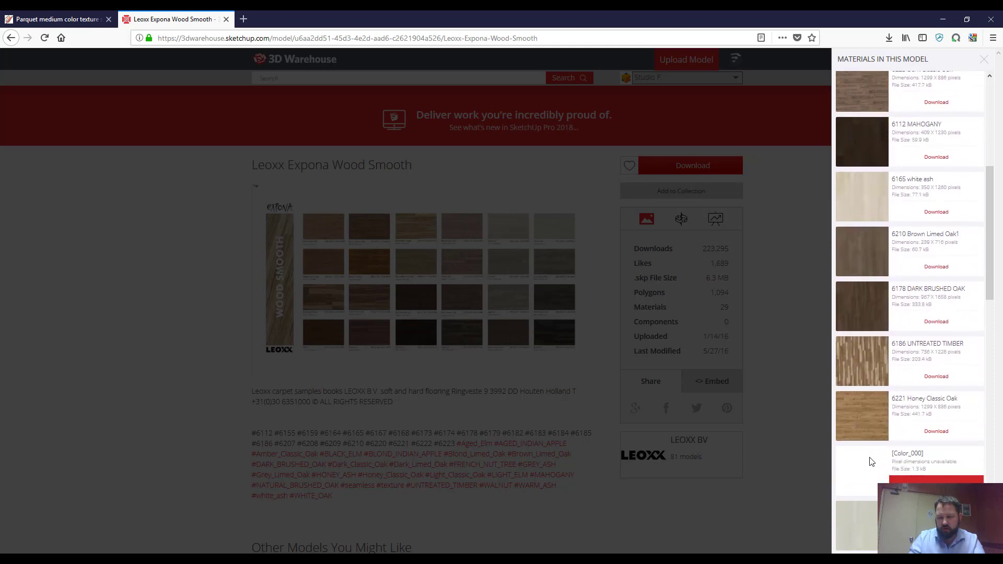
scroll(870, 461, down, 1)
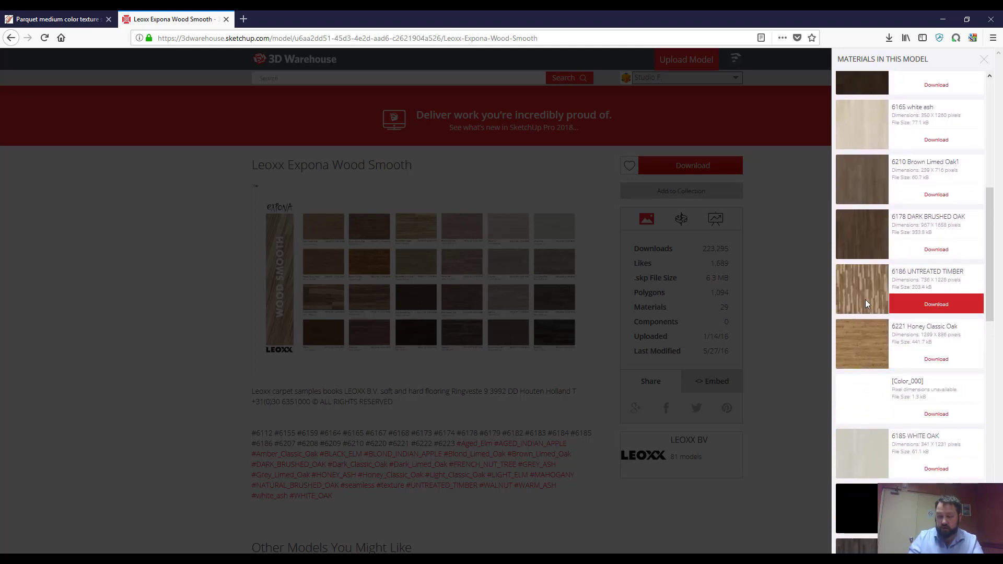
click(932, 310)
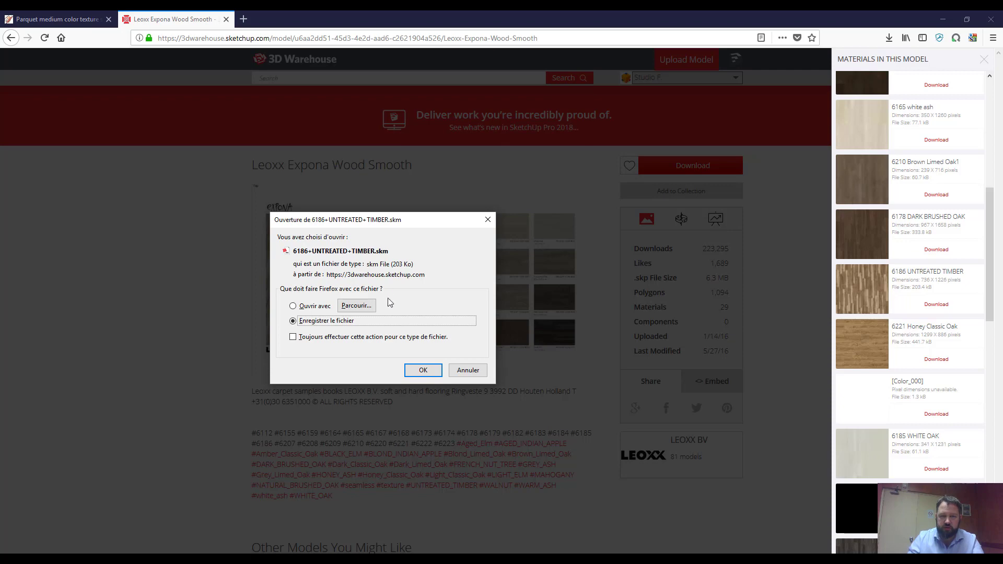
click(422, 372)
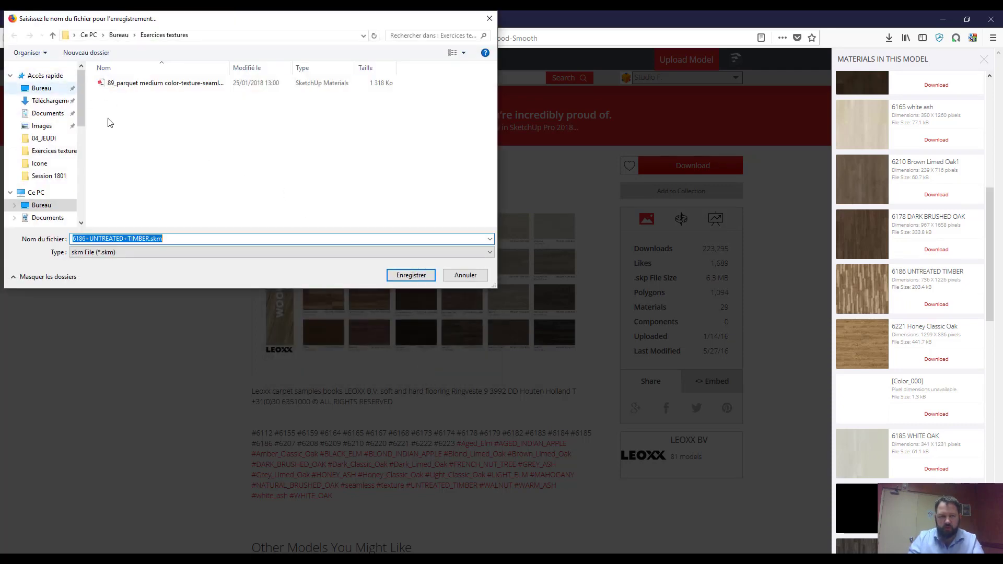
click(411, 276)
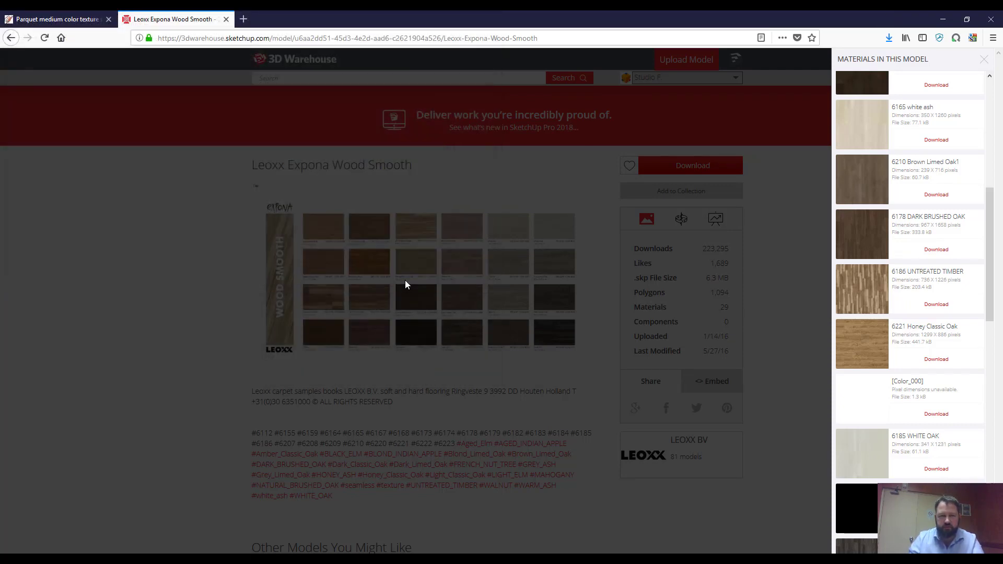
Step: Return to SketchUp and add 6186+UNTREATED+TIMBER.skm from the "Exercices textures" folder to the Bois material collection
click(329, 561)
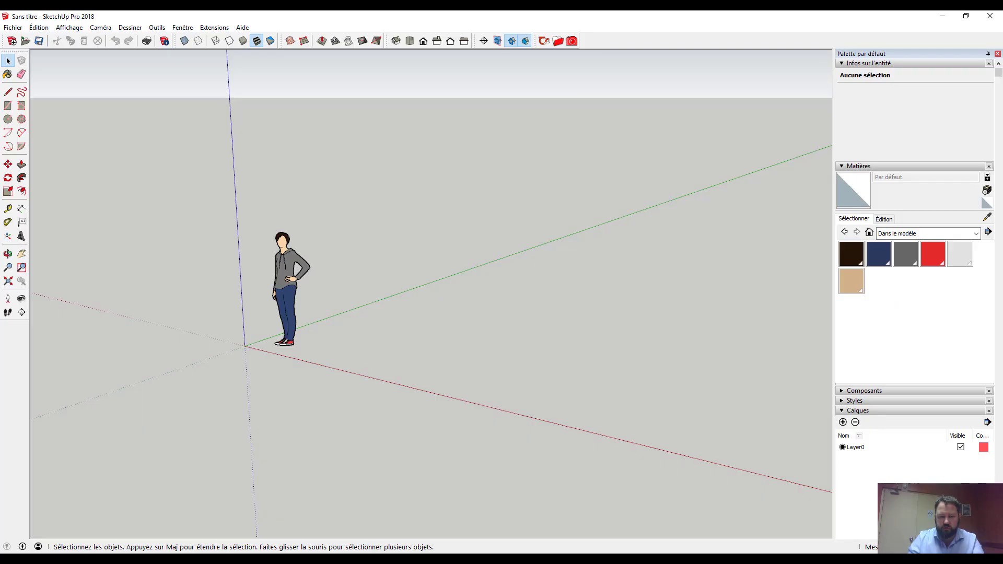
click(975, 233)
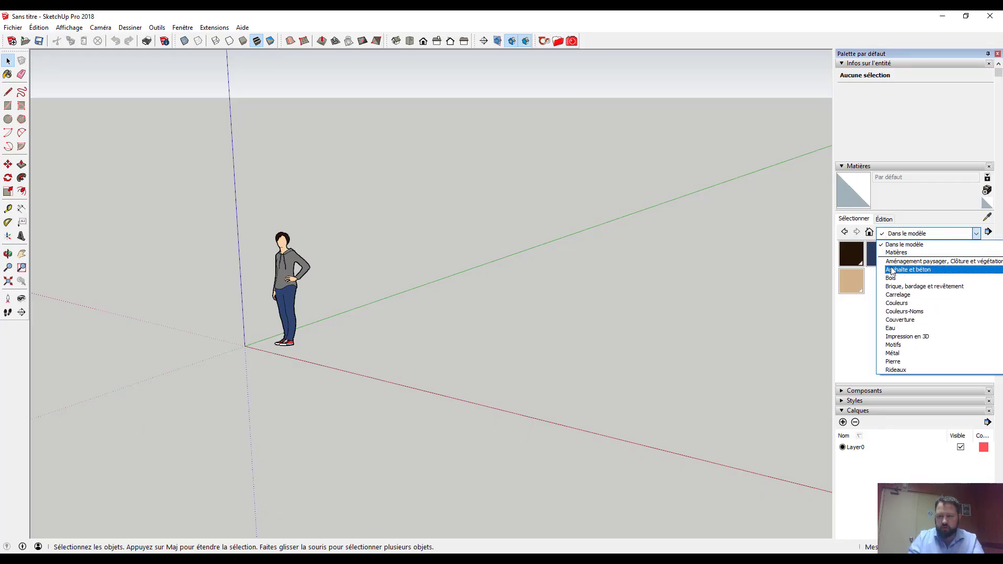
click(899, 268)
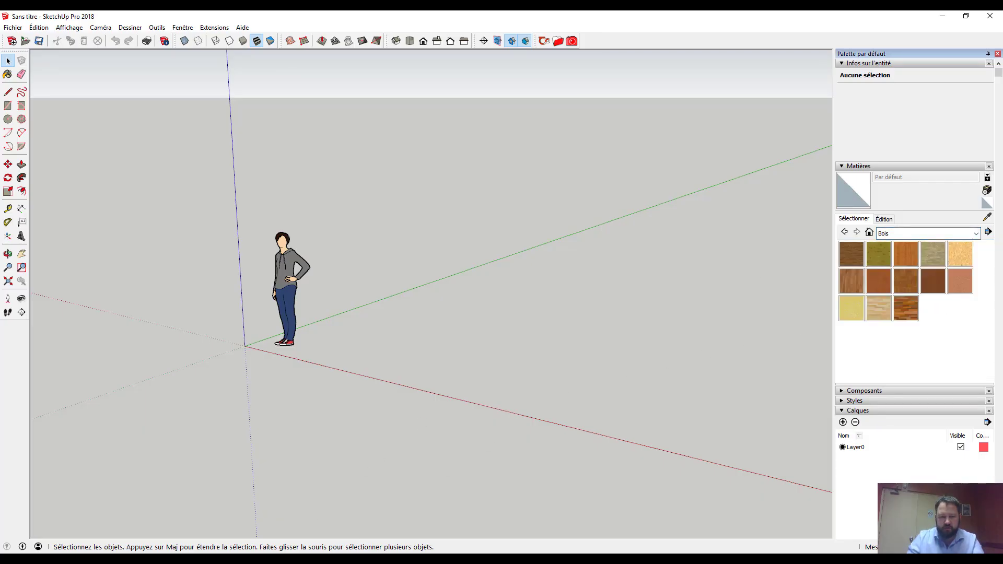
click(243, 561)
click(370, 533)
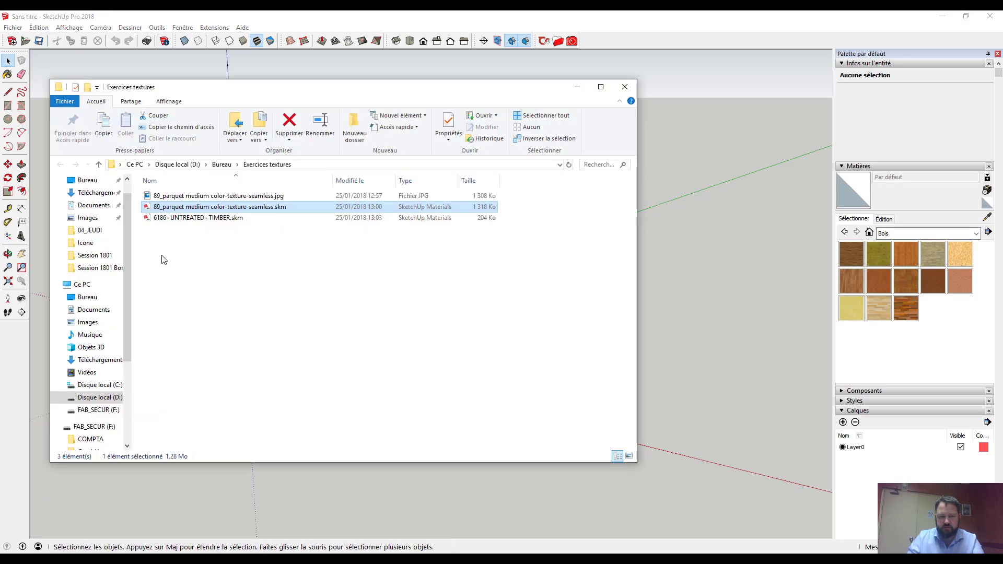
mouse_move(187, 220)
mouse_down()
mouse_move(334, 261)
mouse_move(946, 322)
mouse_up()
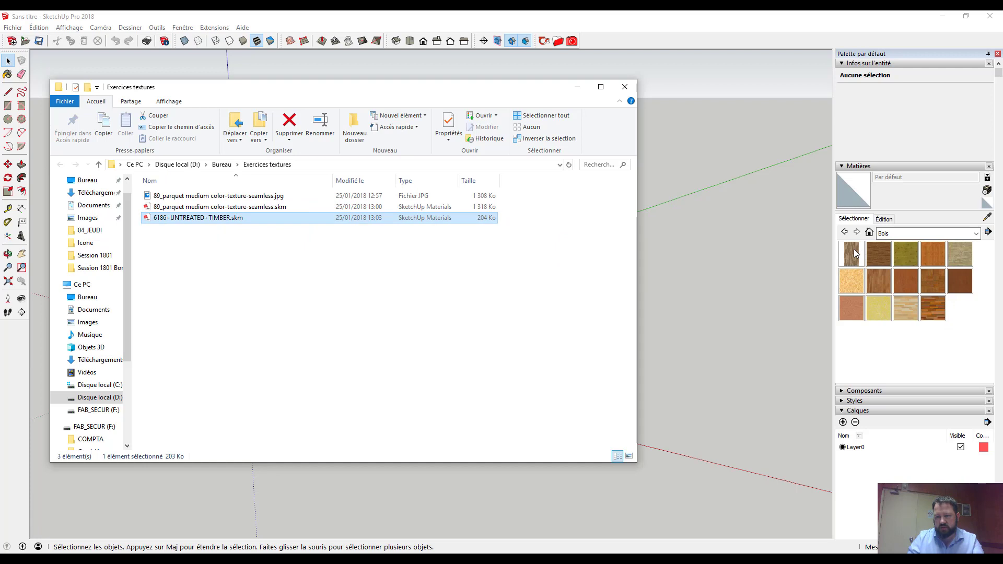
click(654, 39)
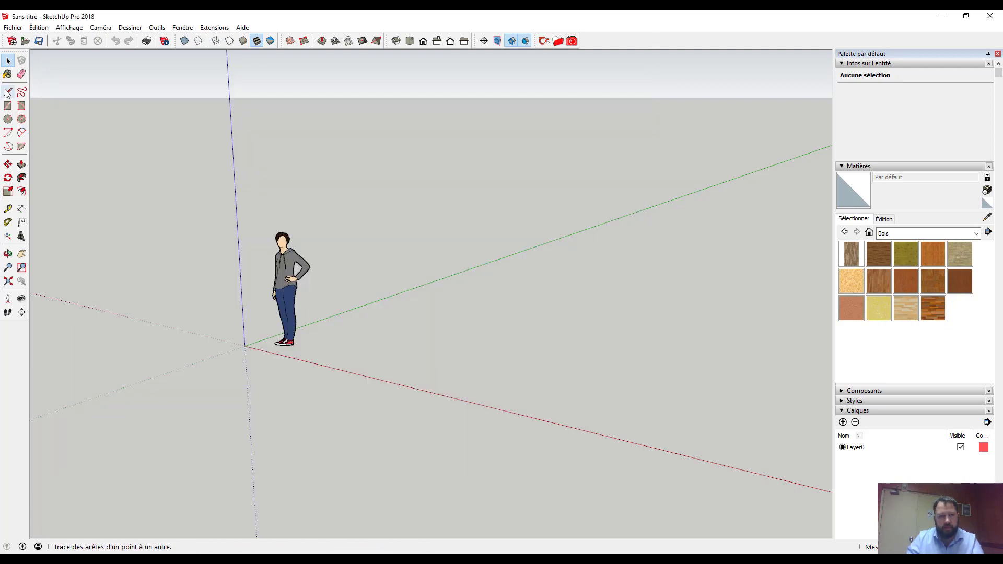
Step: Draw a rectangle on the ground beside the standing figure and push-pull it upward into a low box
click(8, 105)
click(466, 298)
click(479, 399)
scroll(479, 383, up, 1)
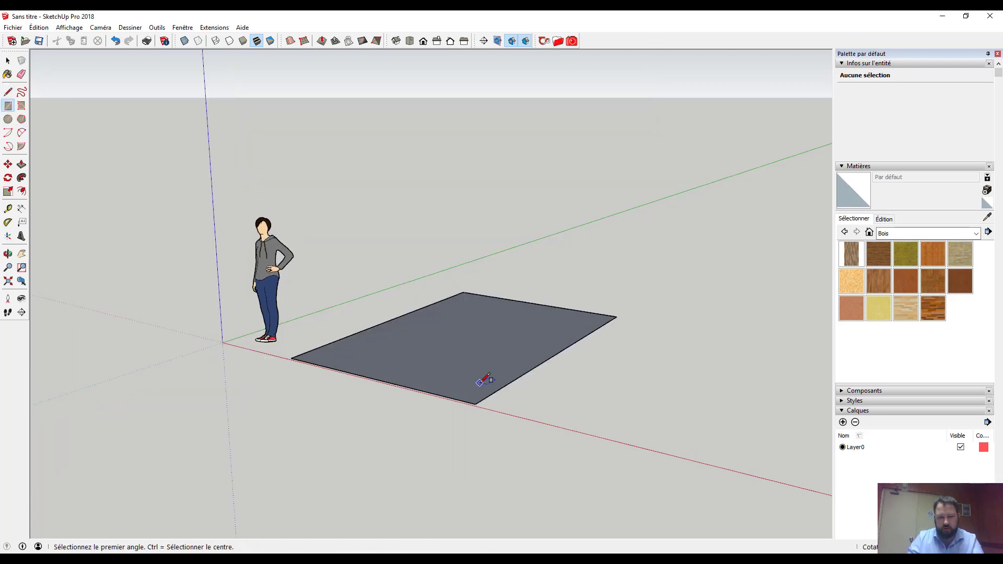
key(p)
click(472, 376)
click(472, 313)
key(space)
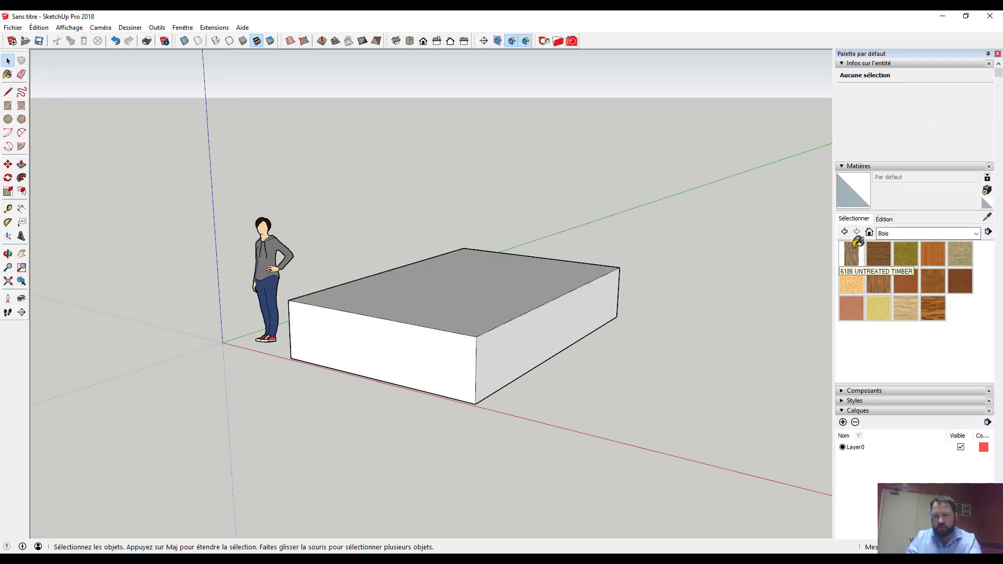
Step: Paint the box's top face with 6186 UNTREATED TIMBER from the Bois collection and inspect the planks up close
click(854, 246)
click(471, 292)
middle_drag(473, 291, 447, 510)
key(space)
scroll(474, 325, up, 3)
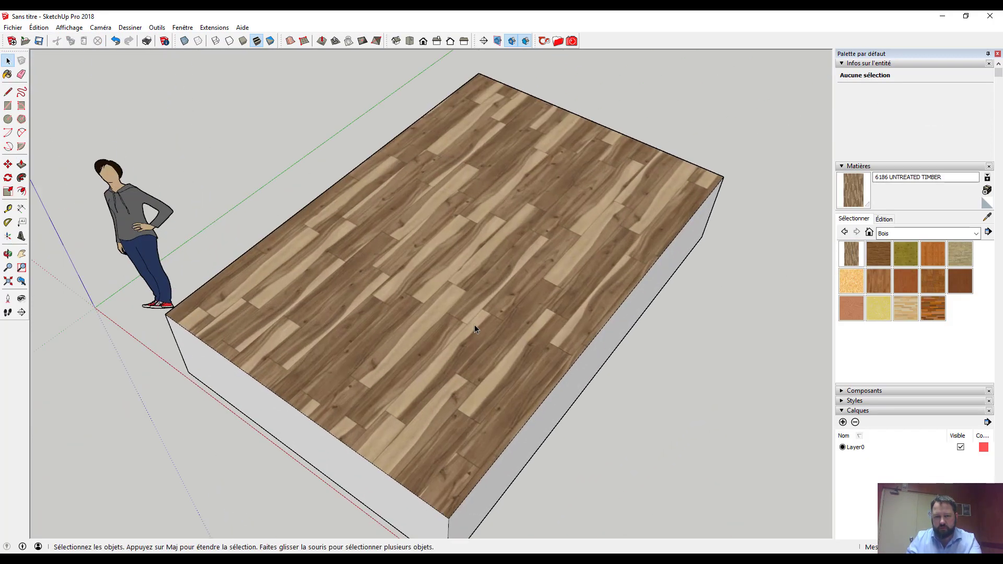
middle_drag(475, 326, 222, 278)
scroll(549, 334, up, 6)
mouse_move(549, 333)
middle_down()
mouse_move(268, 264)
mouse_move(685, 266)
middle_up()
Step: Paint the box's two visible side faces with the 89_parquet medium color-texture-seamless material
click(878, 253)
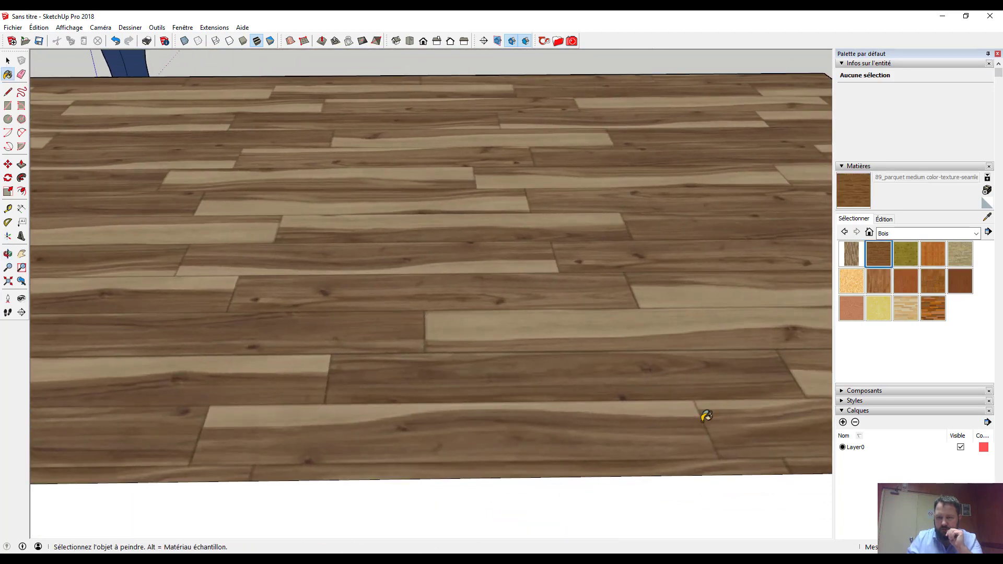
click(634, 497)
scroll(562, 432, down, 3)
middle_drag(562, 432, 446, 219)
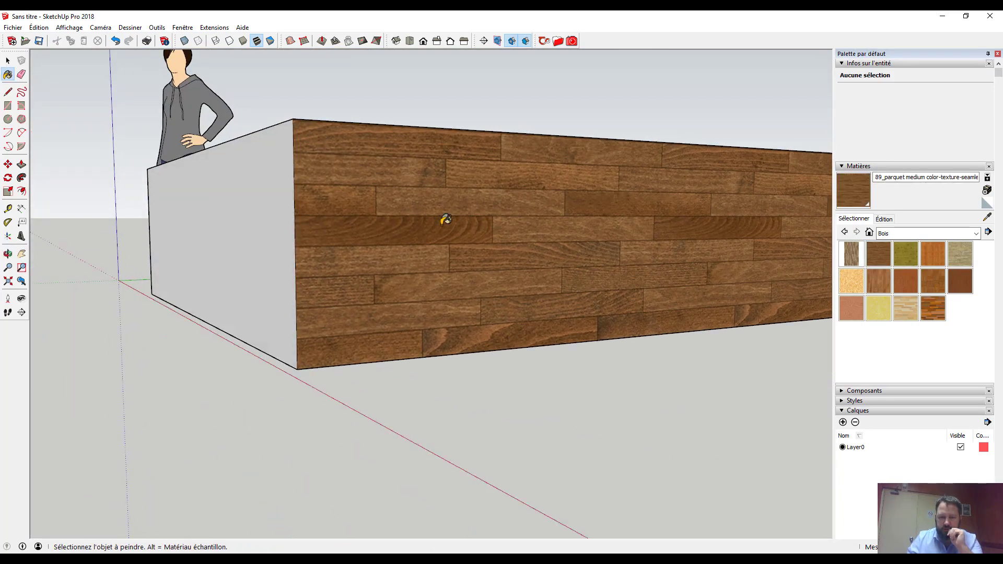
scroll(445, 219, up, 3)
click(150, 208)
middle_drag(150, 208, 217, 408)
scroll(284, 269, down, 5)
mouse_move(356, 221)
shift+middle_down()
mouse_move(410, 306)
mouse_move(488, 310)
shift+middle_up()
key(space)
scroll(491, 283, down, 1)
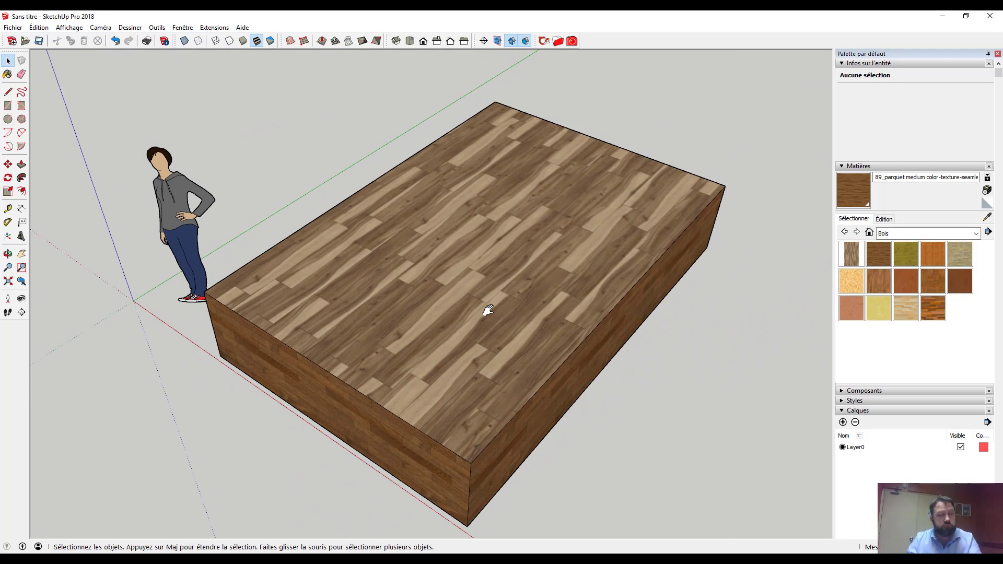
Step: Look over the textured box, select all its connected faces and edges, and delete it
shift+middle_drag(441, 415, 444, 372)
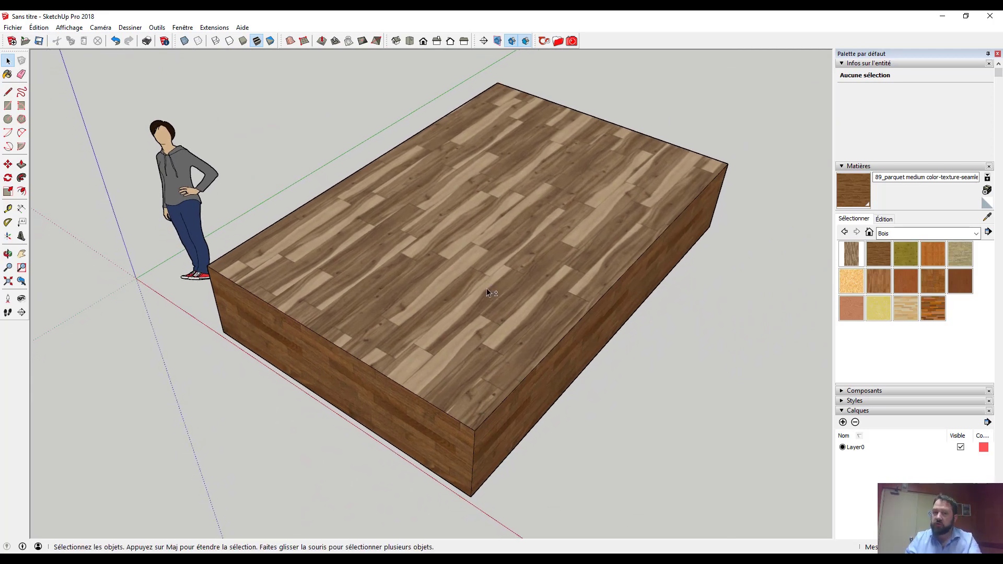
middle_drag(488, 288, 495, 258)
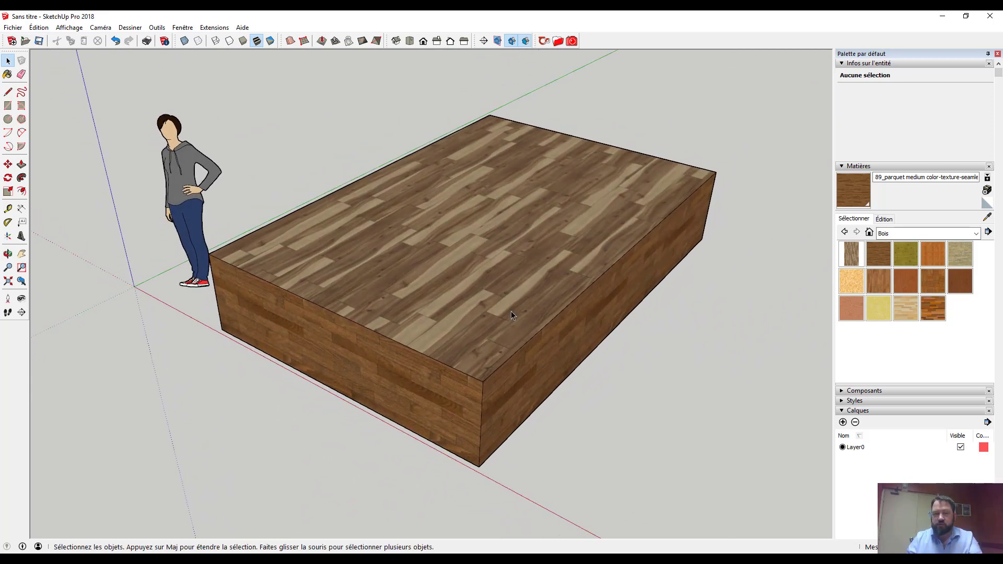
triple_click(493, 309)
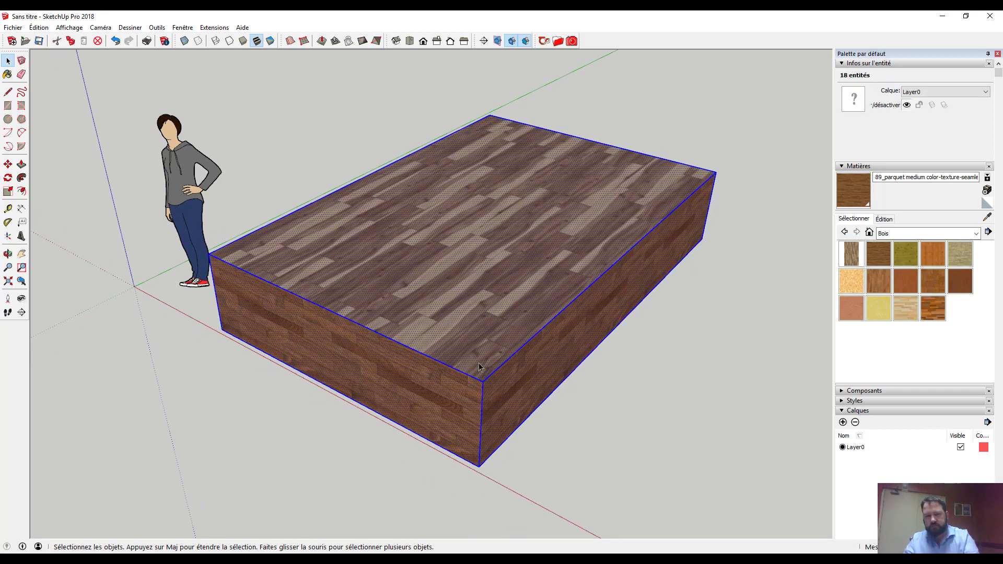
middle_drag(464, 360, 430, 348)
shift+middle_drag(559, 391, 483, 421)
middle_drag(470, 462, 477, 465)
click(484, 466)
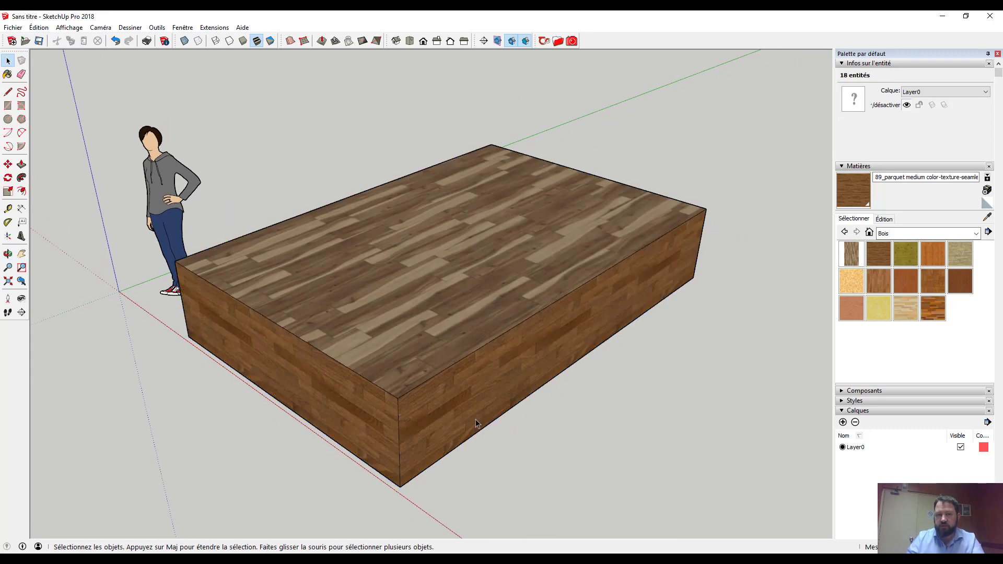
triple_click(455, 393)
key(Delete)
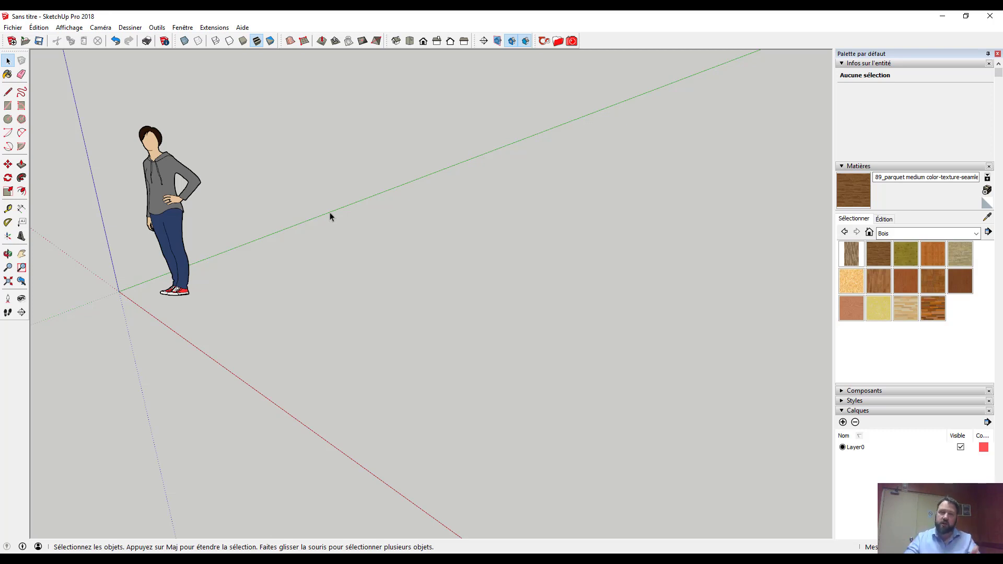
Step: Open the file locations in SketchUp's preferences and open the folder set for Matières in File Explorer
click(184, 28)
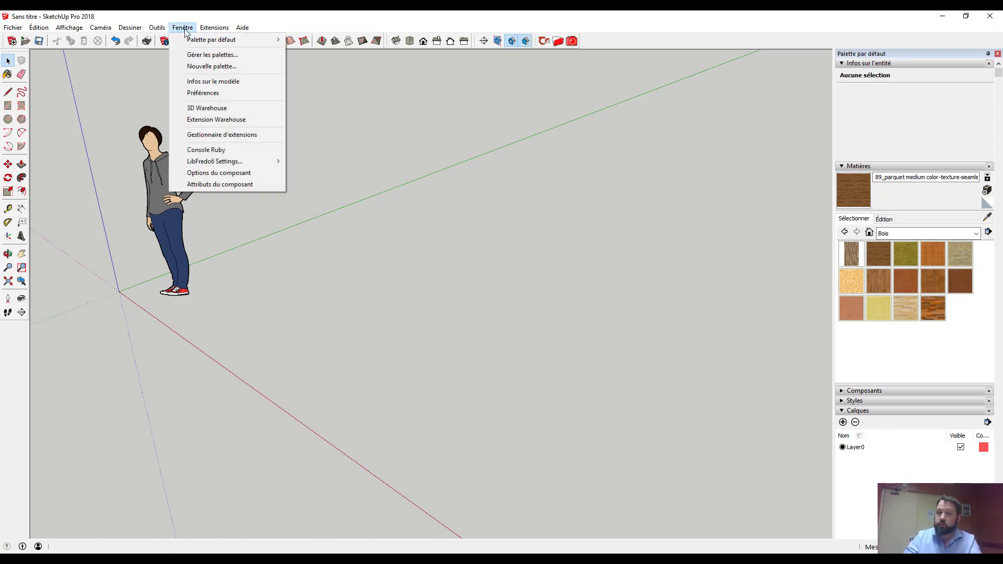
click(201, 94)
drag(415, 342, 411, 177)
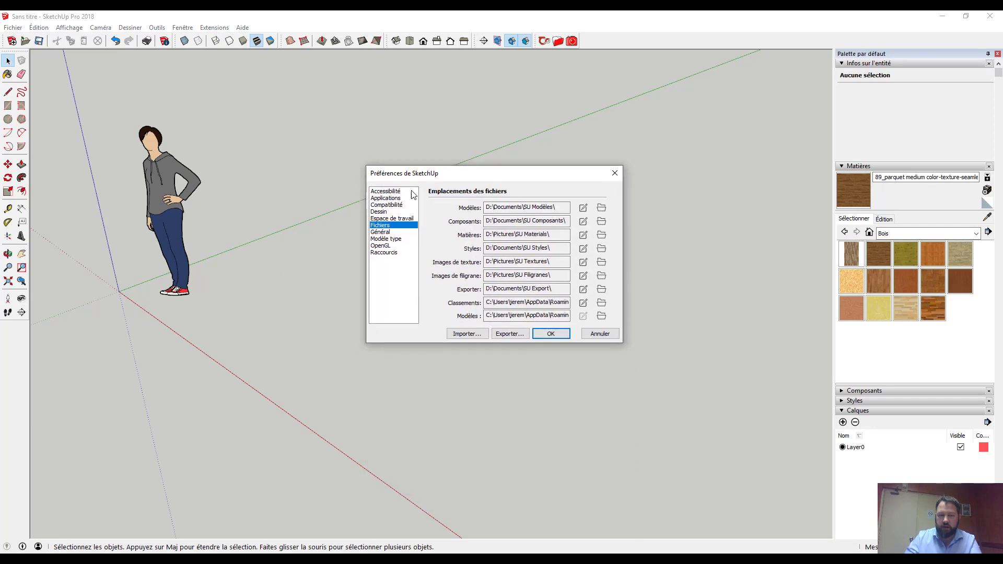
drag(477, 174, 465, 126)
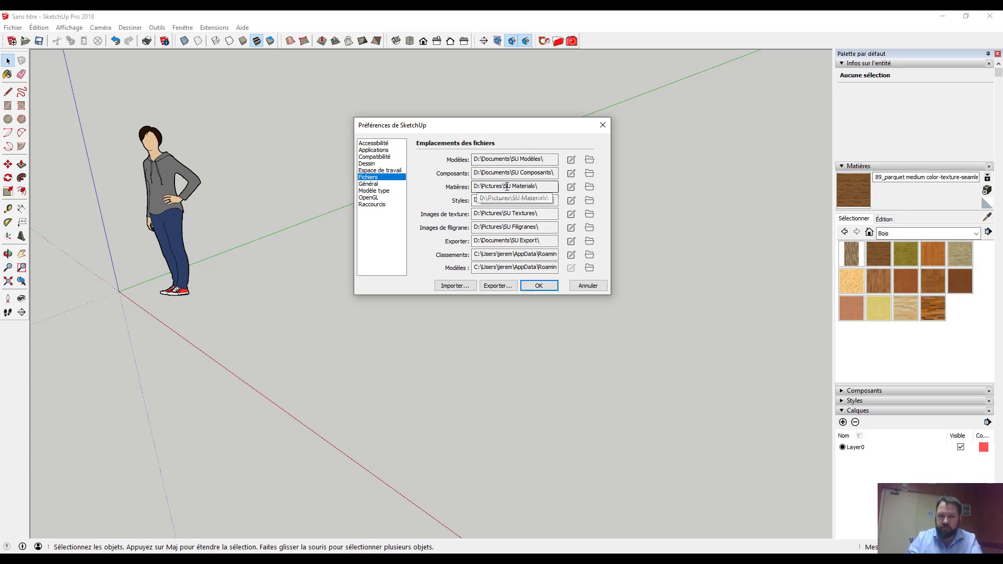
click(589, 188)
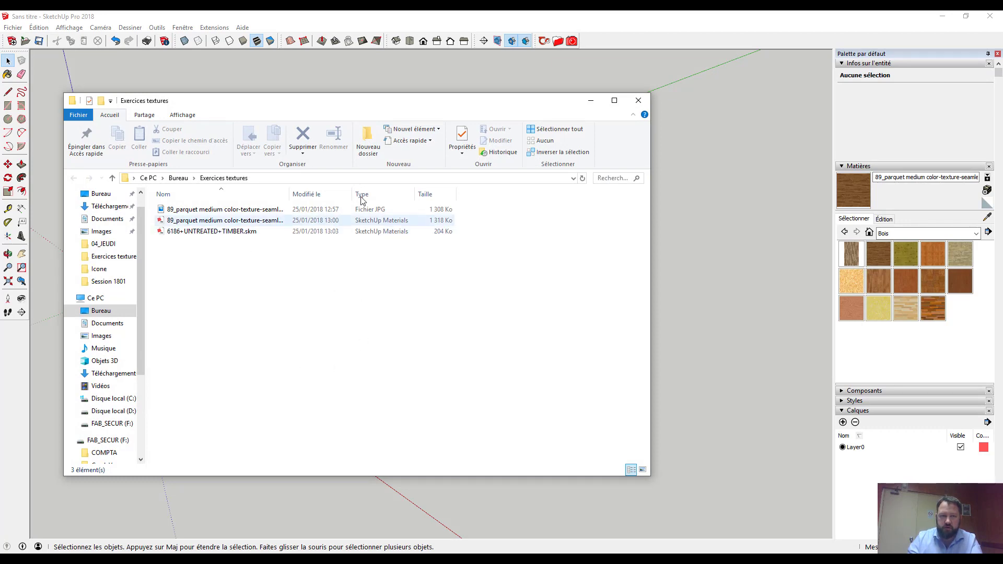
click(639, 101)
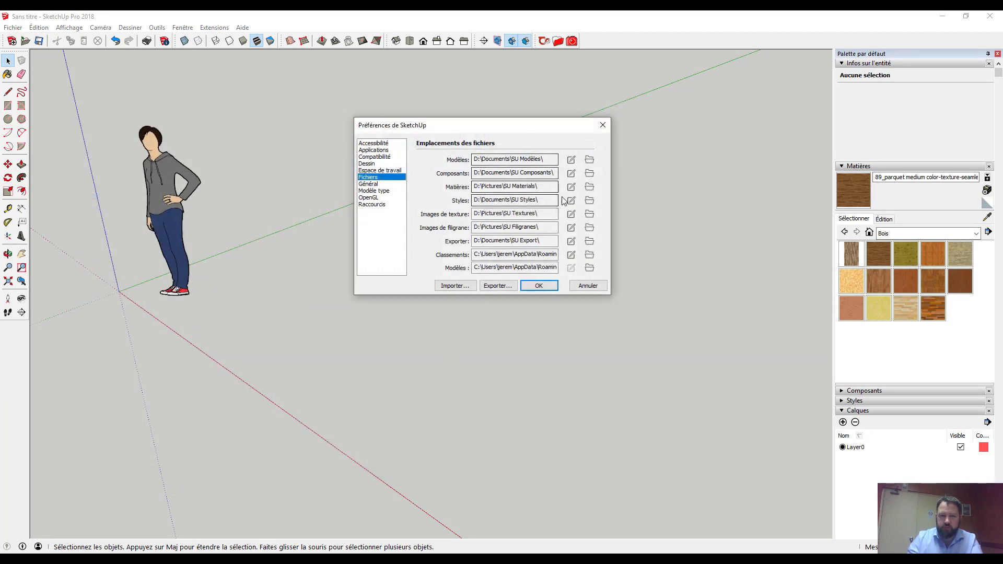
click(589, 188)
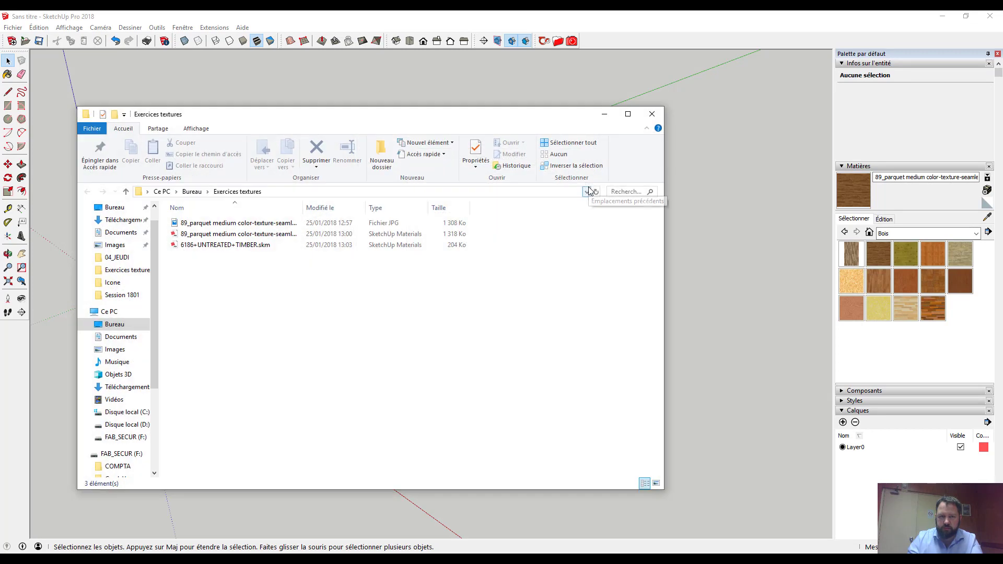
Step: Browse from the Exercices textures folder to the SU Materials folder inside Images
click(257, 559)
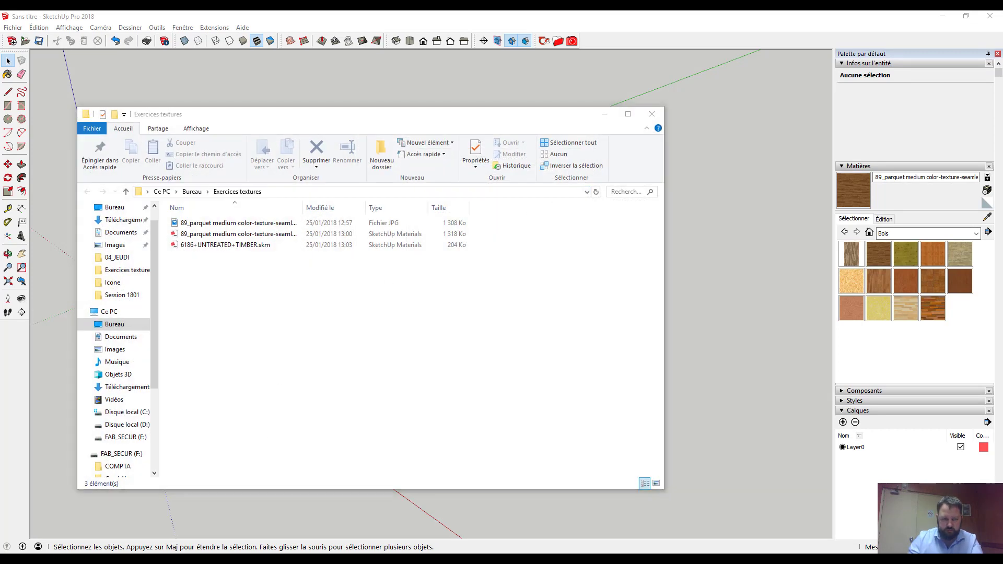
click(391, 368)
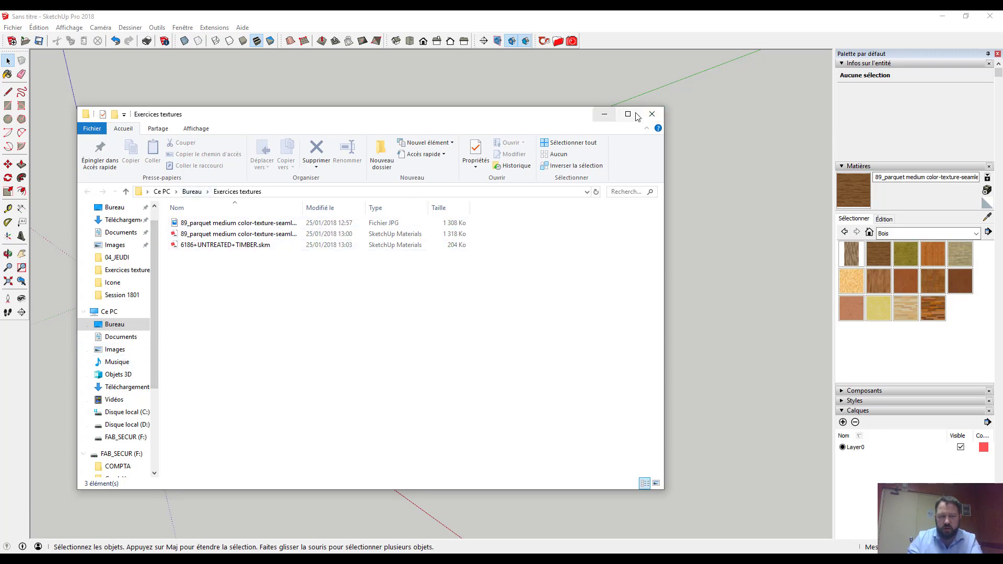
mouse_move(518, 119)
mouse_down()
mouse_move(527, 301)
mouse_move(524, 279)
mouse_up()
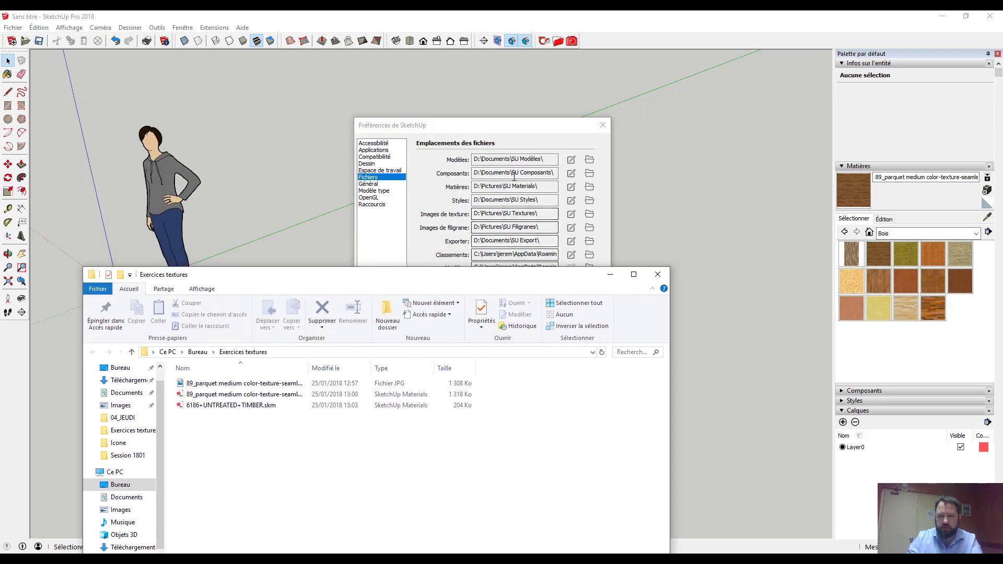
drag(392, 282, 445, 134)
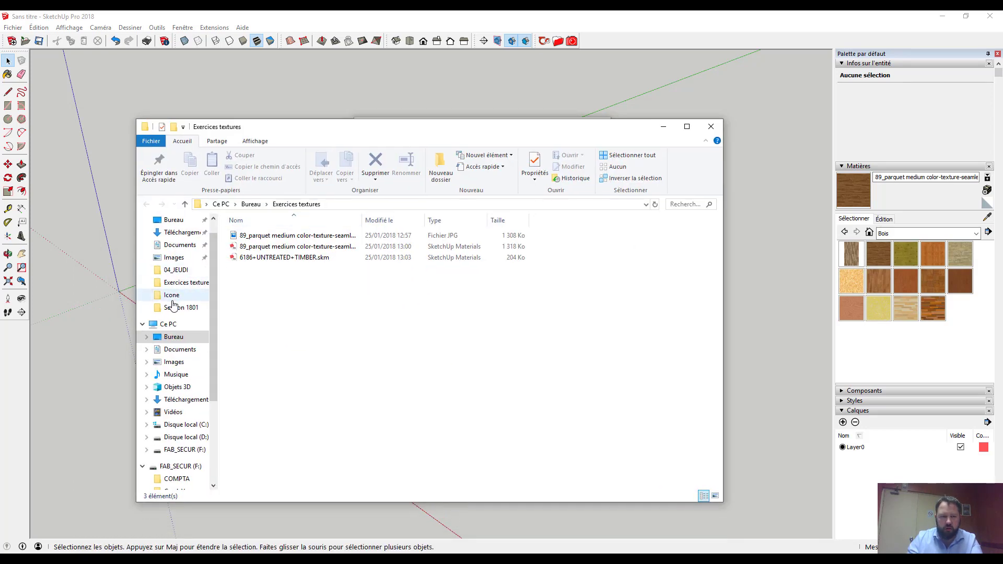
click(177, 257)
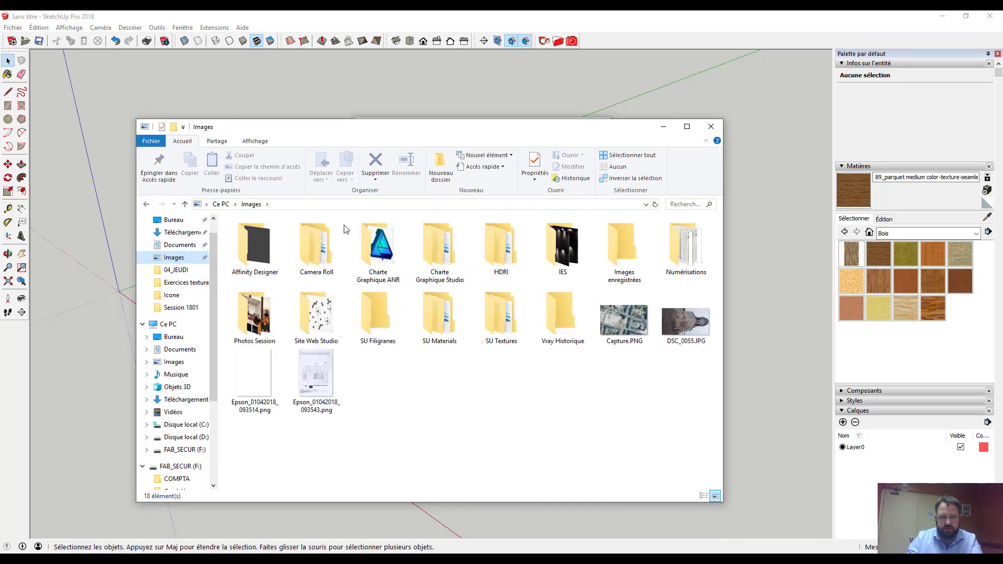
double_click(448, 327)
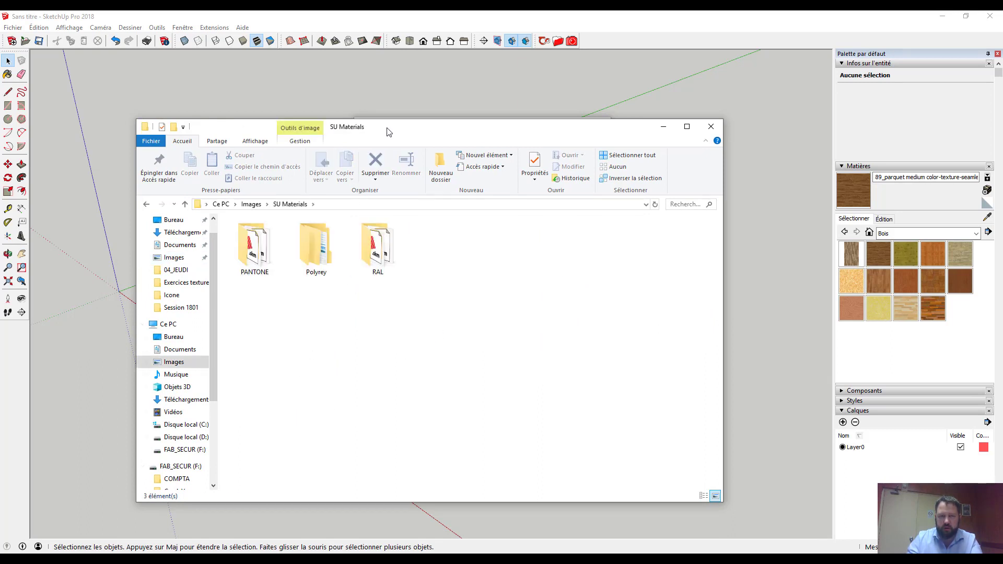
Step: Look into the PANTONE folder of material files and return to SU Materials
mouse_move(388, 132)
mouse_down()
mouse_move(360, 194)
mouse_move(386, 165)
mouse_up()
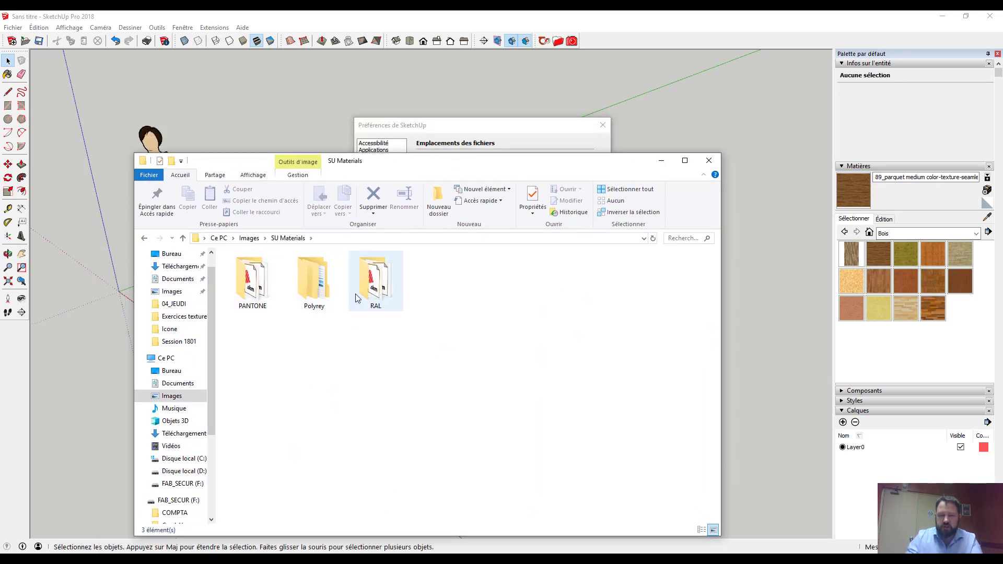
double_click(260, 296)
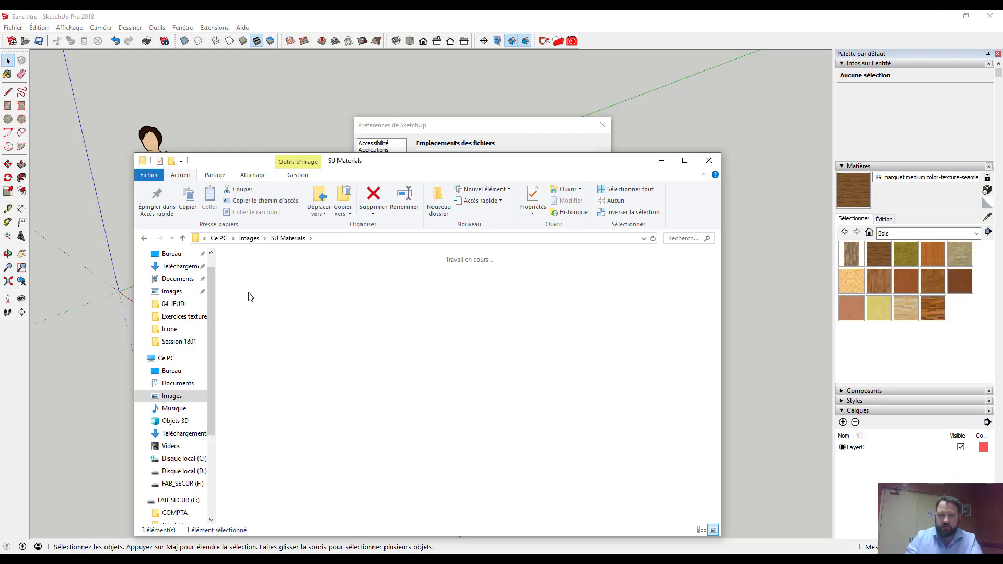
click(150, 243)
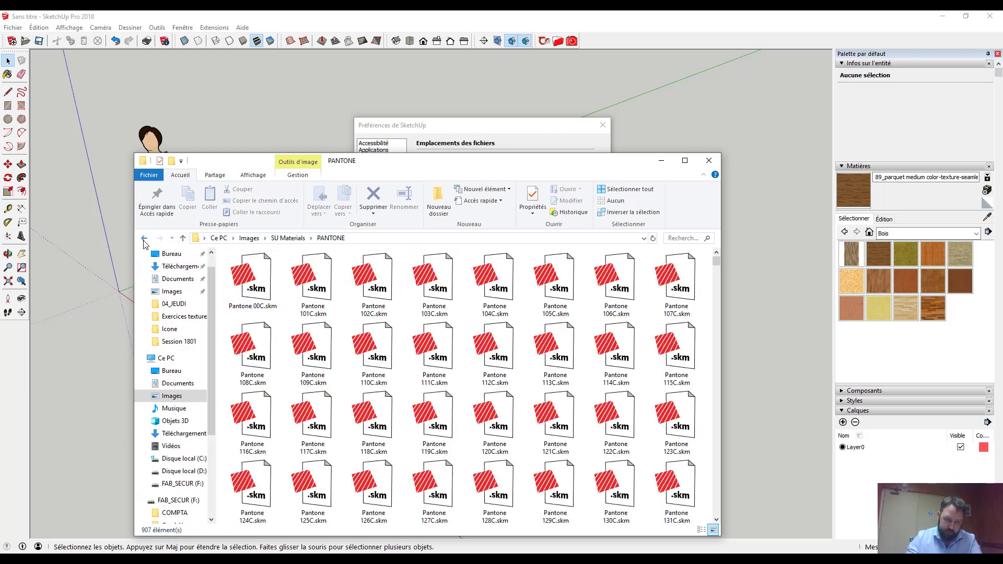
click(345, 388)
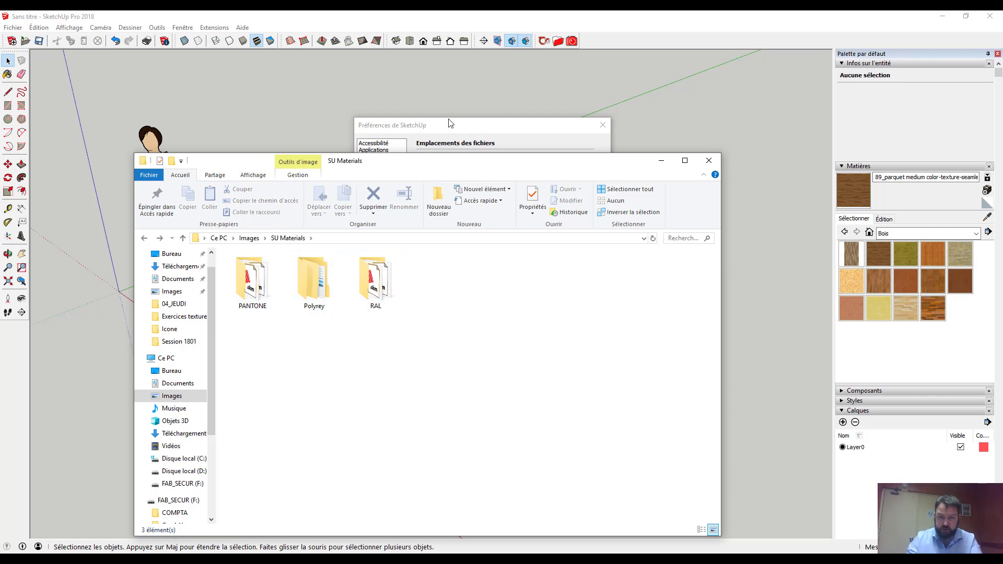
Step: Switch to Firefox on the Leoxx Expona Wood Smooth page and bring the SU Materials folder window over it
drag(451, 123, 596, 100)
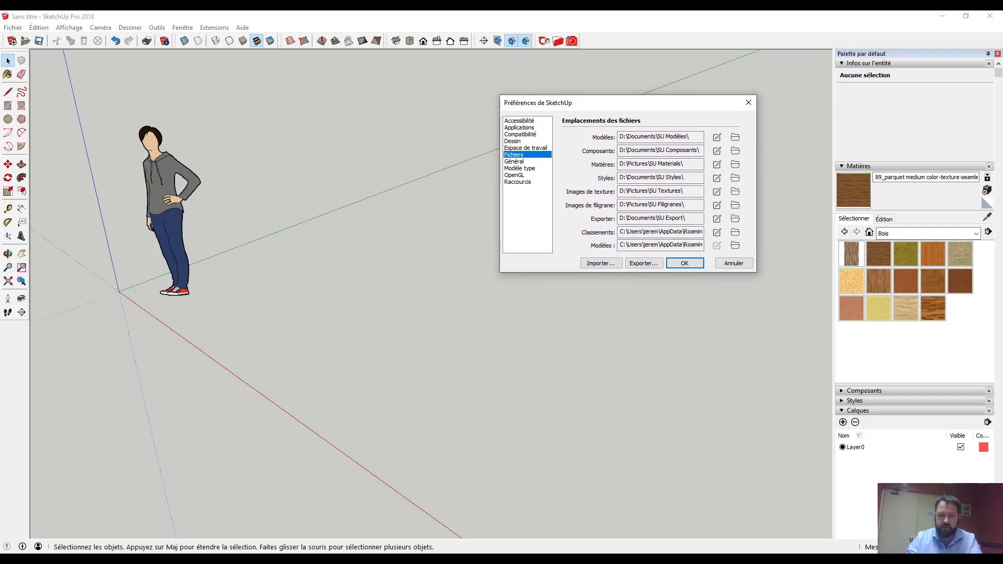
mouse_move(295, 559)
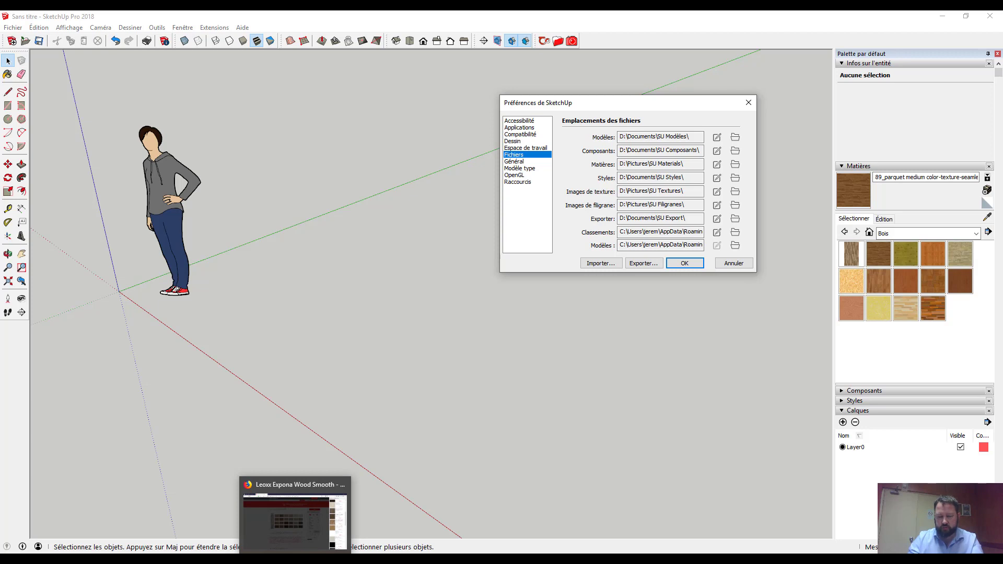
mouse_move(297, 490)
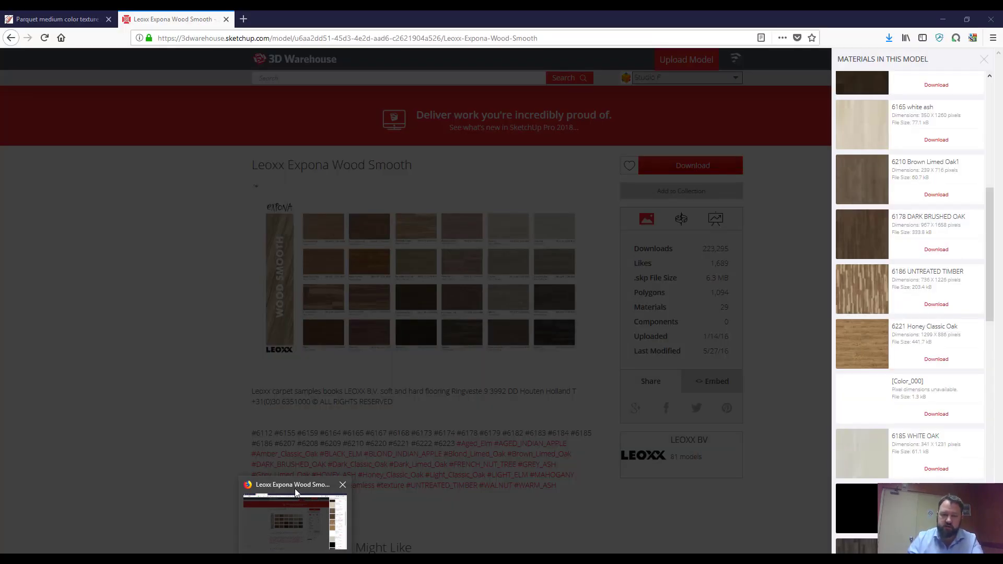
click(294, 488)
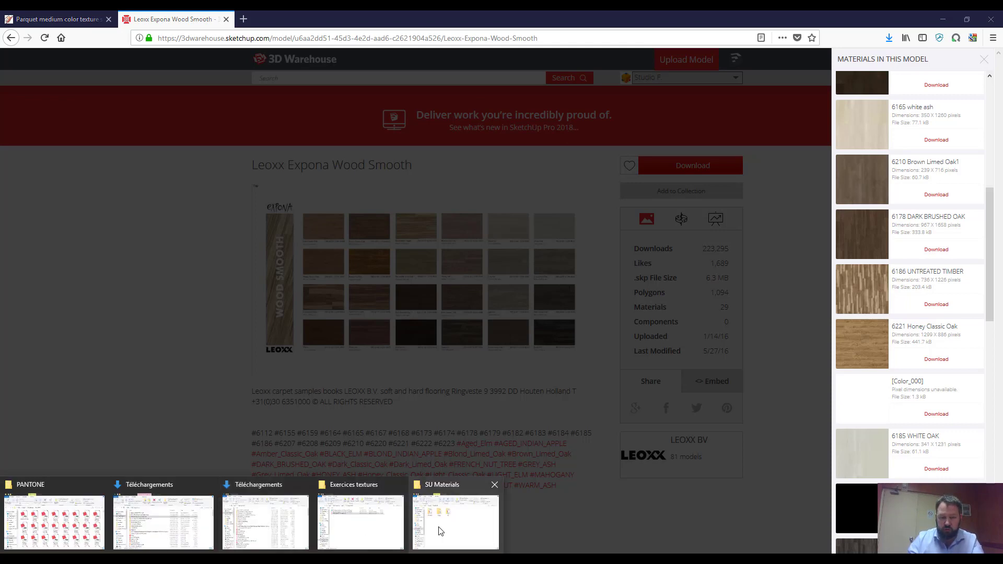
click(441, 530)
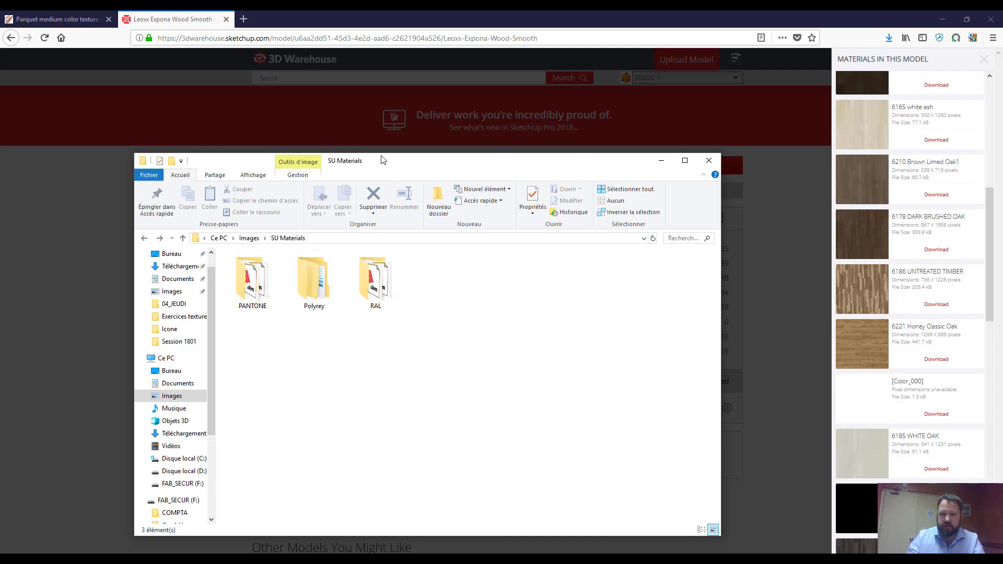
drag(383, 159, 379, 142)
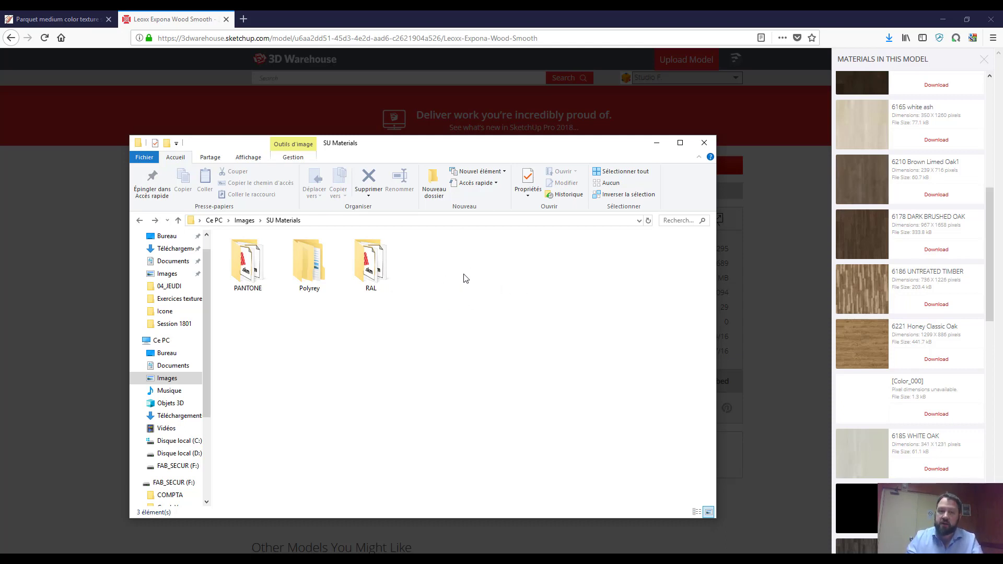
Step: Switch back to SketchUp and close the preferences by accepting them
click(329, 559)
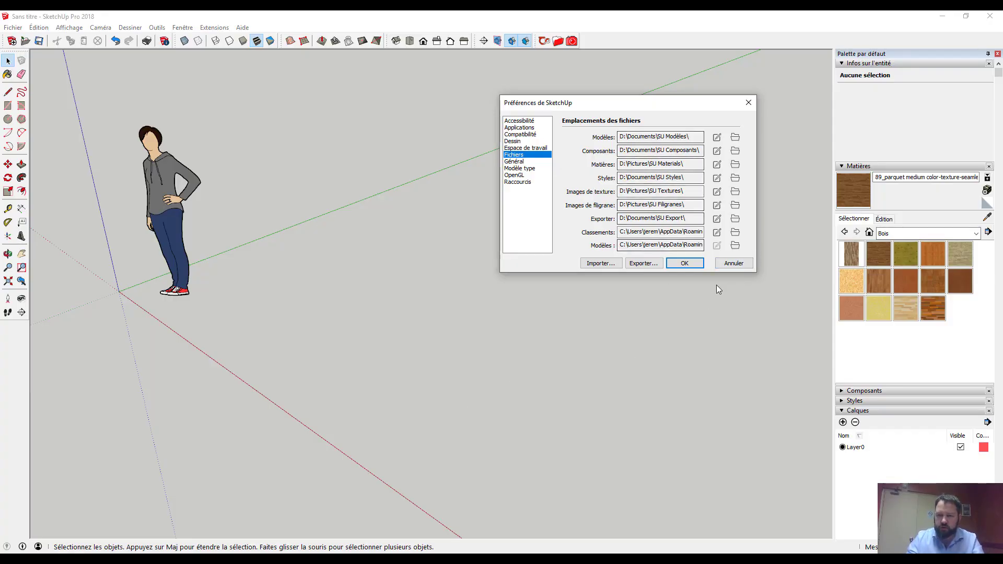
drag(579, 102, 431, 102)
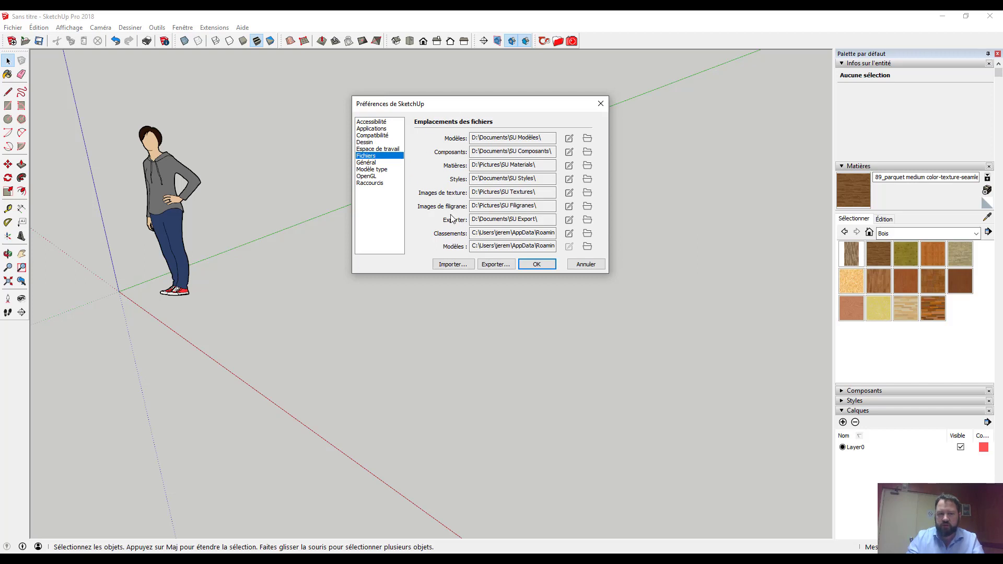
click(538, 266)
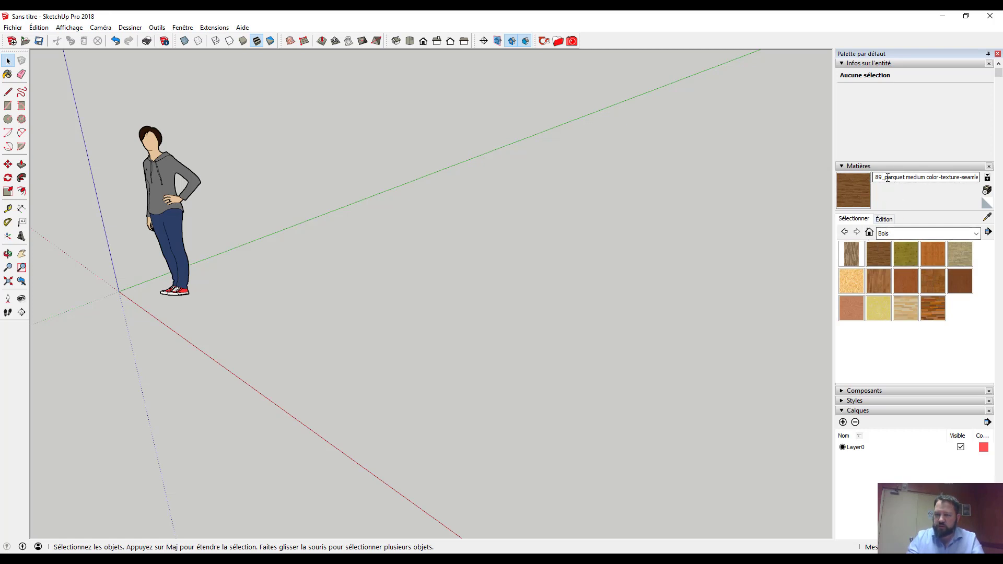
Step: Display the secondary material selection pane and start opening or creating a collection in it
click(987, 177)
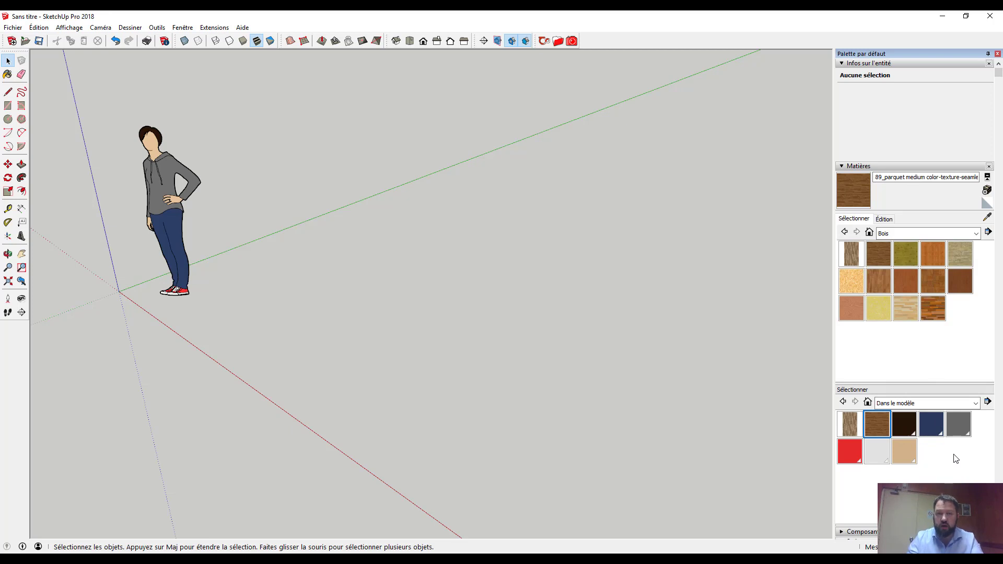
click(988, 403)
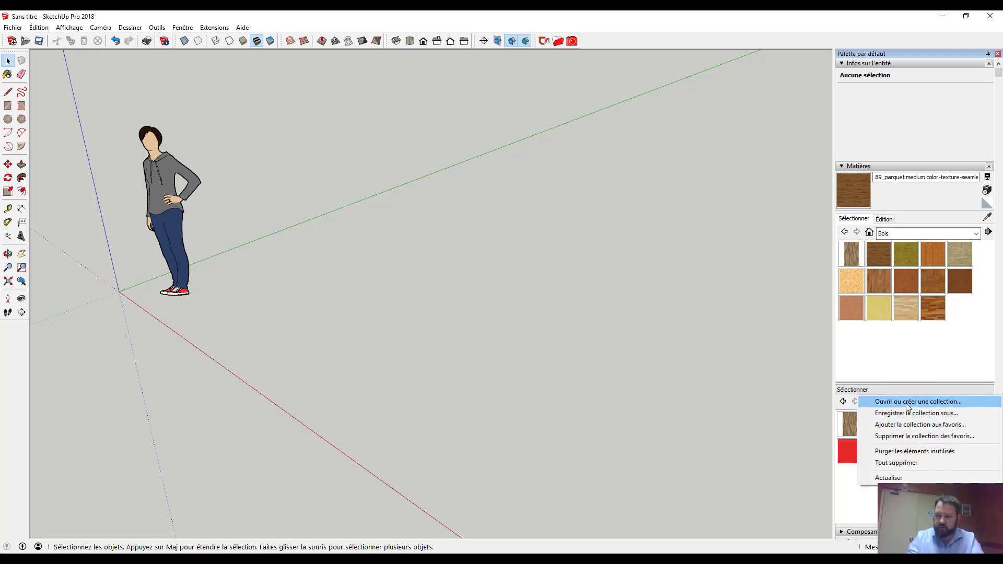
click(950, 403)
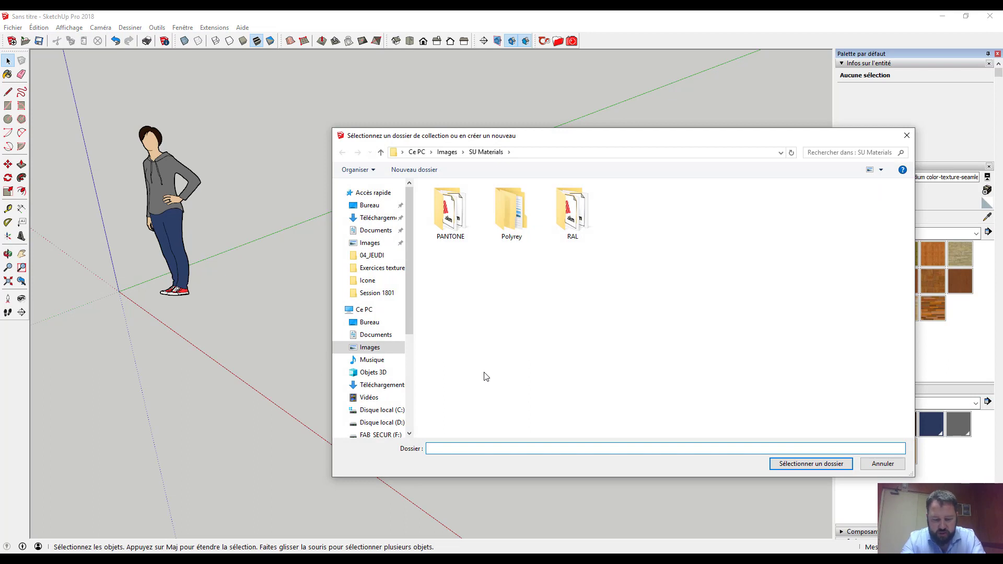
Step: Try to create the collection by entering Parquet directly as the folder name in SU Materials
text(Parquet)
key(Return)
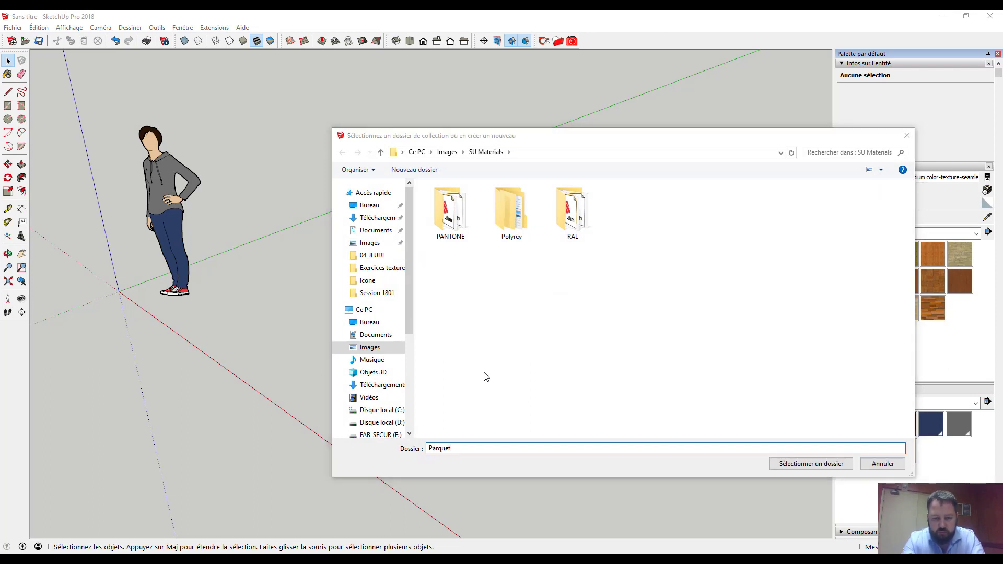
click(565, 291)
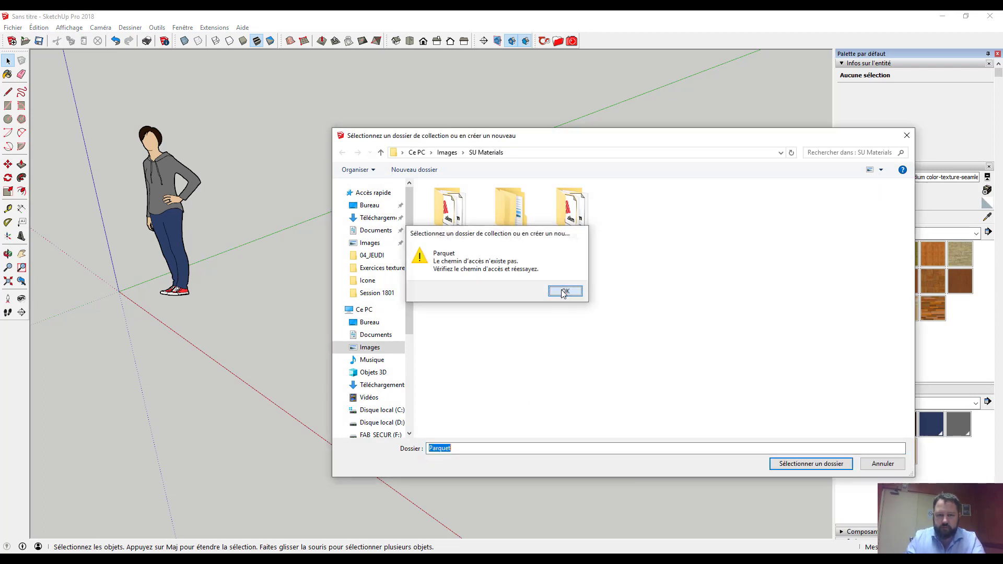
Step: Create a new folder named Parquet in SU Materials and select it as the material collection
click(415, 169)
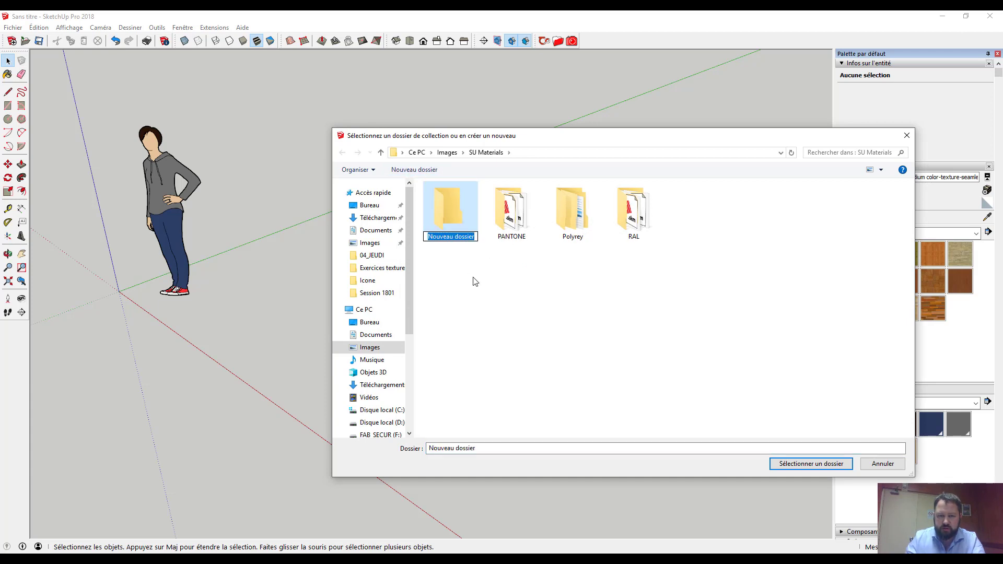
text(Parquet)
key(Return)
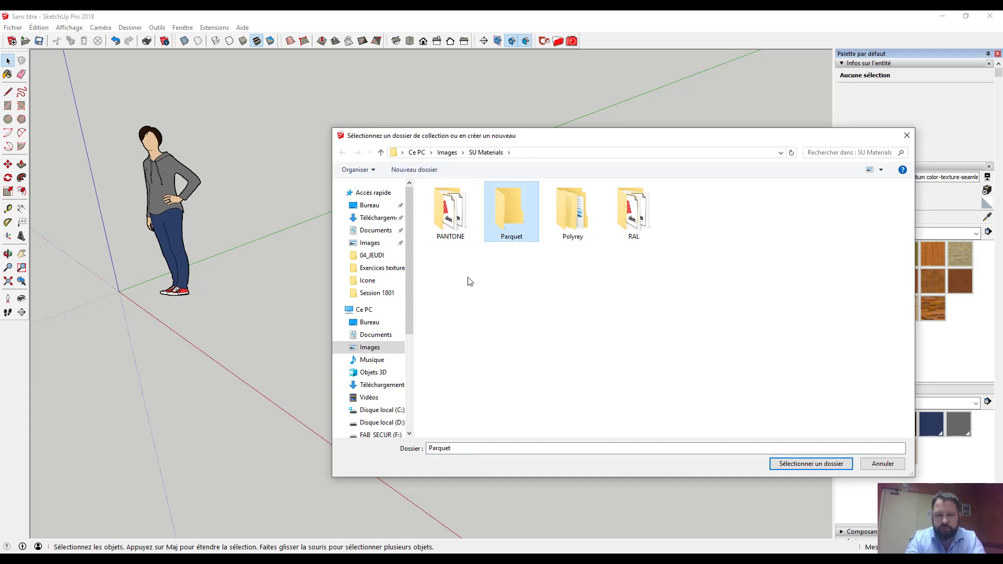
click(794, 463)
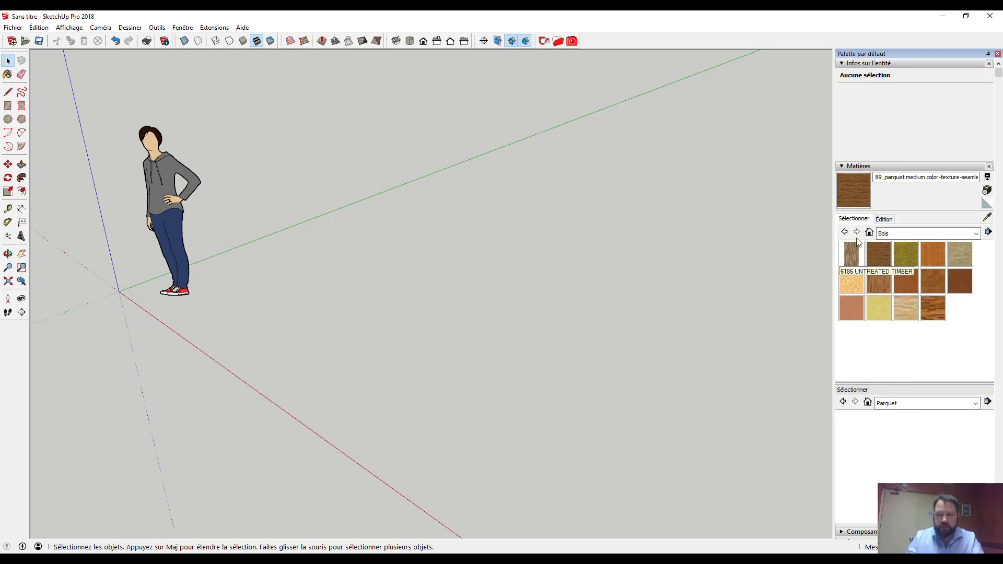
Step: Copy the 89_parquet medium color-texture-seamless and 6186 UNTREATED TIMBER materials from Bois into the Parquet collection
drag(879, 253, 891, 440)
drag(851, 251, 891, 451)
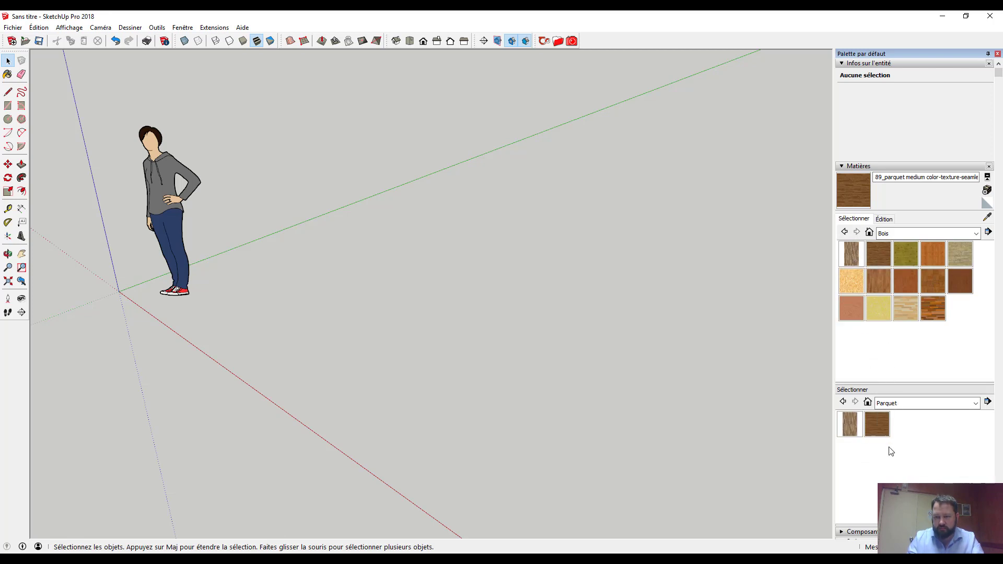
Step: Delete the 6186 UNTREATED TIMBER and 89_parquet medium color-texture-seamless materials from the Bois collection
right_click(857, 244)
click(881, 252)
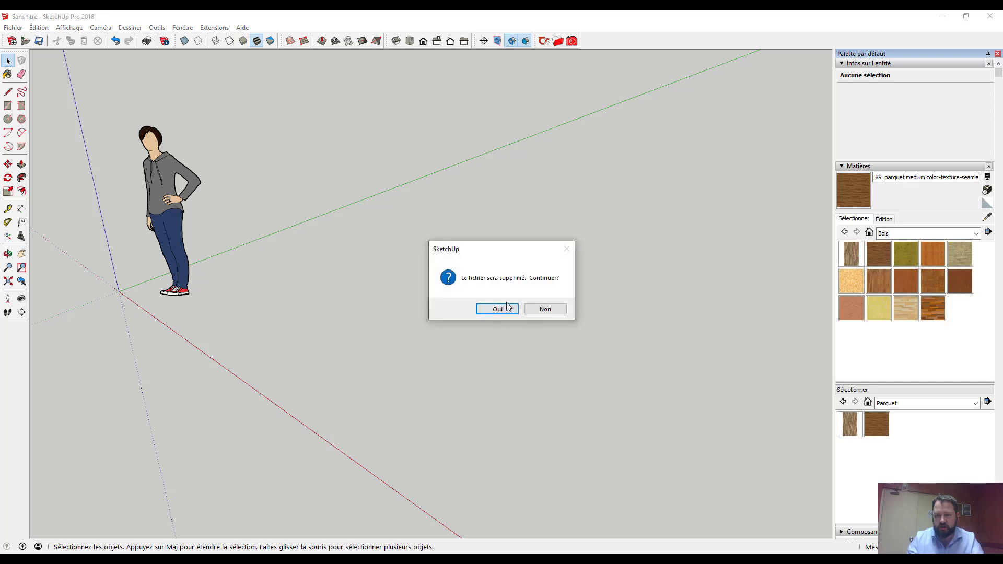
click(497, 309)
right_click(854, 256)
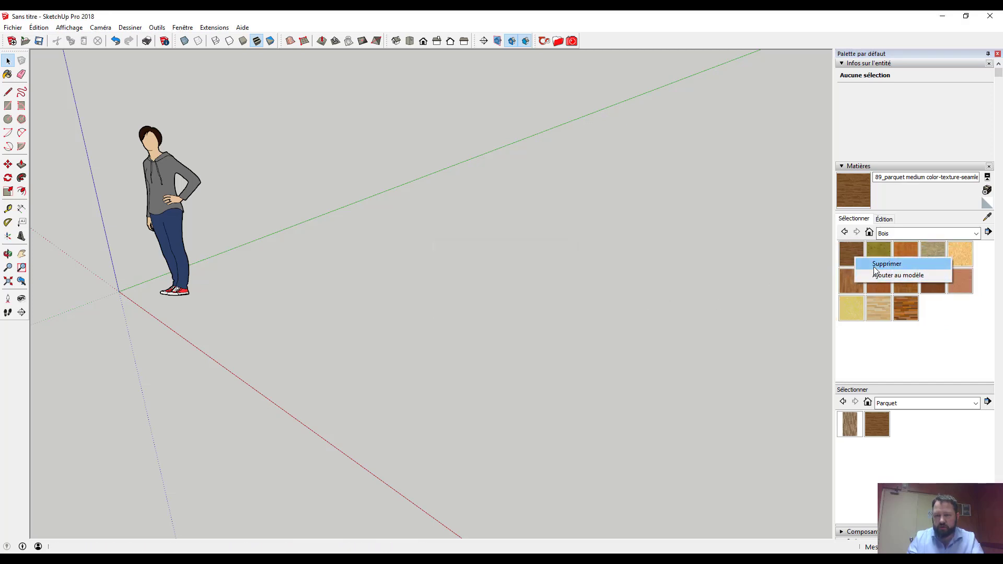
click(873, 264)
click(491, 309)
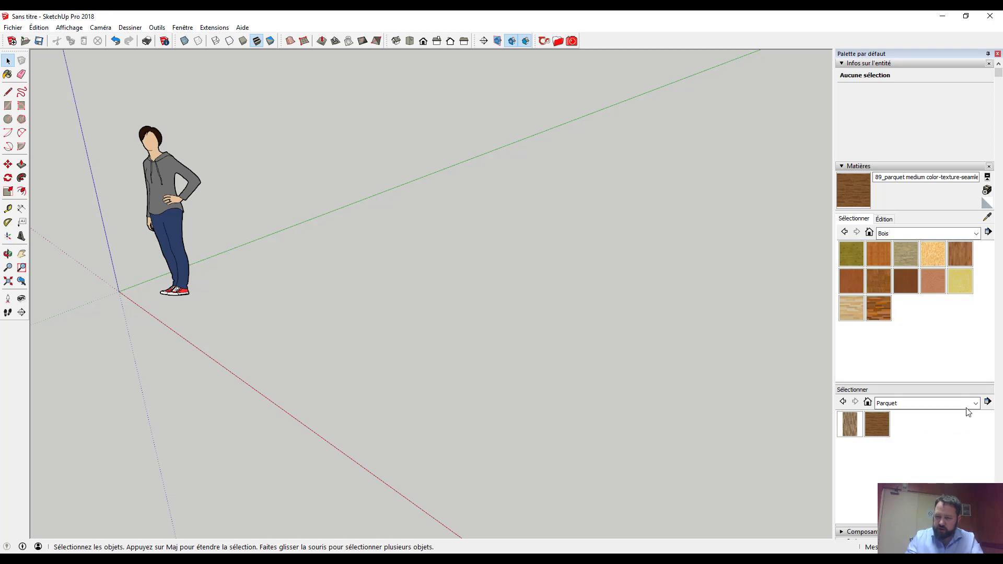
Step: Look through the secondary pane's list of material collections for a Parquet entry
click(987, 403)
click(967, 404)
click(967, 404)
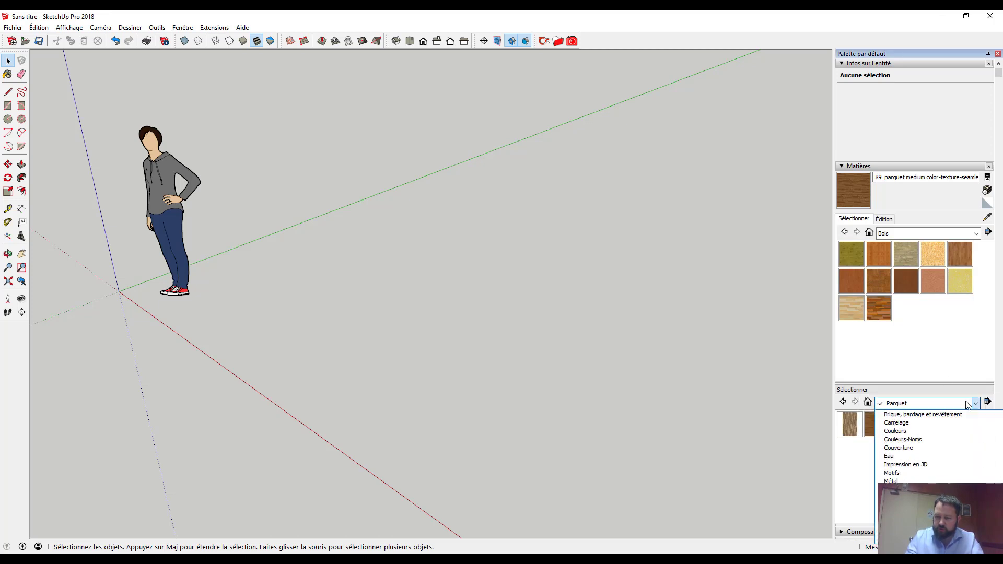
scroll(890, 431, down, 2)
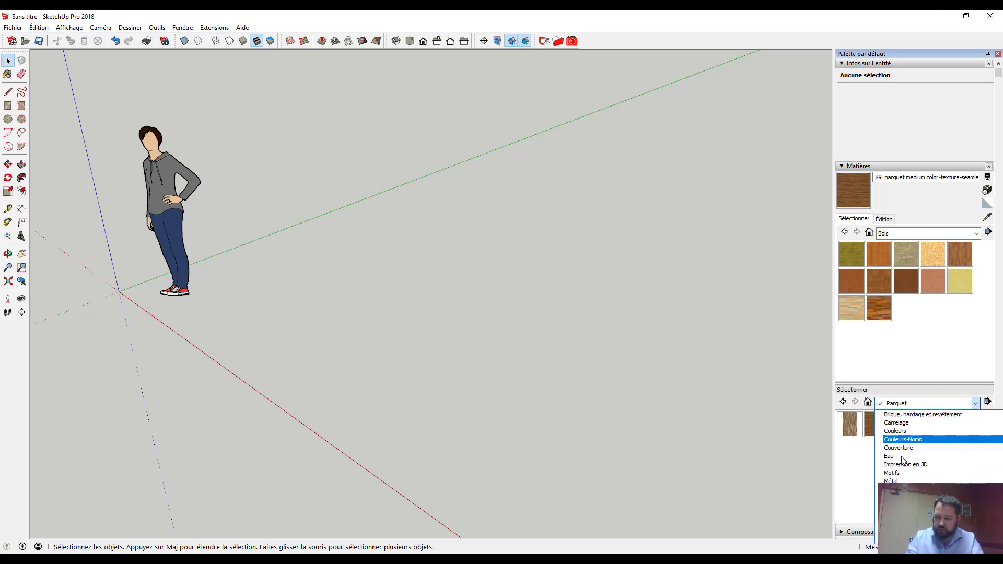
click(858, 492)
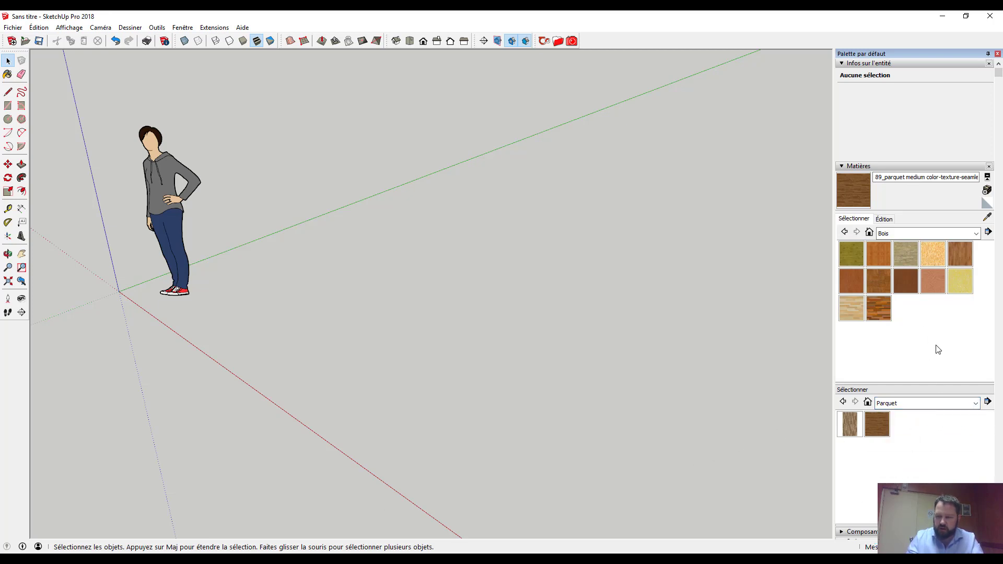
Step: Hide the secondary material selection pane and check the main collection list for Parquet
click(987, 190)
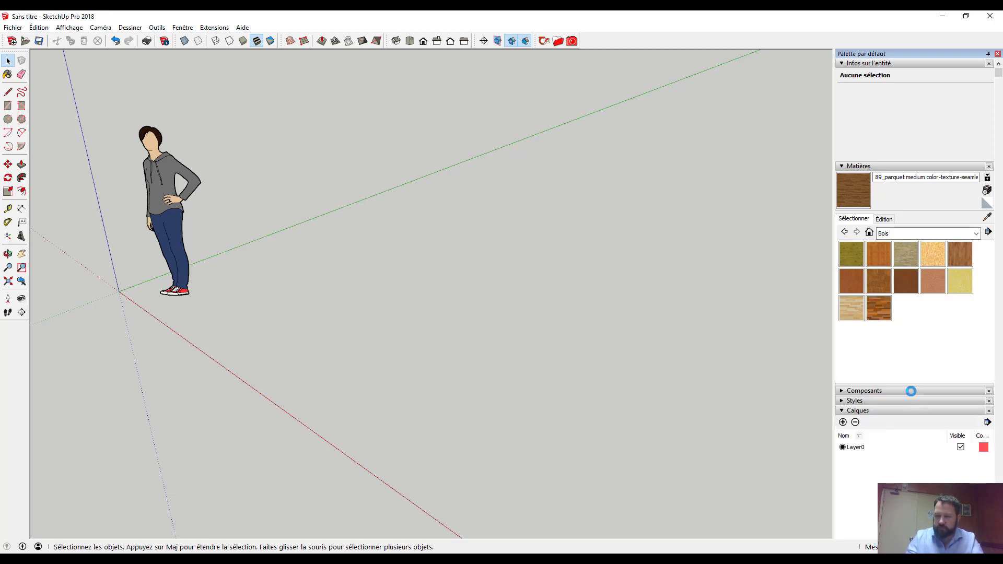
click(919, 234)
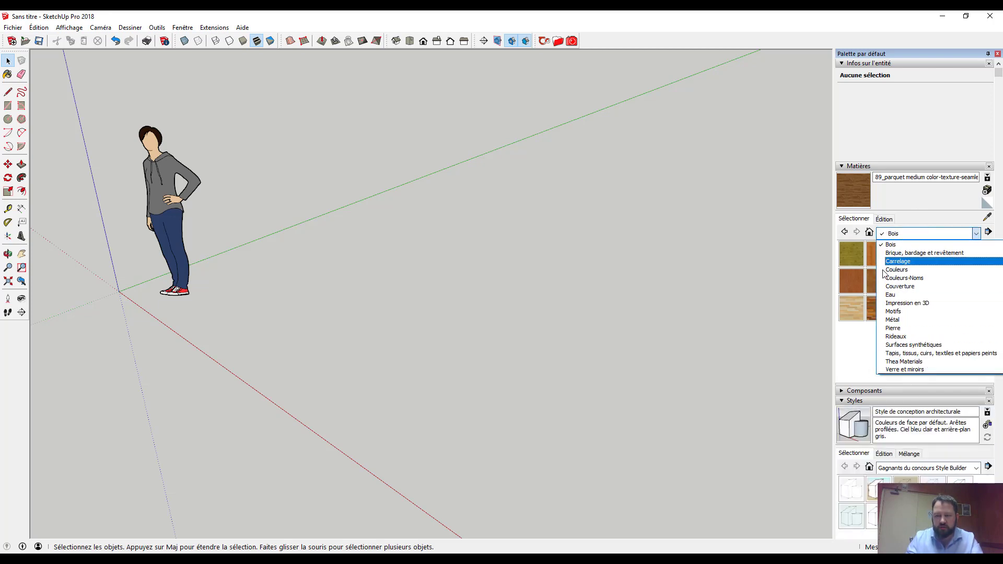
click(857, 362)
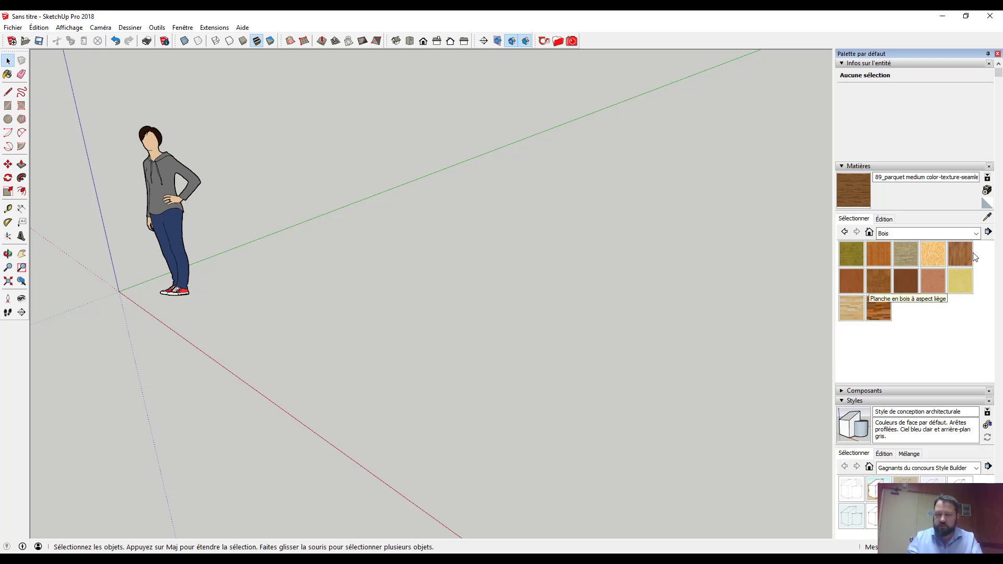
Step: Open the Parquet folder in SU Materials as the material collection and add it to the favourite collections
click(988, 233)
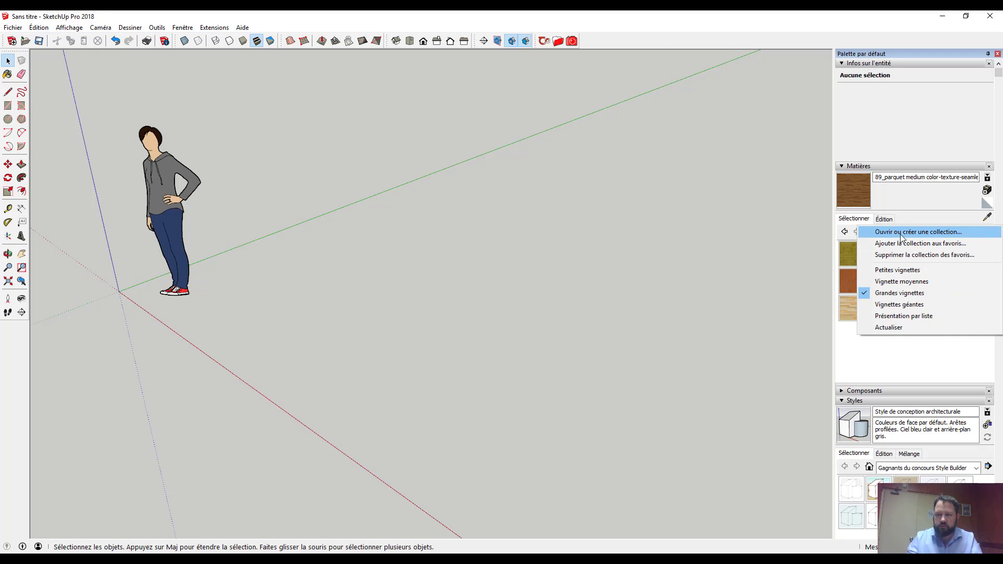
click(901, 233)
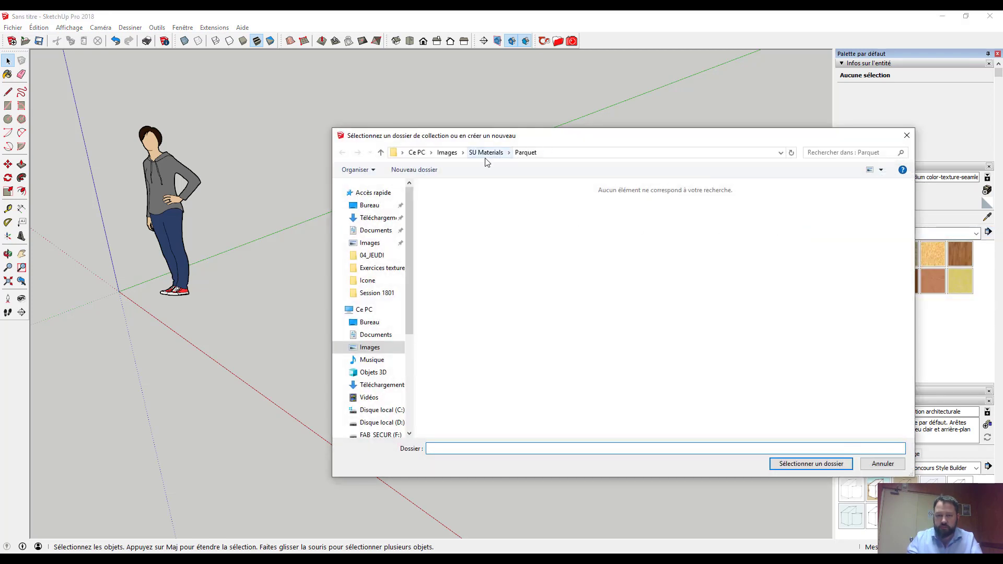
click(782, 464)
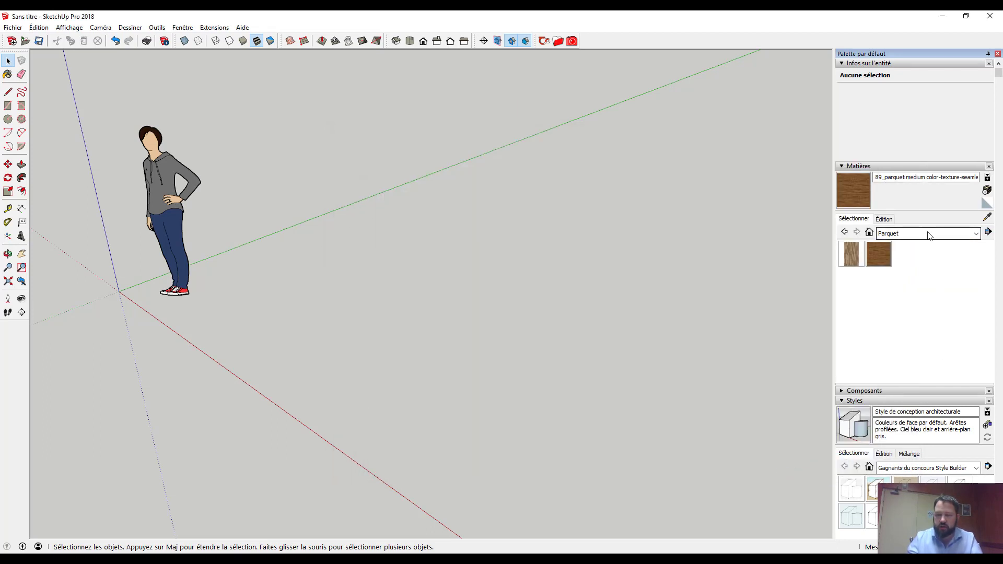
click(987, 232)
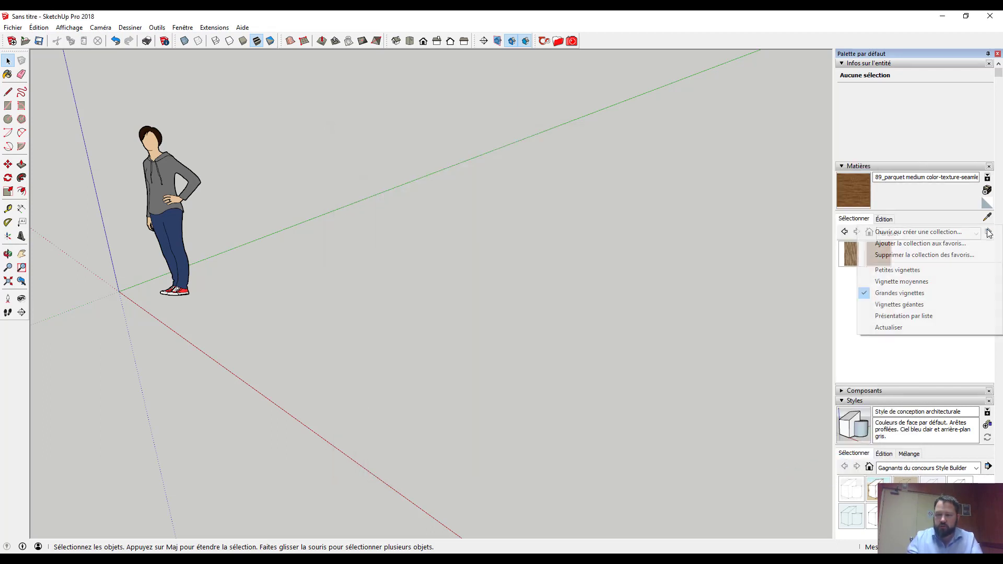
click(909, 245)
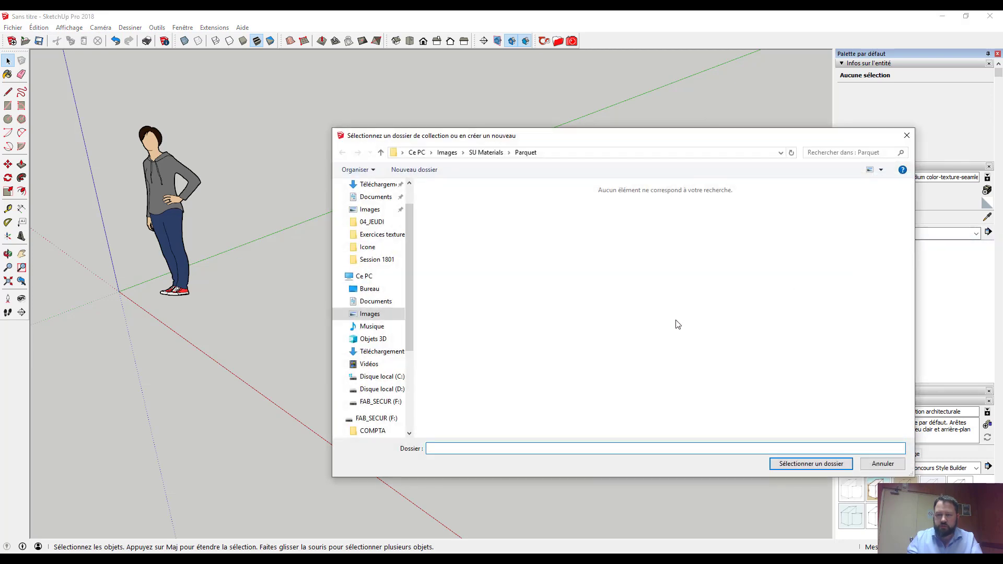
click(835, 468)
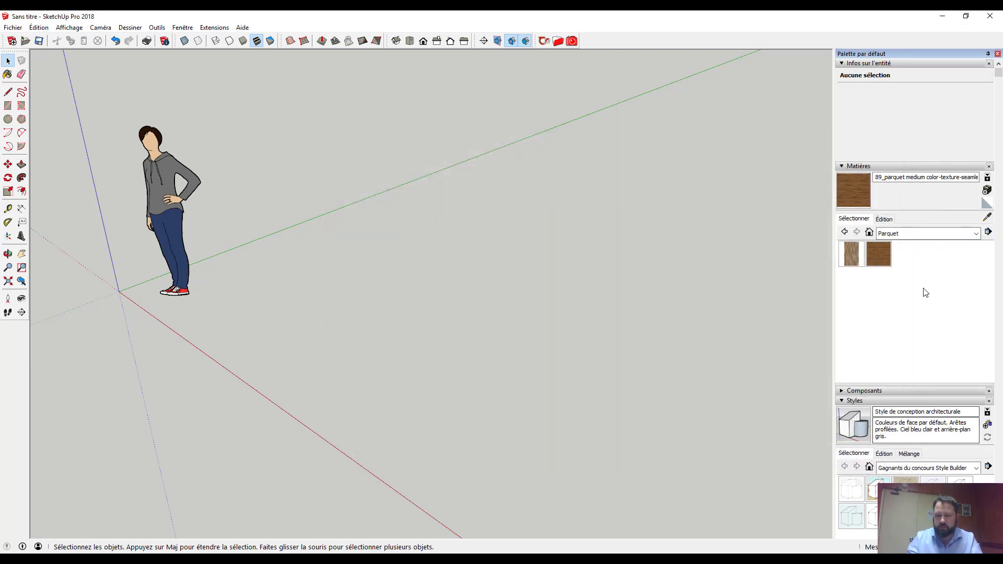
Step: Check the collection list for the Parquet favourite by switching to Eau and back to Parquet
click(900, 234)
scroll(907, 290, up, 2)
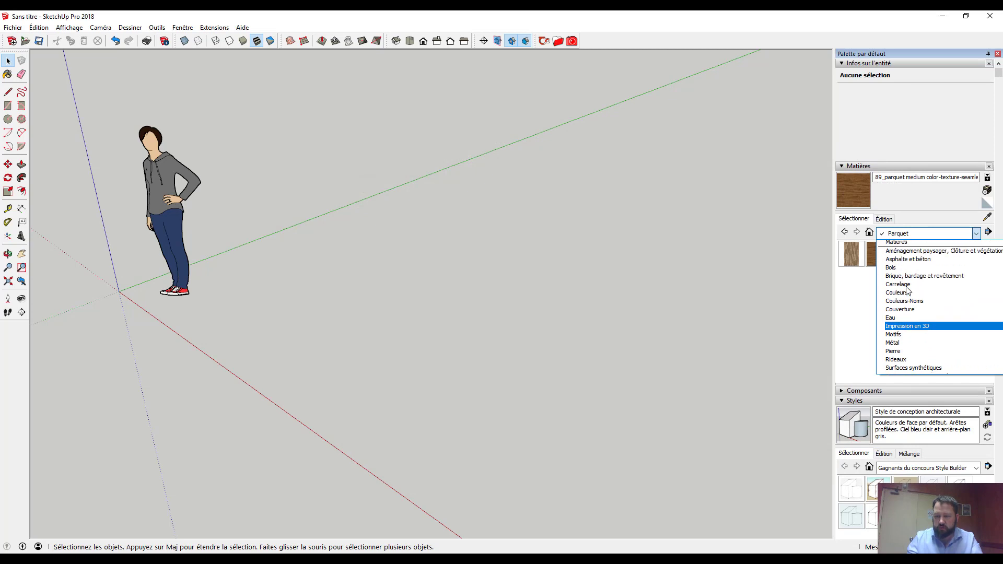
scroll(908, 290, down, 2)
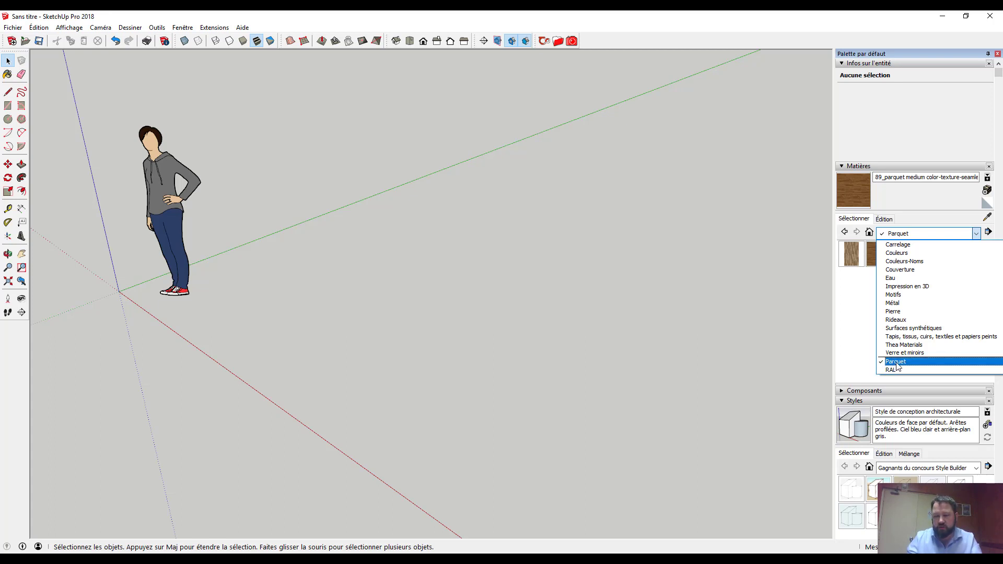
click(896, 278)
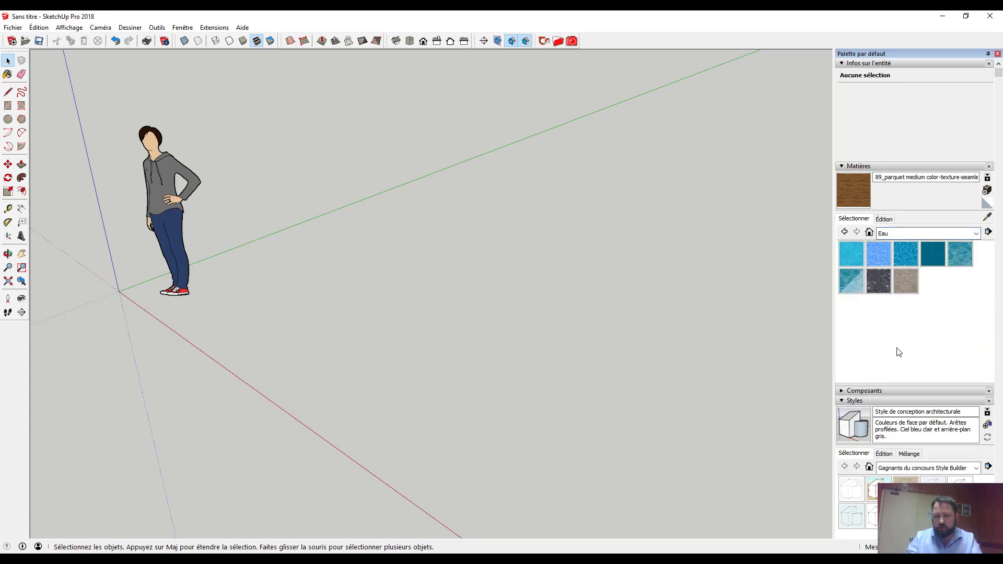
click(904, 235)
click(890, 354)
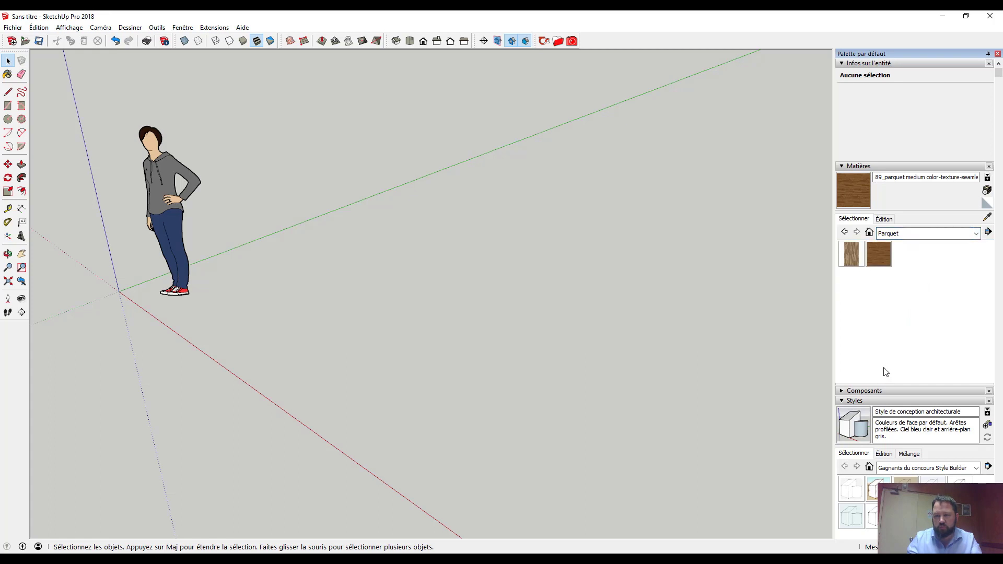
Step: Pick the 6186 UNTREATED TIMBER material, draw a ground rectangle of about 14156 cm² beside the figure and reverse its face
click(855, 257)
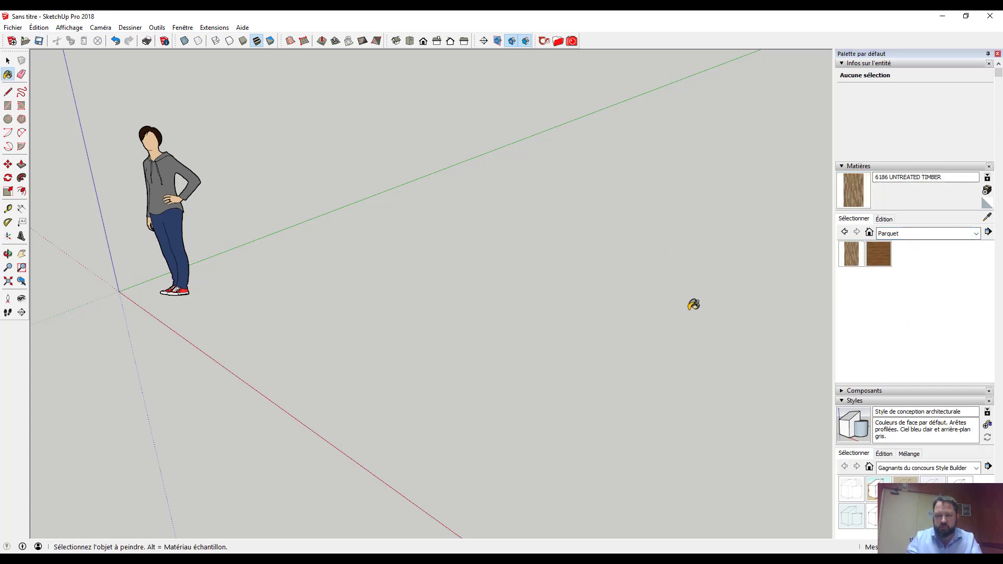
key(r)
click(543, 250)
click(397, 375)
key(space)
right_click(408, 355)
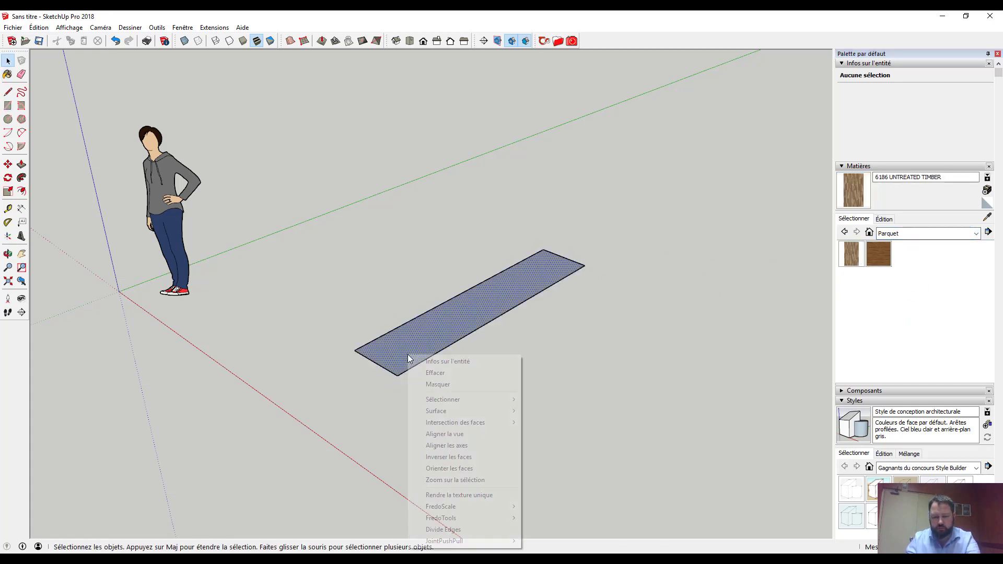
click(455, 457)
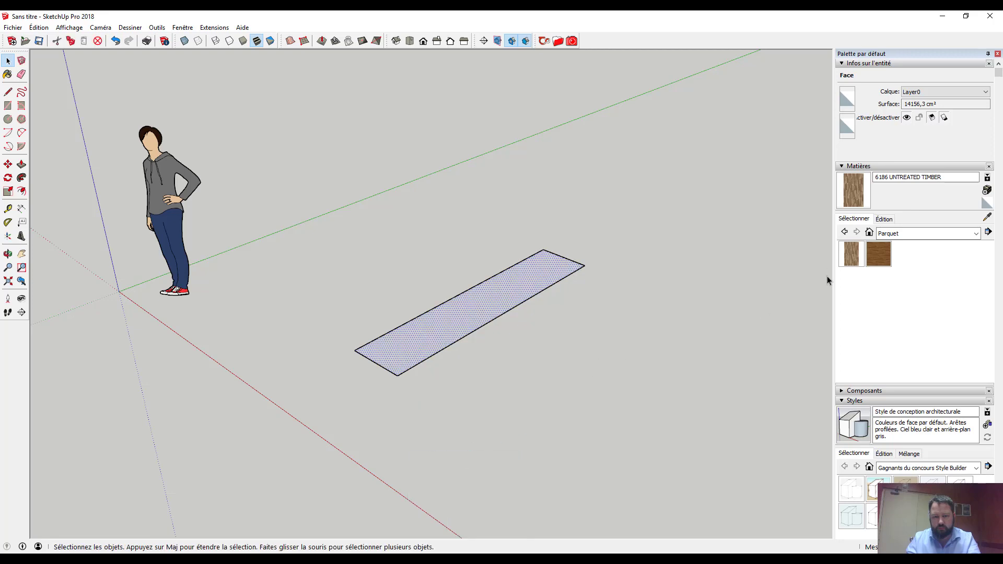
Step: Paint the rectangle with 6186 UNTREATED TIMBER from the Parquet collection and inspect the texture up close
click(852, 254)
click(477, 311)
key(space)
scroll(434, 345, up, 3)
click(442, 405)
mouse_move(442, 404)
middle_down()
mouse_move(419, 515)
mouse_move(248, 349)
mouse_move(448, 363)
mouse_move(424, 192)
mouse_move(331, 359)
mouse_move(648, 377)
mouse_move(679, 343)
mouse_move(599, 373)
mouse_move(474, 359)
mouse_move(488, 381)
mouse_move(522, 376)
middle_up()
scroll(340, 345, down, 3)
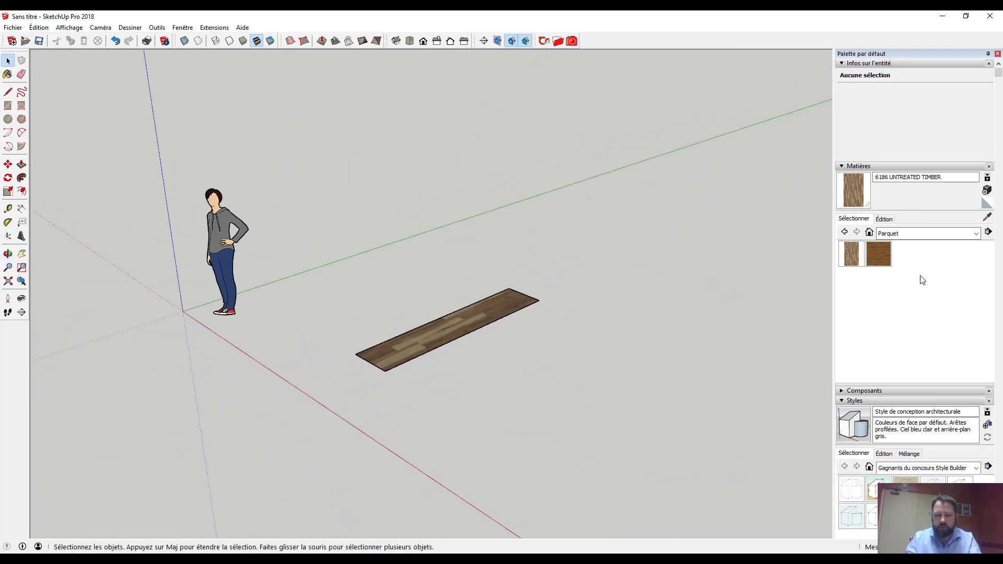
Step: Delete the textured test rectangle with its edges
double_click(434, 330)
drag(315, 278, 562, 467)
key(Delete)
middle_drag(443, 365, 533, 360)
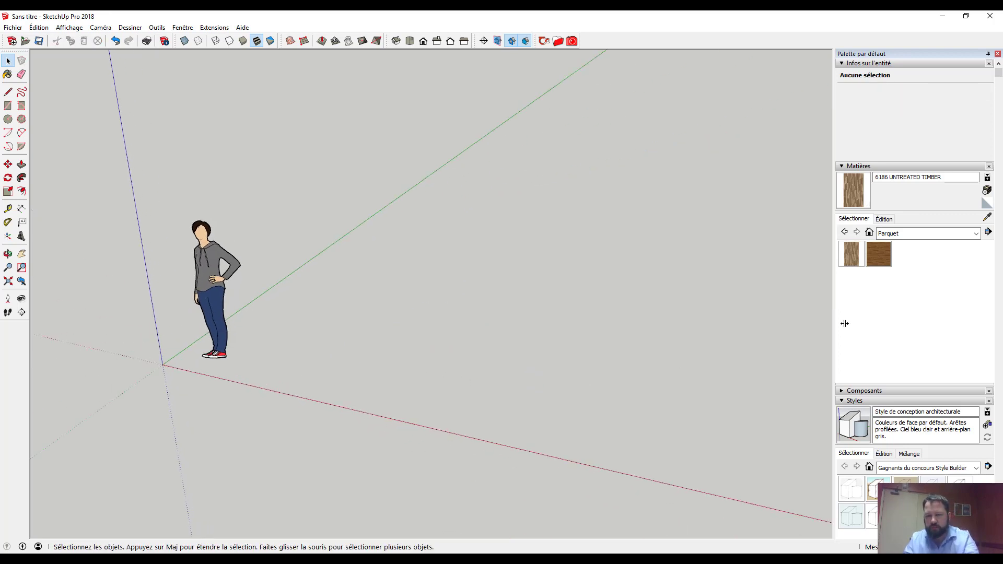
Step: Review opening the Parquet folder as a collection, its entry in the collection list and the add-to-favourites option
click(989, 233)
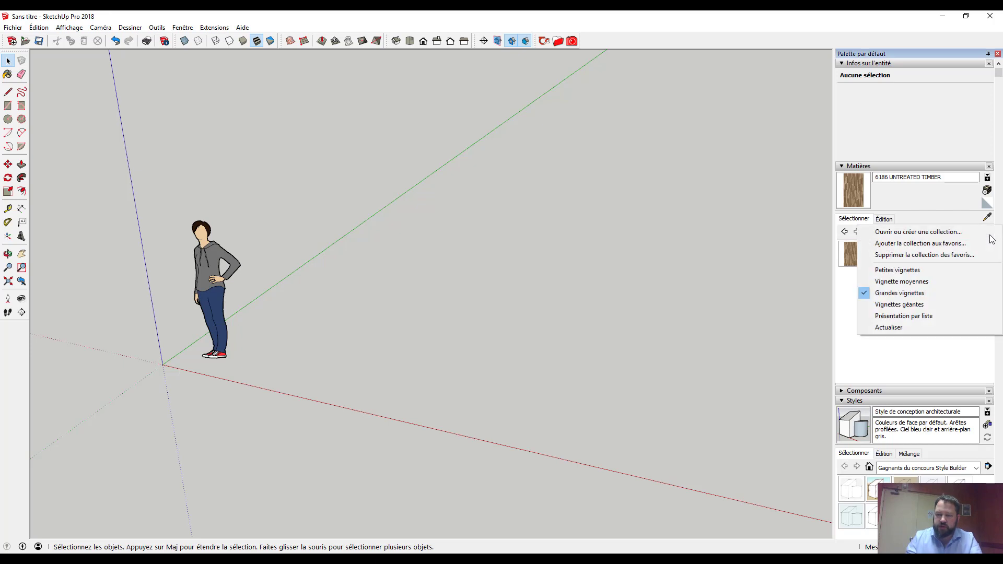
click(910, 233)
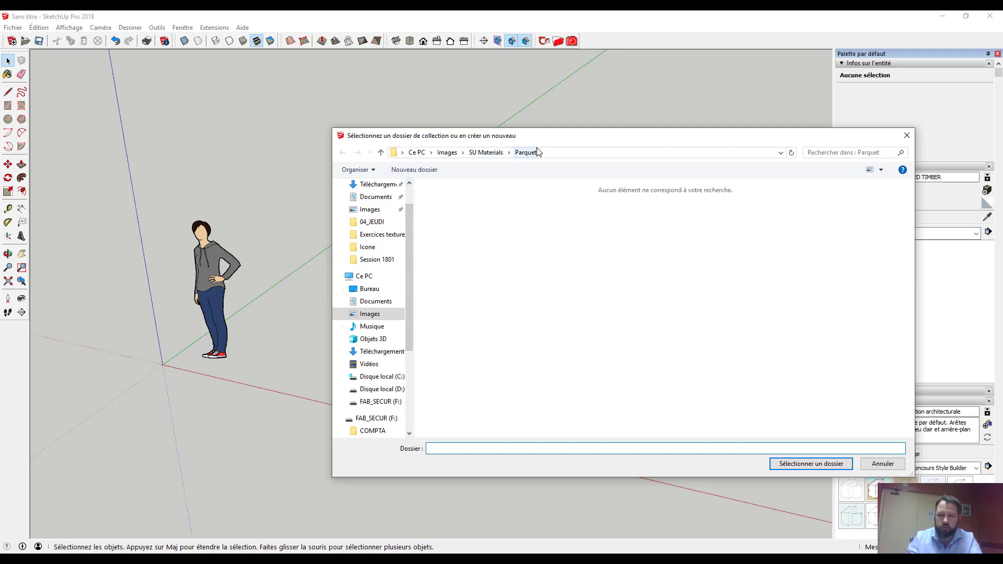
click(826, 464)
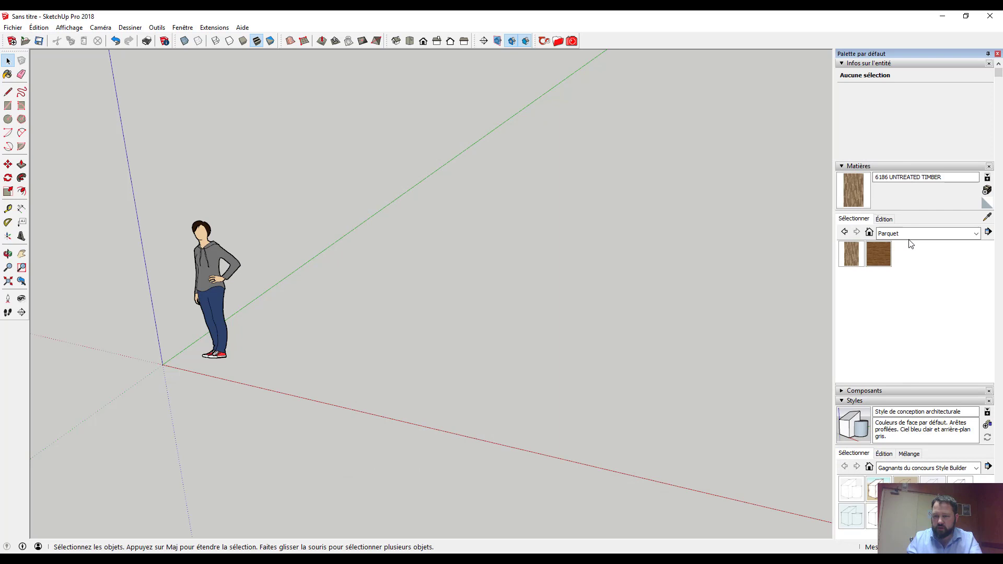
click(910, 234)
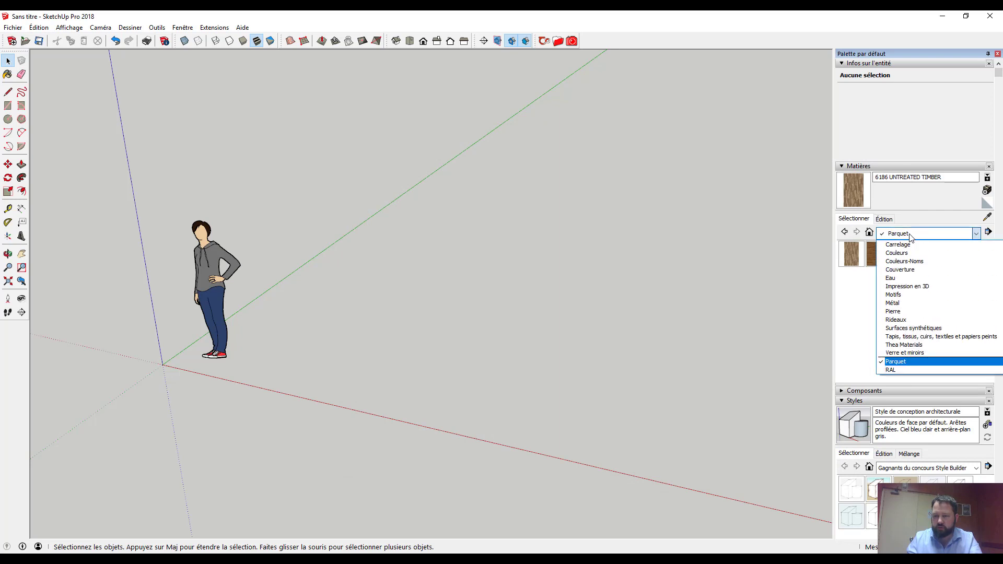
click(864, 361)
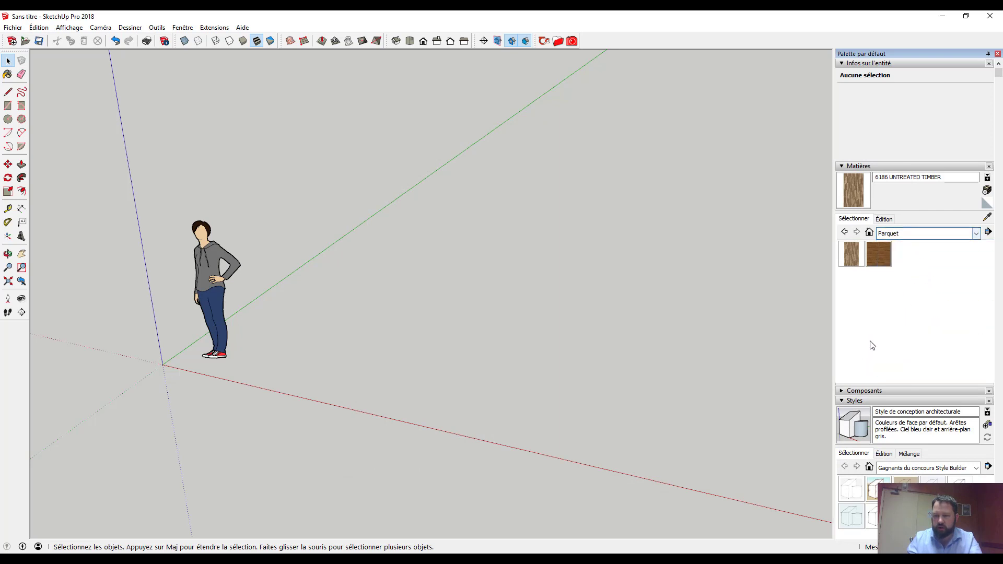
click(988, 236)
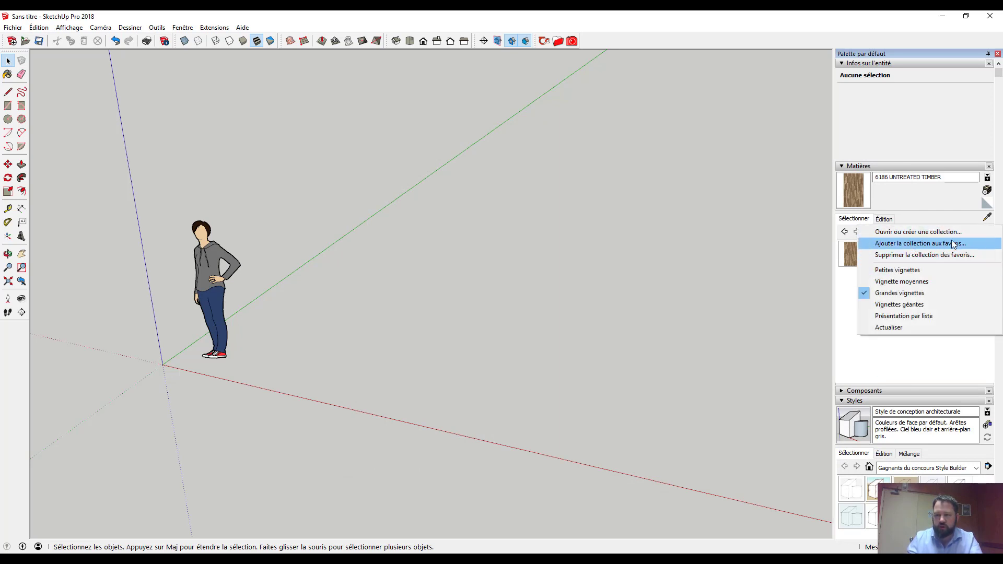
click(859, 371)
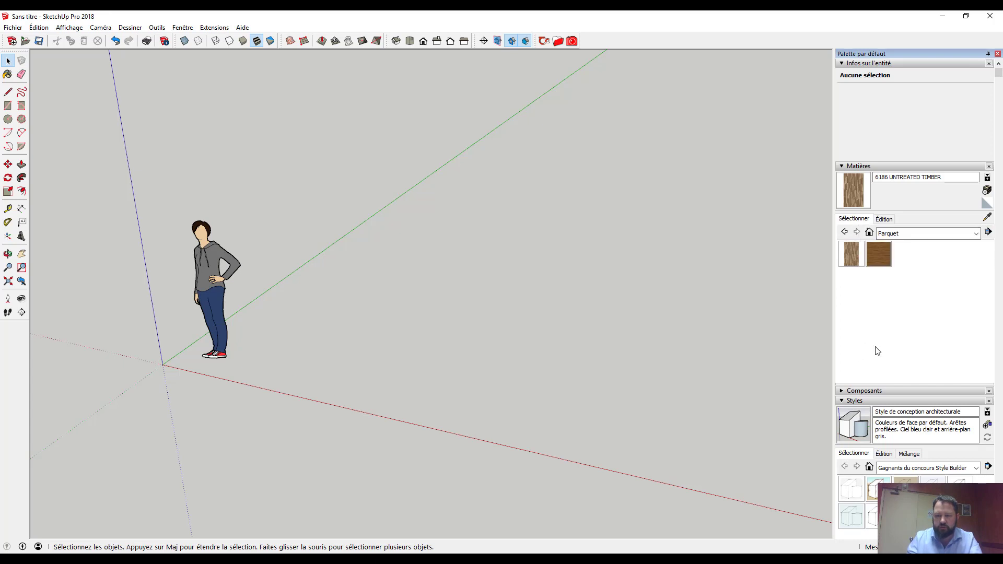
Step: Start a new model without saving the current one and check that its collection list includes Parquet
click(13, 28)
click(21, 38)
click(517, 308)
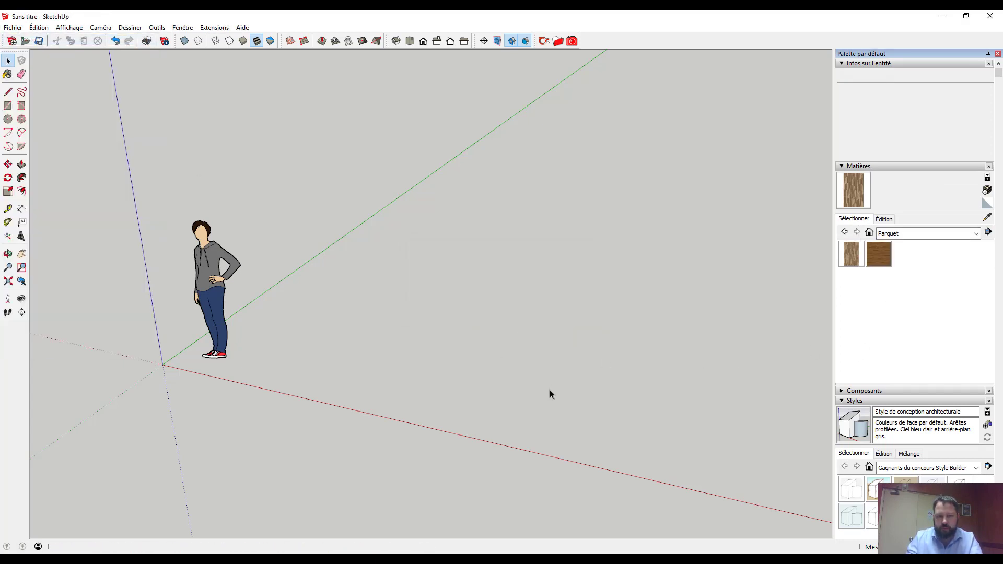
click(912, 233)
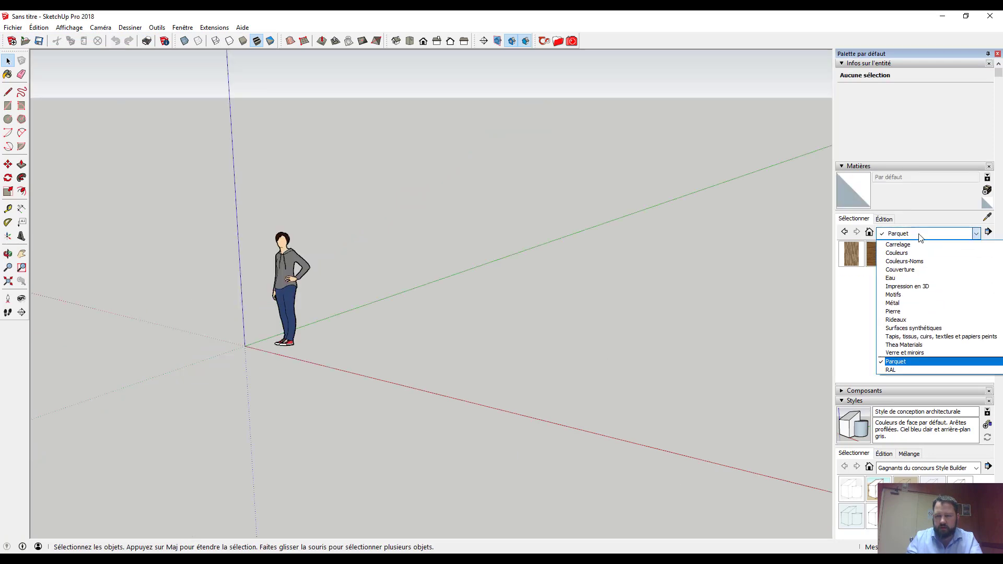
Step: Dismiss the collection list and close SketchUp
click(994, 17)
mouse_move(321, 559)
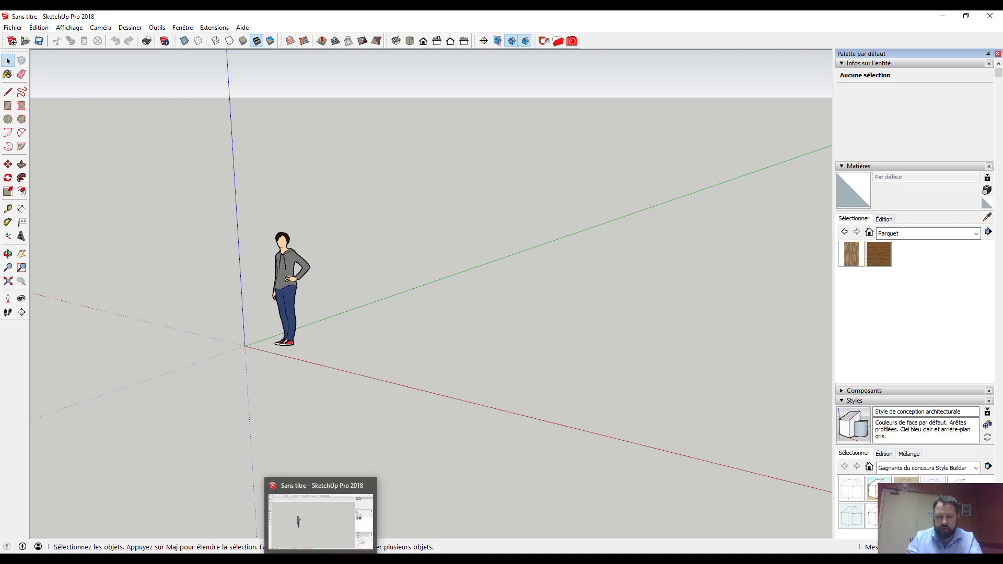
click(990, 16)
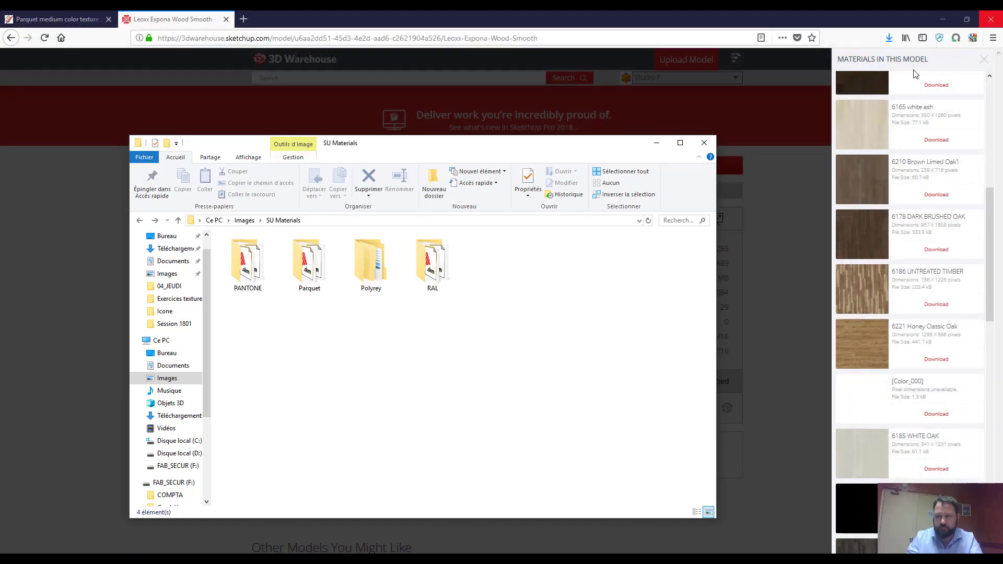
Step: Restart SketchUp and check that the material collection list still includes Parquet
click(322, 559)
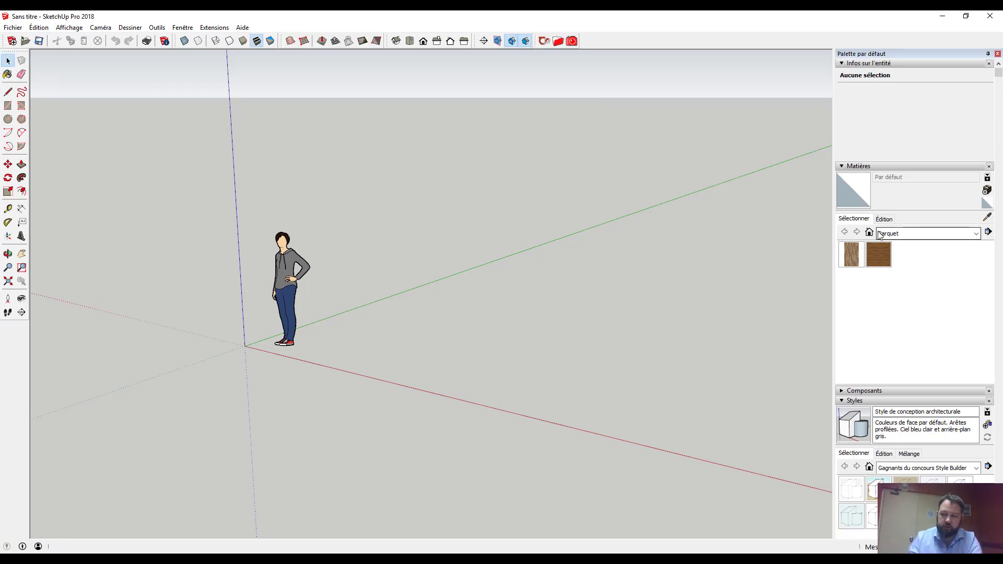
click(976, 234)
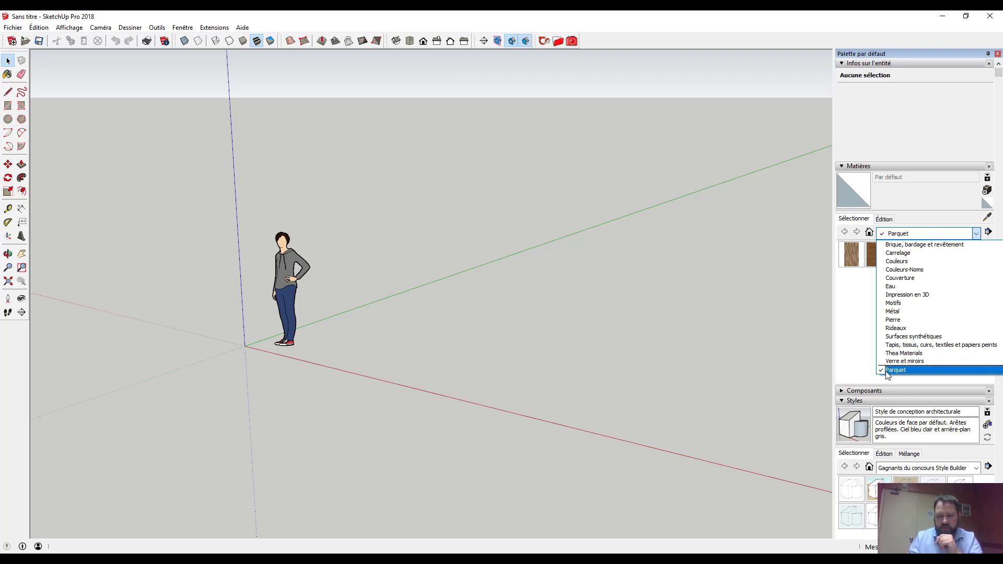
click(860, 375)
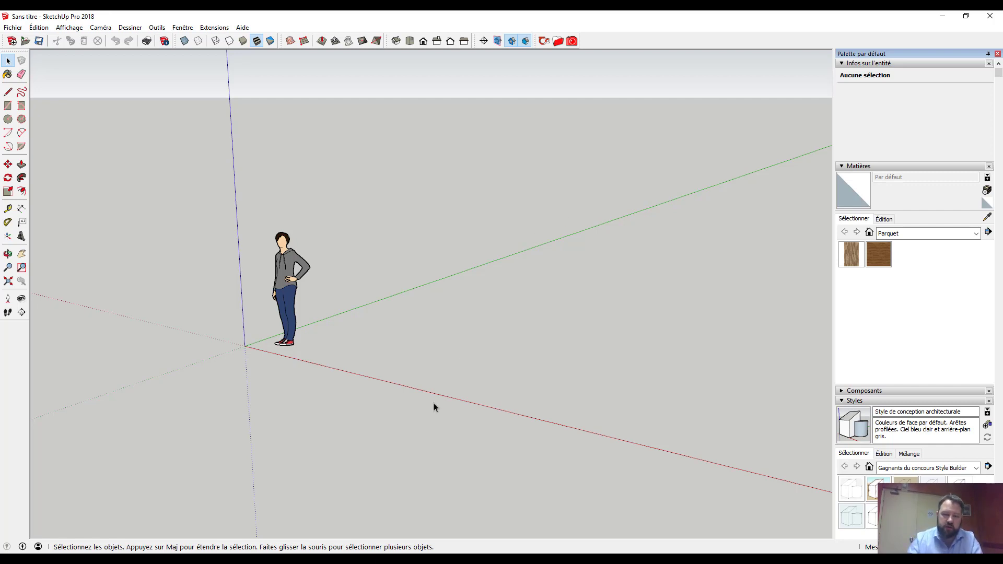
Step: Switch to File Explorer's SU Materials window and examine the .skm material files in the Parquet folder
click(241, 562)
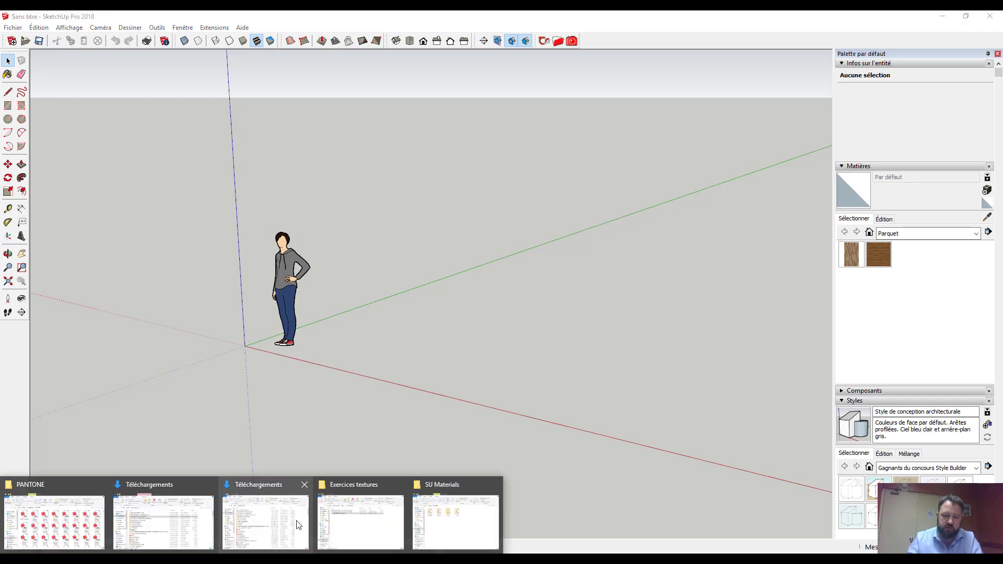
click(442, 499)
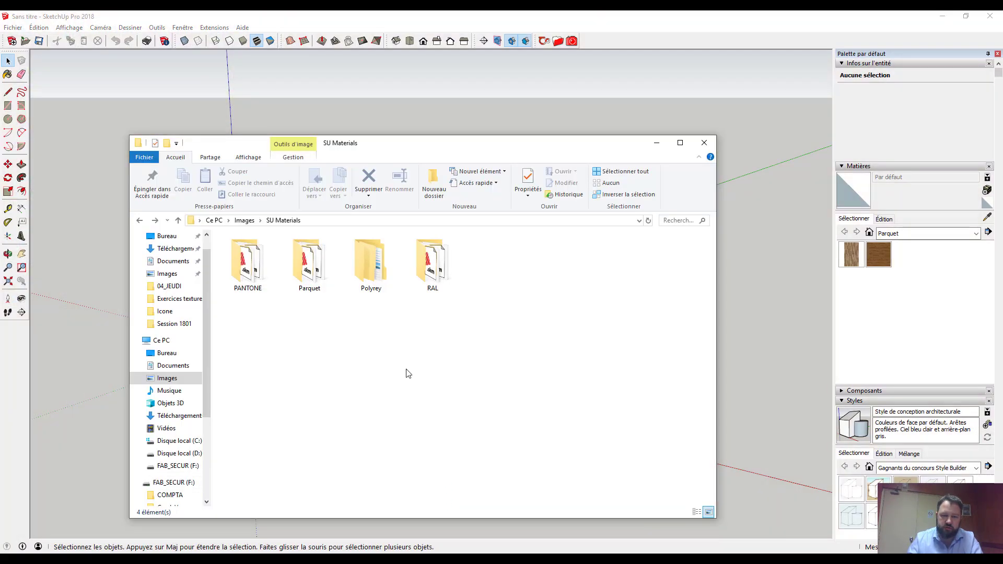
double_click(306, 267)
click(313, 287)
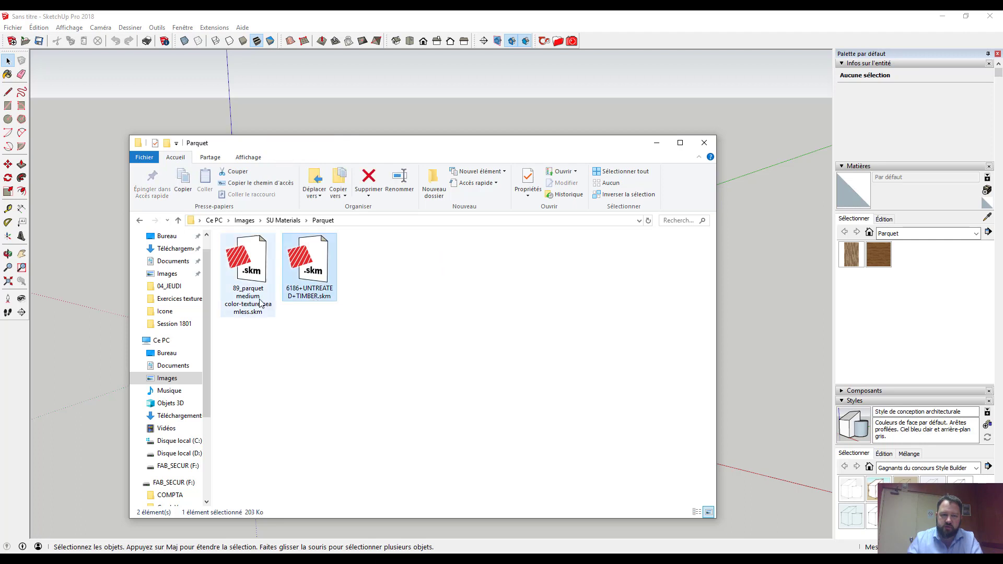
click(254, 305)
click(313, 298)
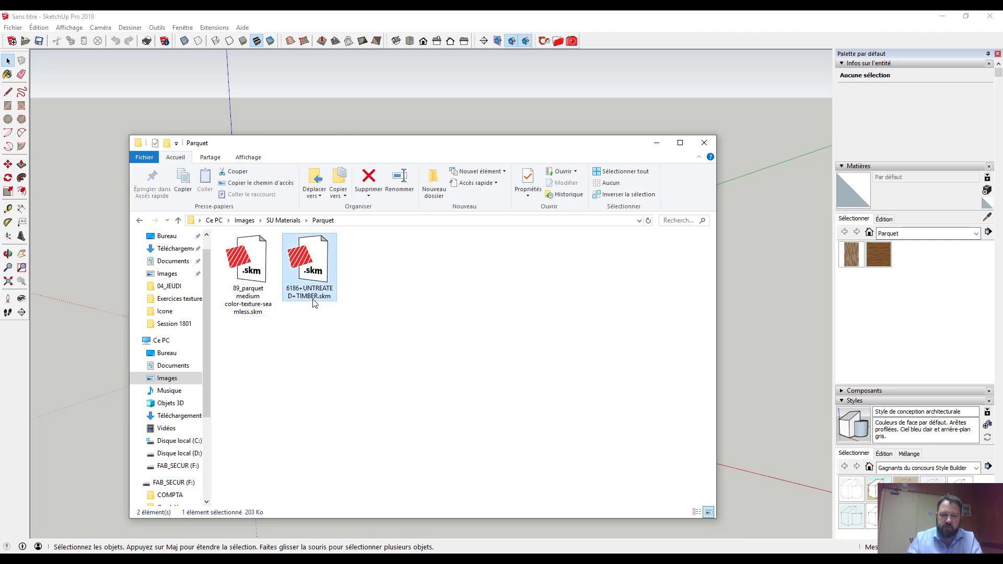
click(281, 414)
click(250, 317)
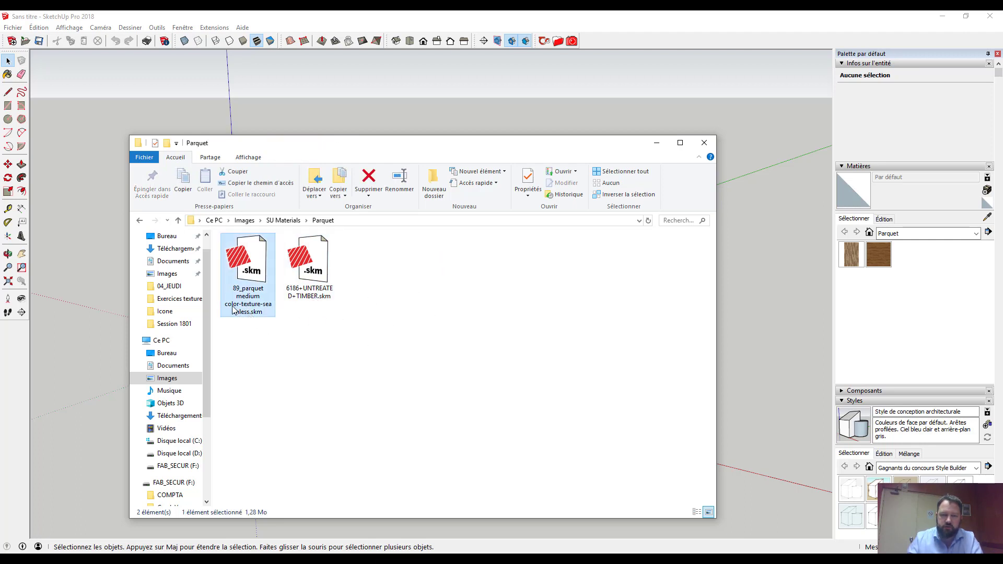
click(284, 344)
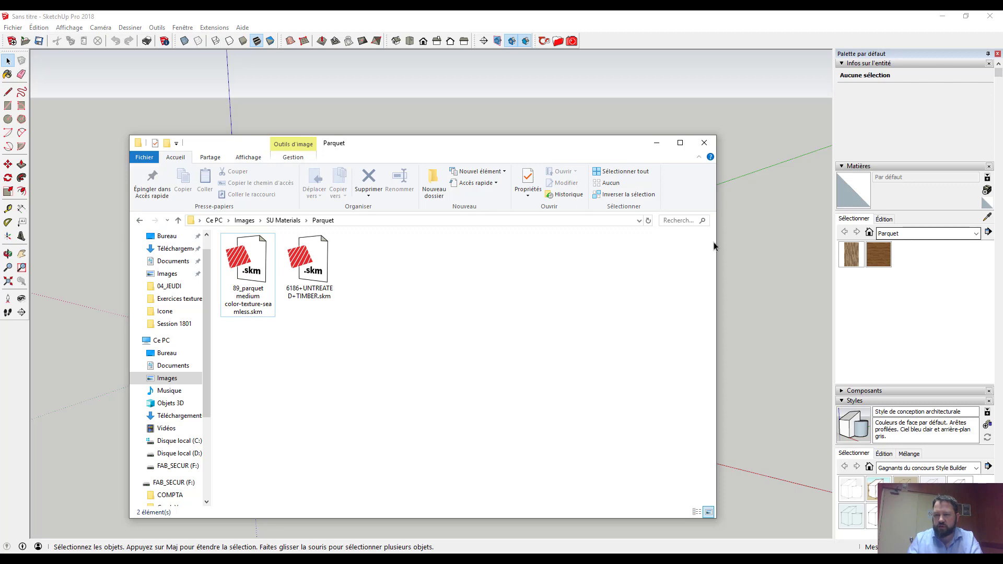
Step: Back in SketchUp, open the RAL folder from SU Materials as a material collection and browse its colour swatches
click(988, 232)
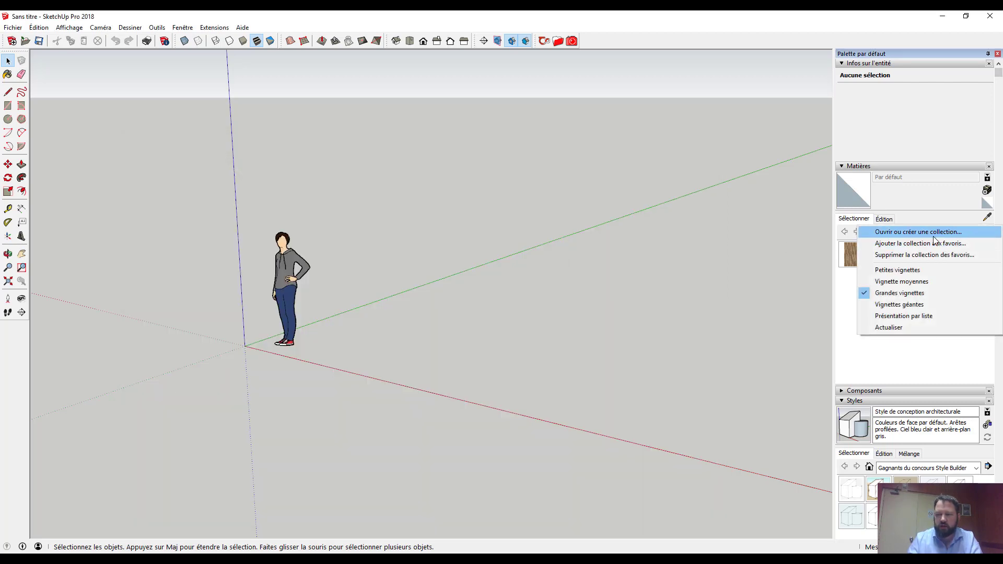
click(933, 234)
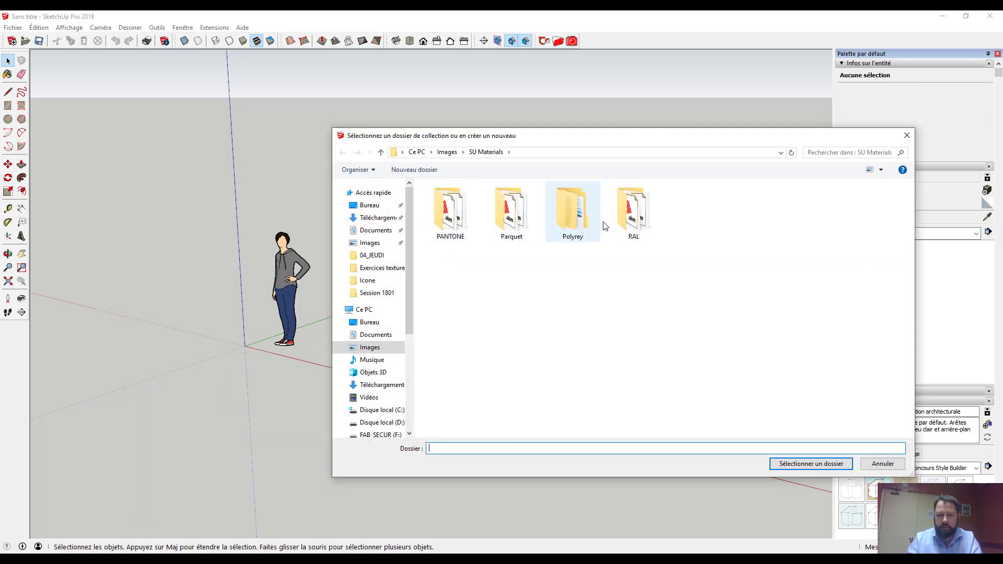
click(634, 222)
double_click(633, 221)
click(791, 465)
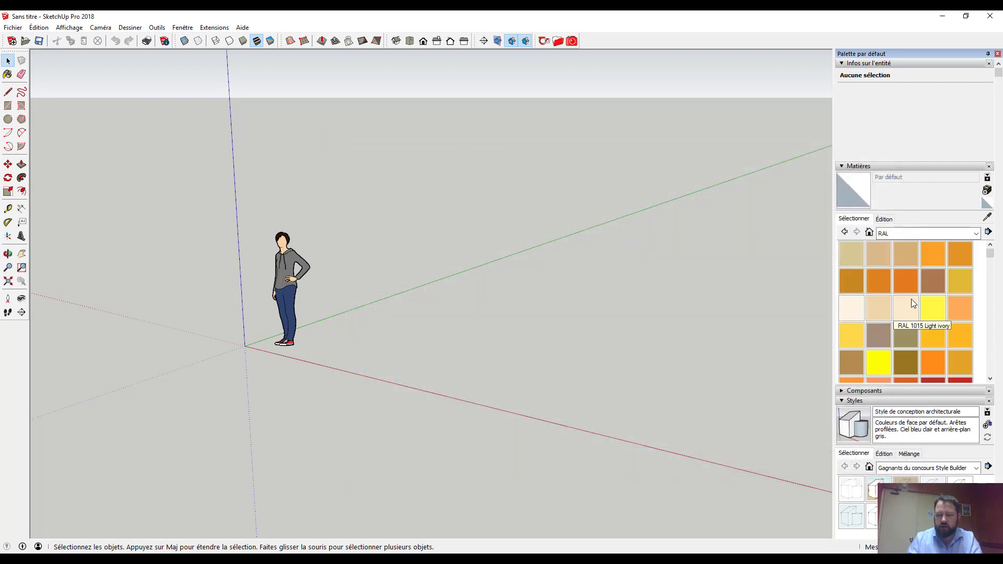
scroll(910, 290, down, 3)
scroll(910, 290, up, 3)
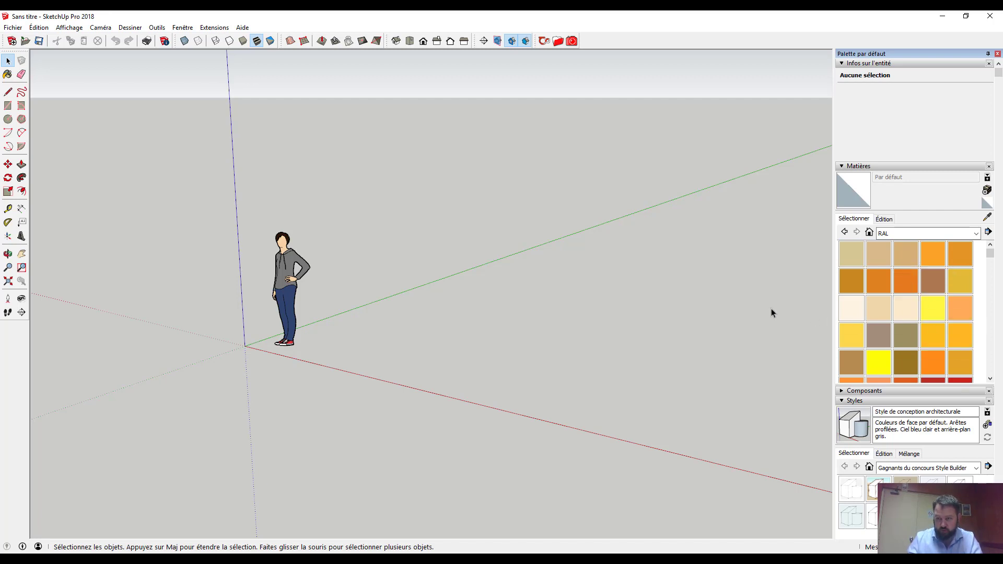
scroll(904, 343, down, 4)
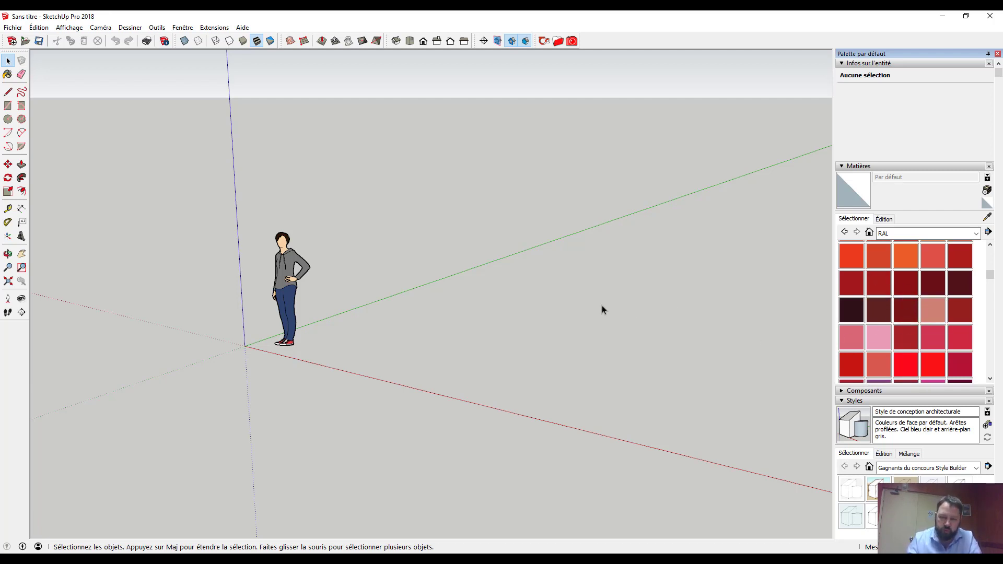
scroll(600, 306, down, 1)
middle_drag(405, 329, 431, 320)
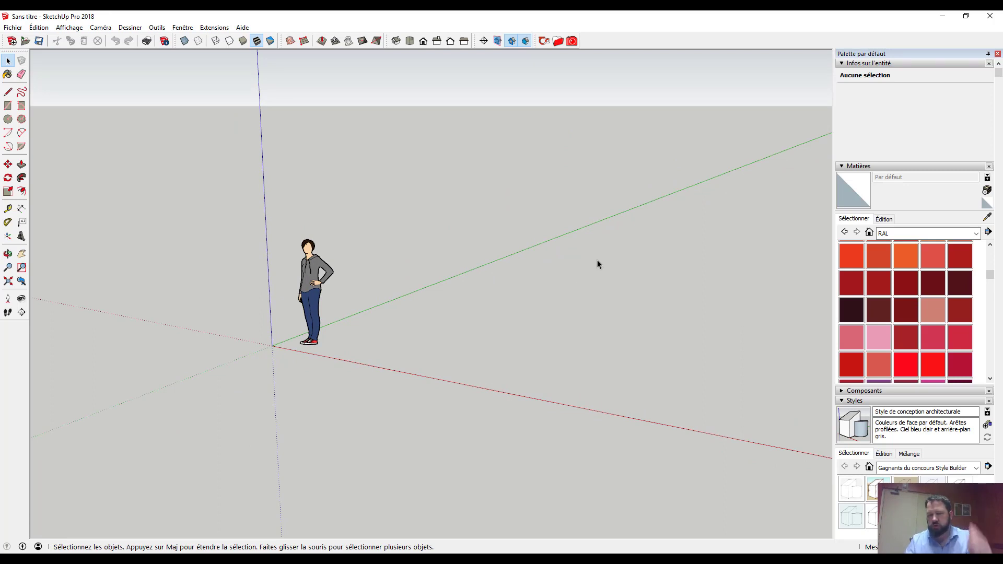
middle_drag(597, 264, 413, 328)
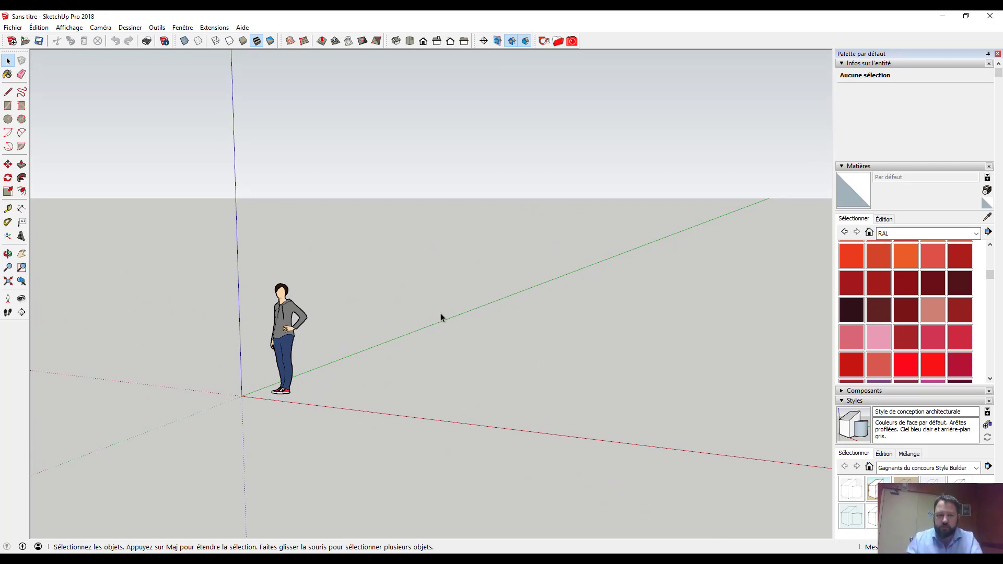
shift+middle_drag(441, 316, 324, 347)
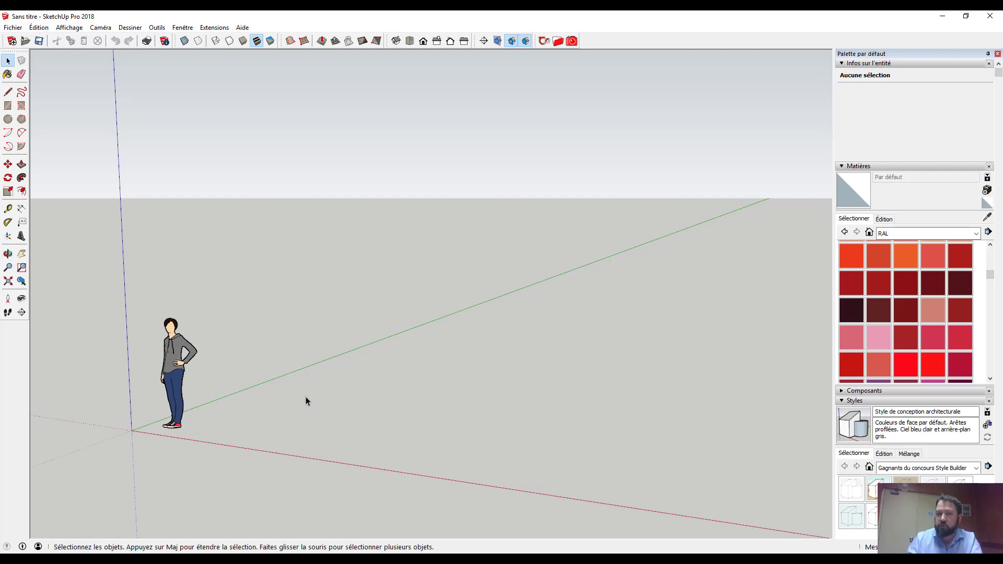
middle_drag(290, 434, 384, 413)
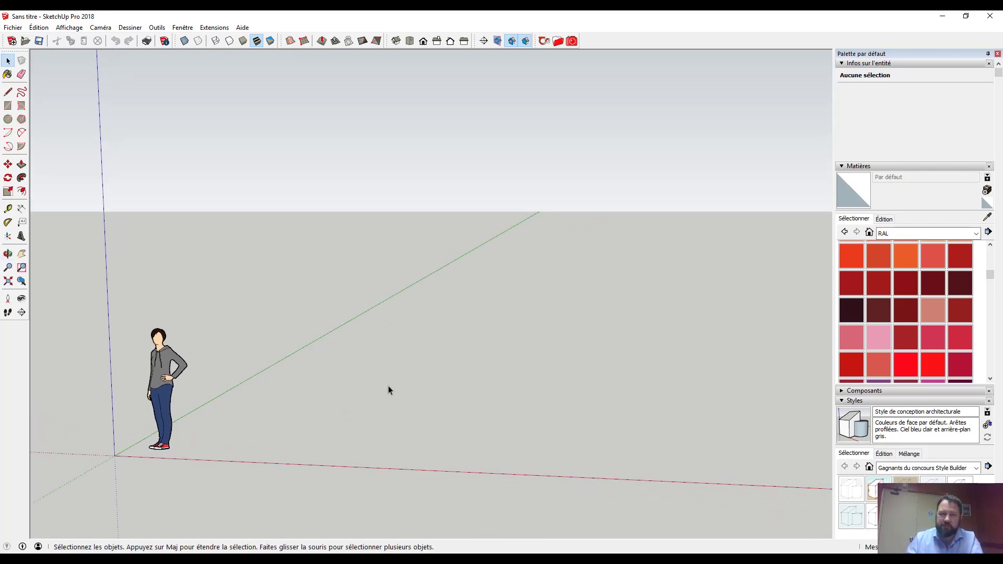